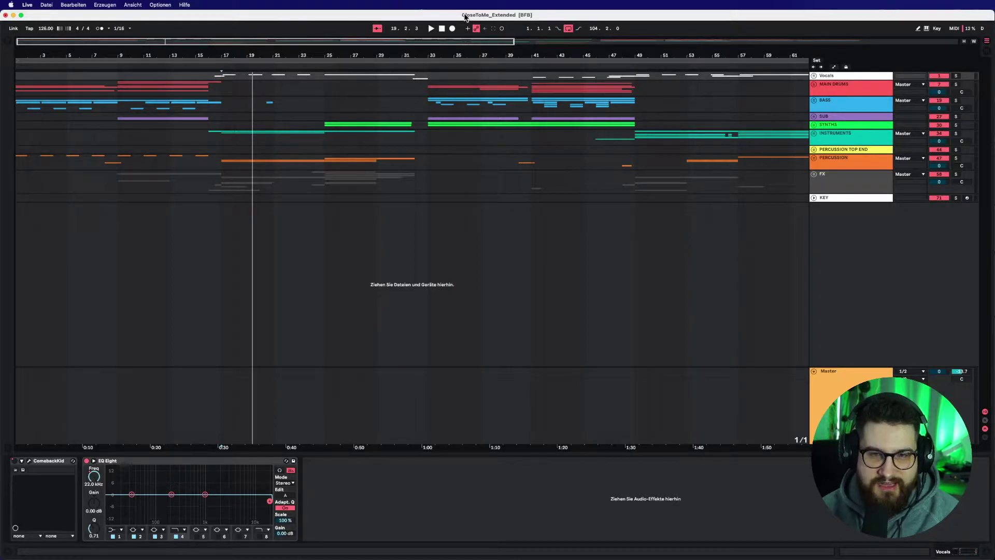
Step: Unfold the Vocals group around bar 17 and solo the Vocal Verse track
click(226, 88)
key(plus)
key(plus)
key(plus)
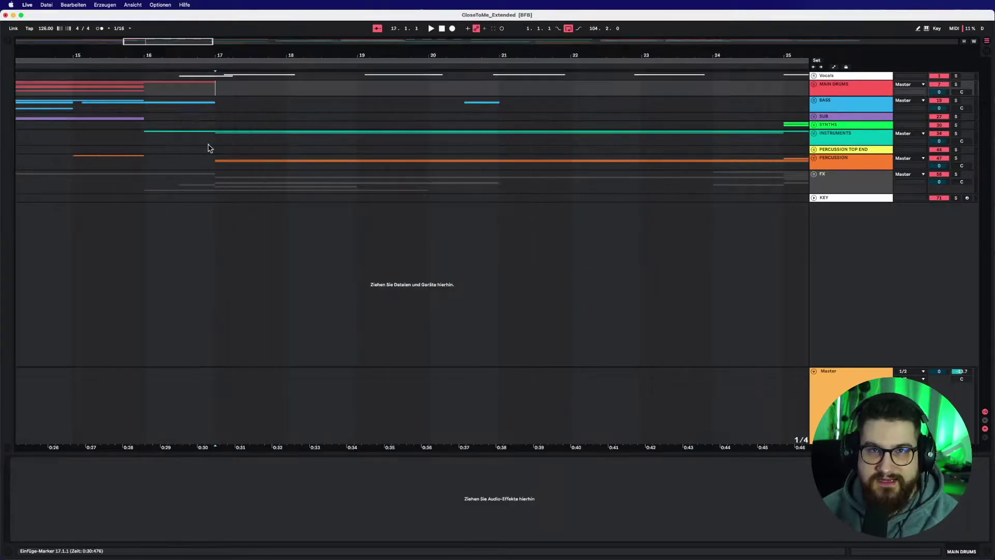
click(814, 76)
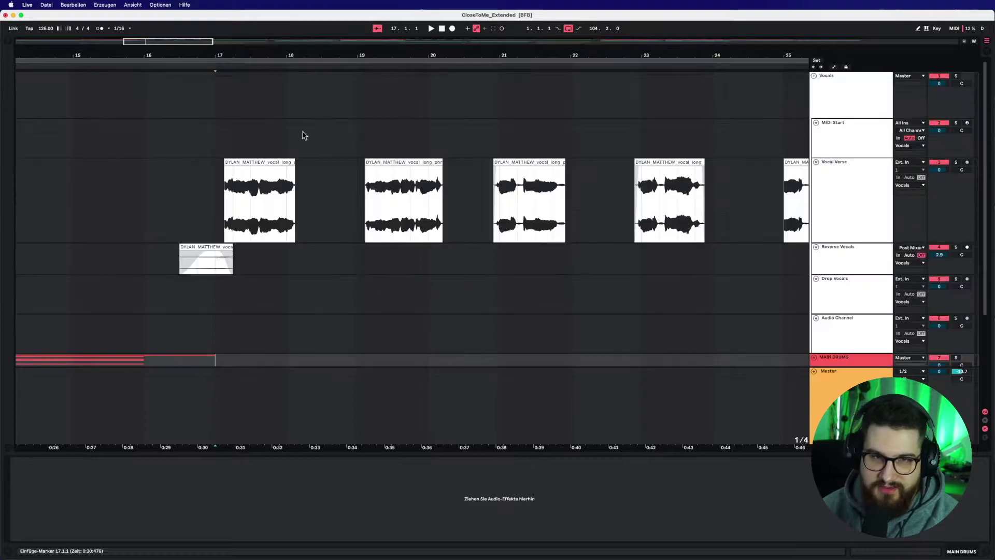
click(214, 185)
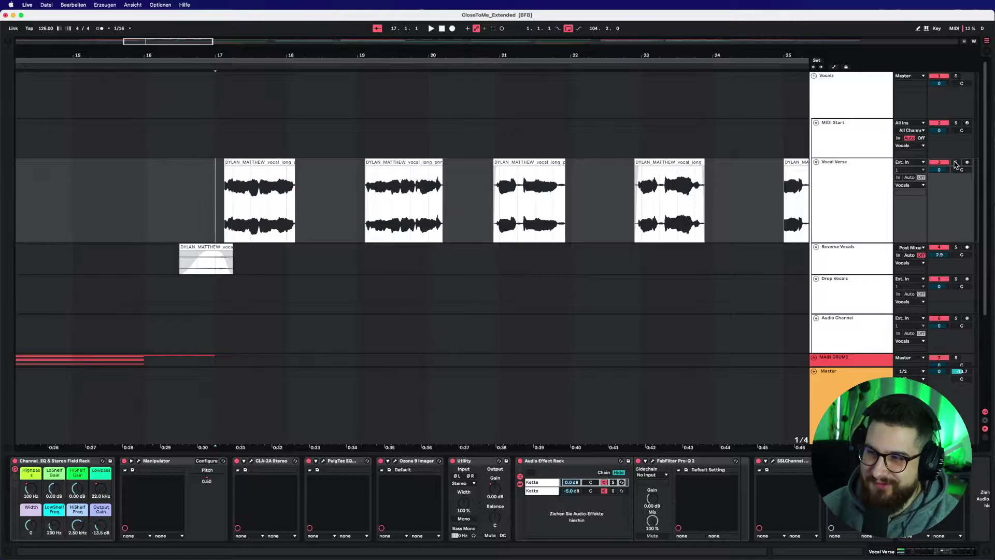
click(956, 162)
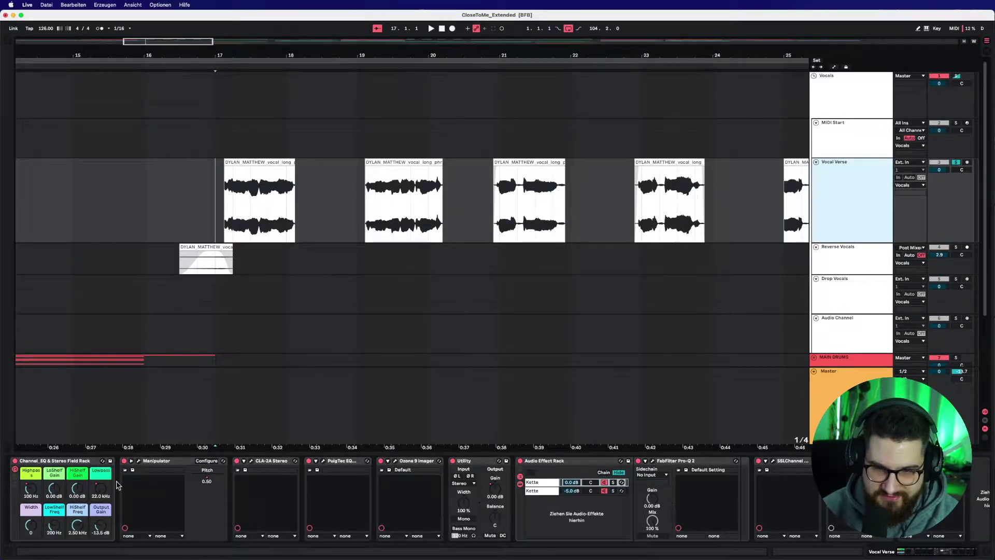
Step: Play the verse vocal with Manipulator bypassed, inspect the plugin's formant setting, and re-enable the plugin
click(127, 467)
key(space)
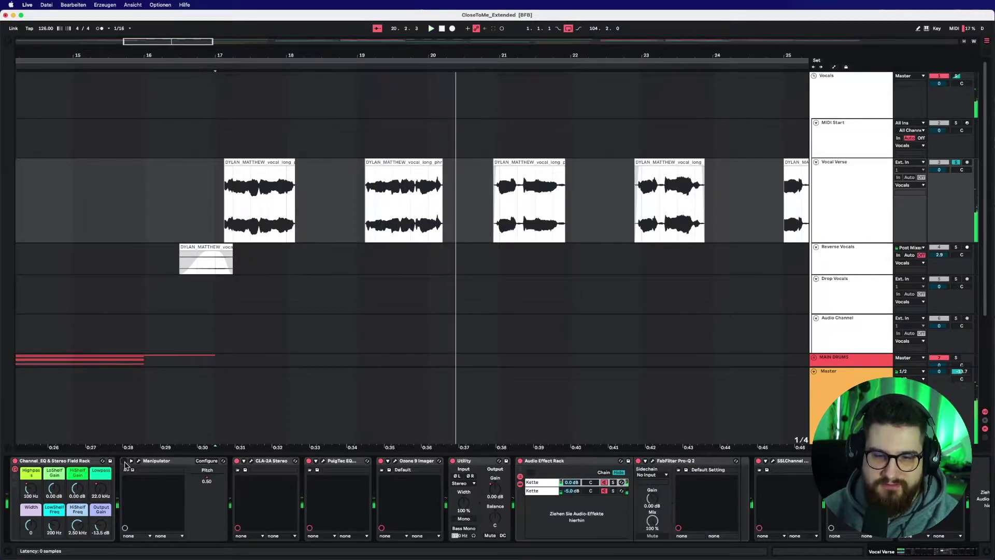
click(138, 461)
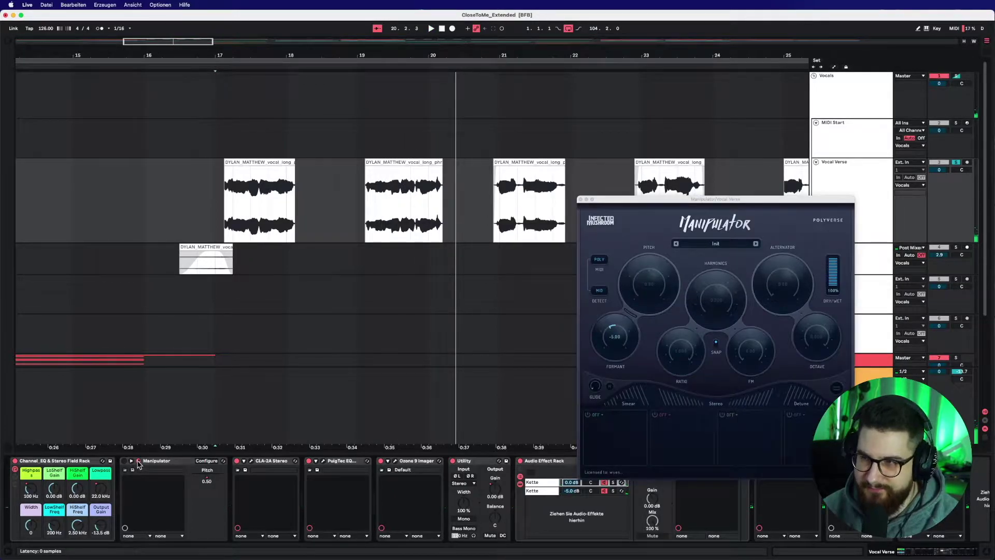
drag(641, 203, 376, 130)
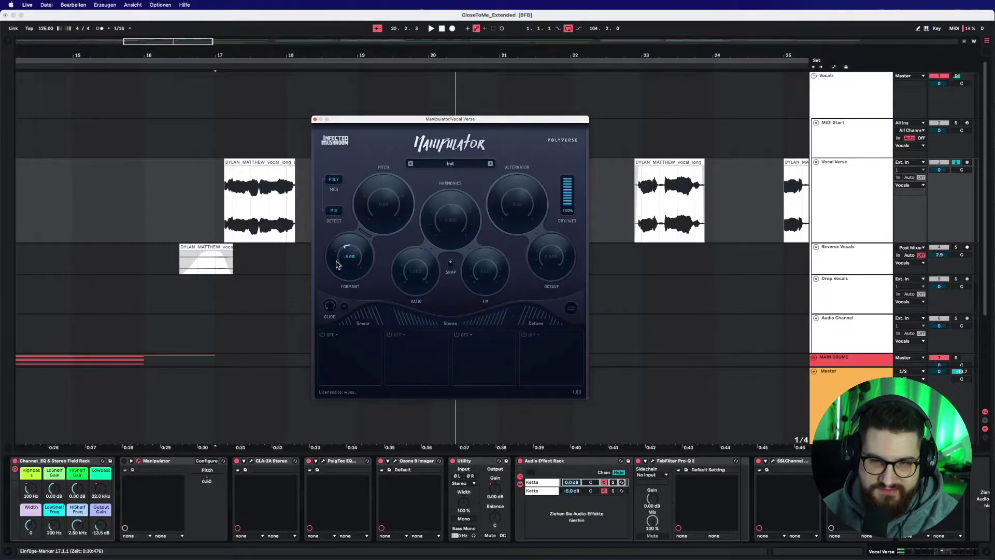
click(138, 461)
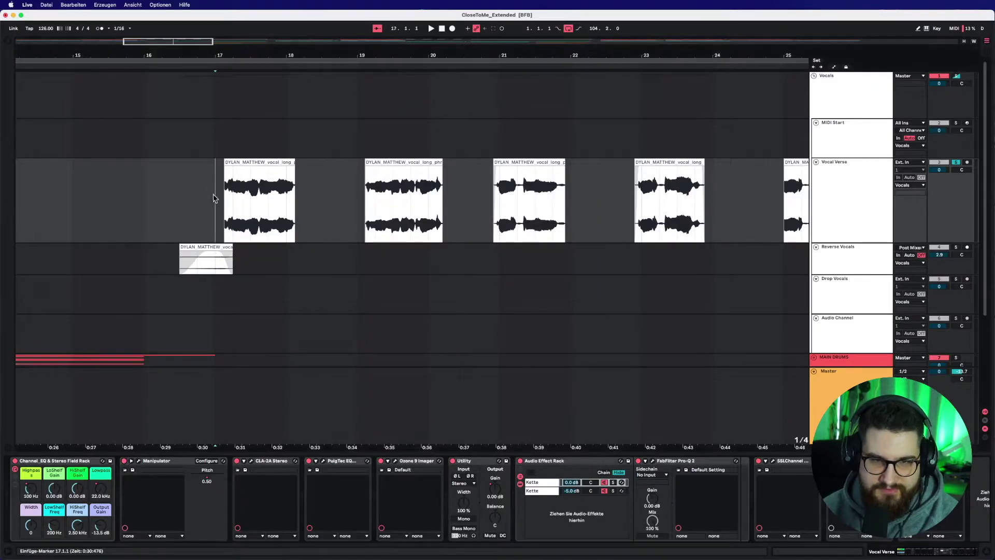
Step: Play the verse vocal from just before bar 17 with Manipulator active and recheck its formant setting
key(space)
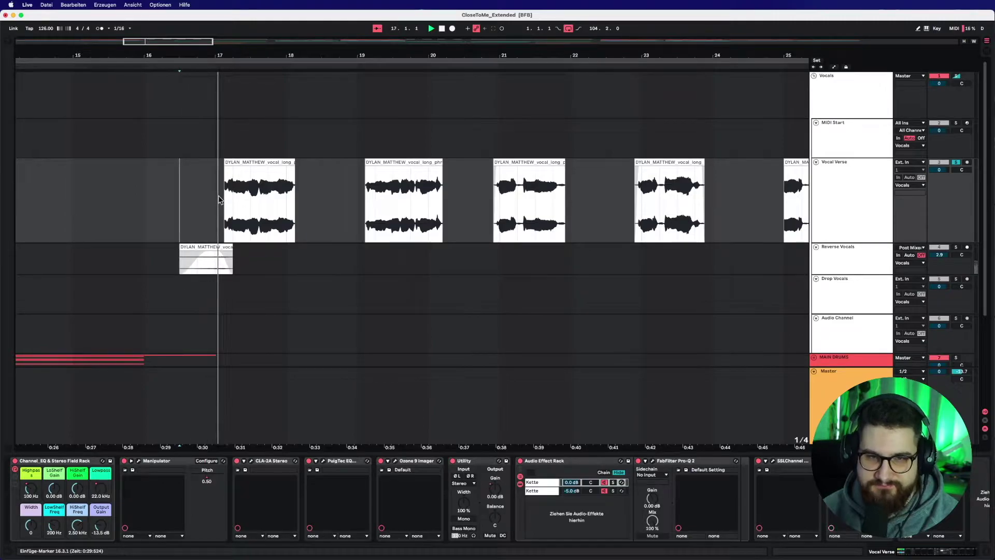
click(252, 204)
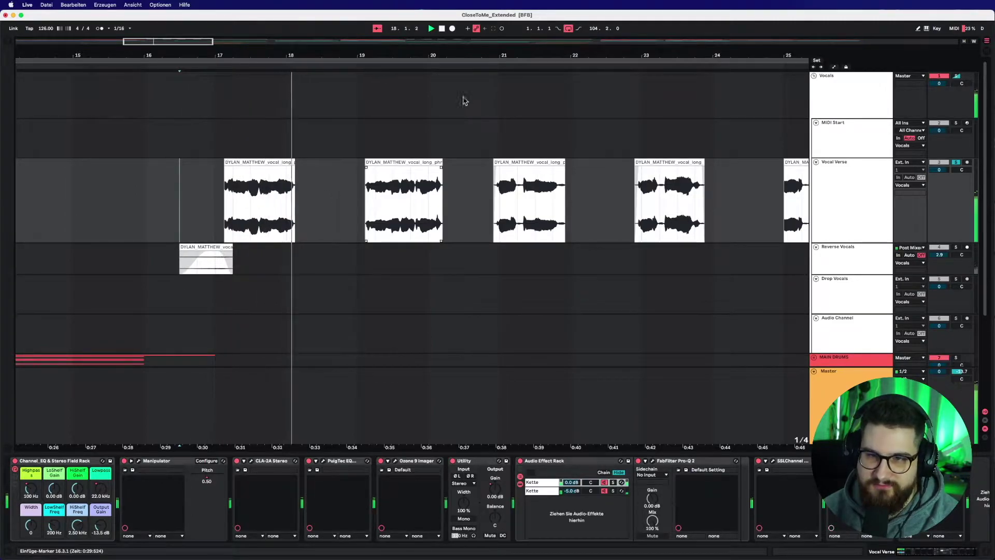
key(minus)
key(minus)
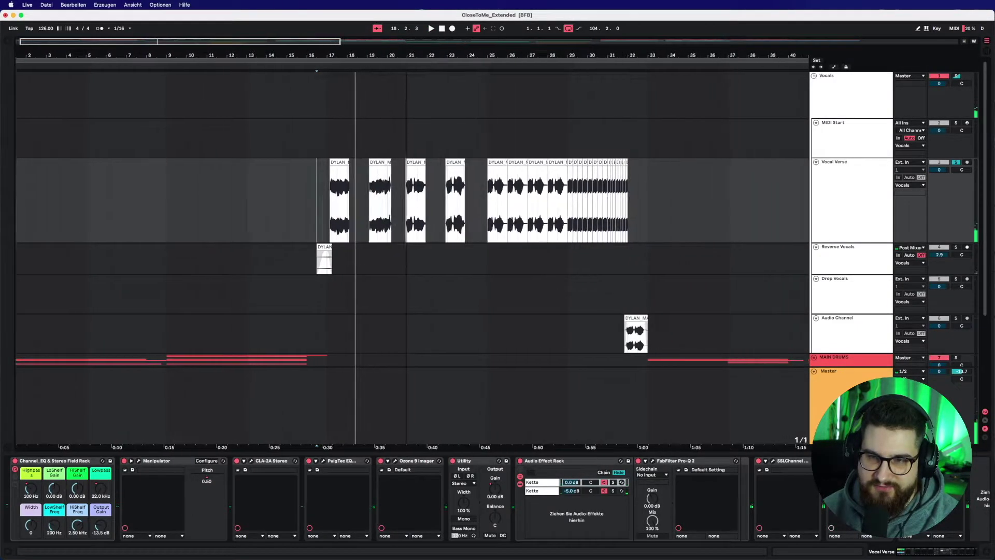
scroll(679, 276, down, 3)
scroll(564, 245, up, 2)
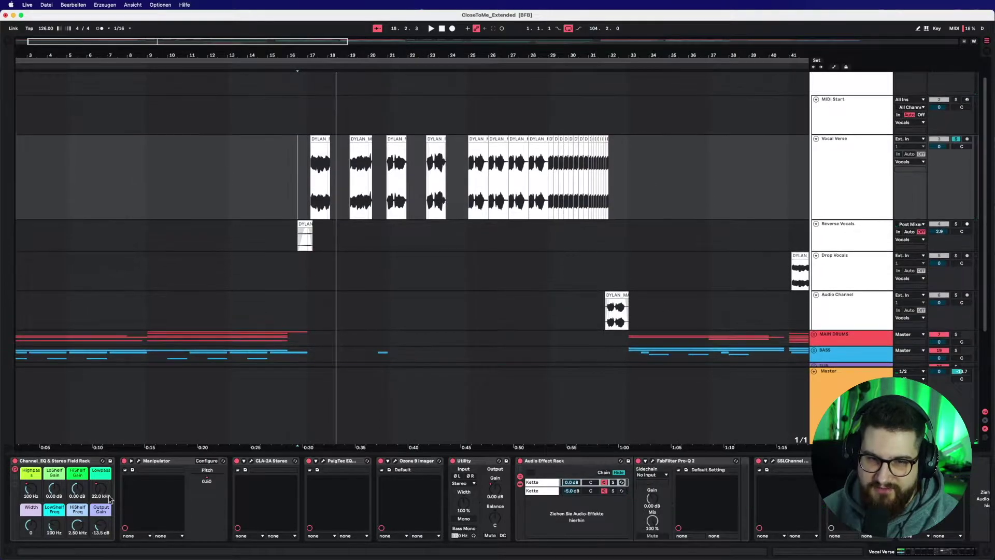
click(139, 461)
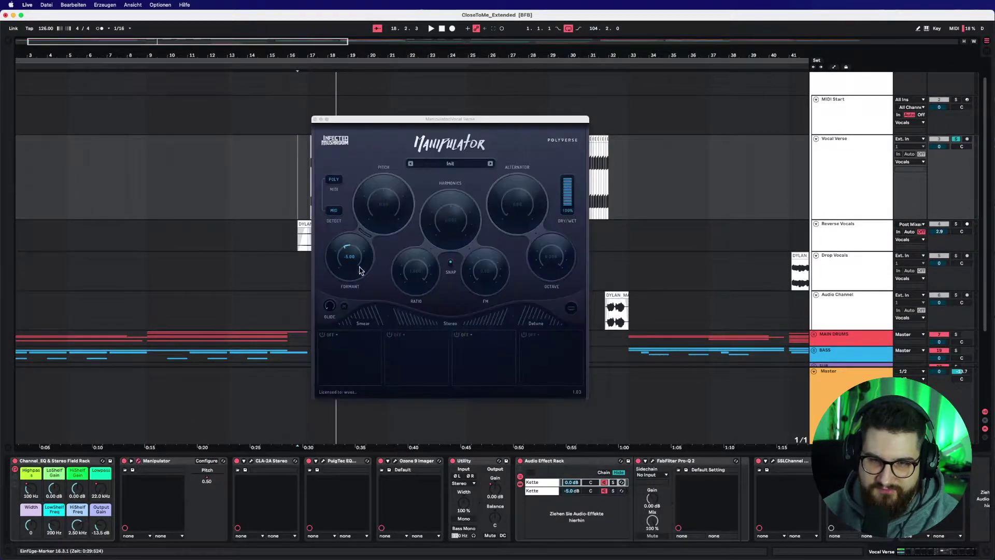
click(314, 120)
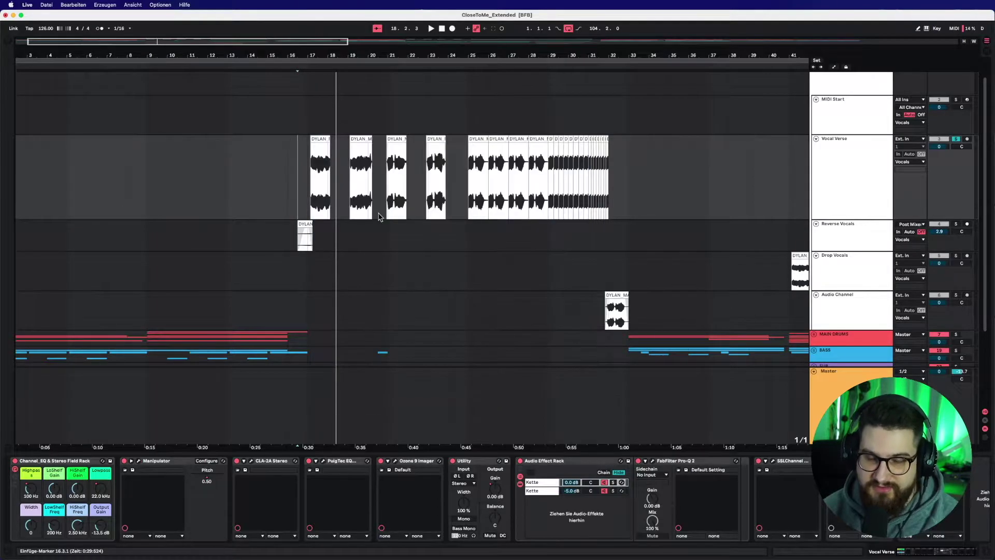
Step: Play the second verse's long vocal phrase from about bar 57 with Manipulator bypassed
scroll(310, 105, right, 3)
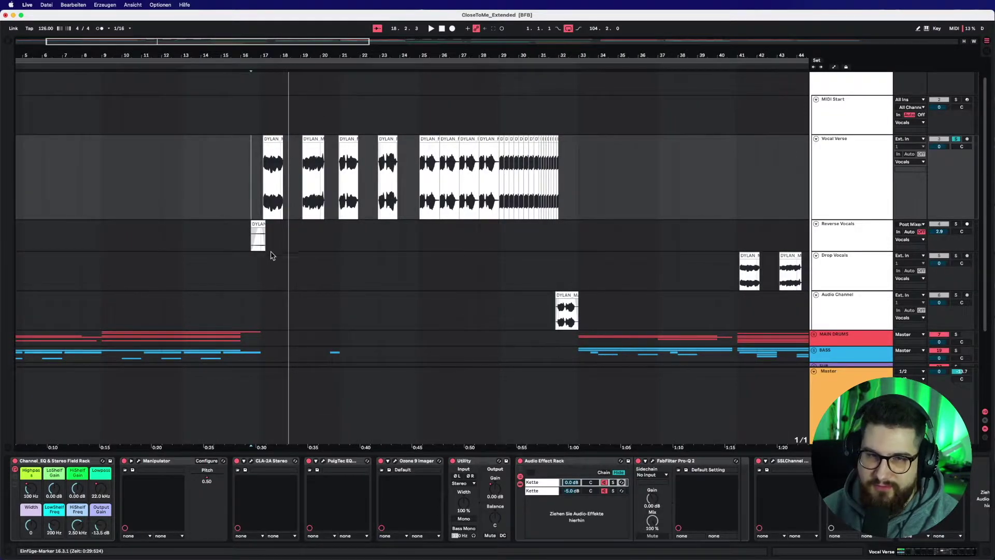
scroll(332, 155, right, 15)
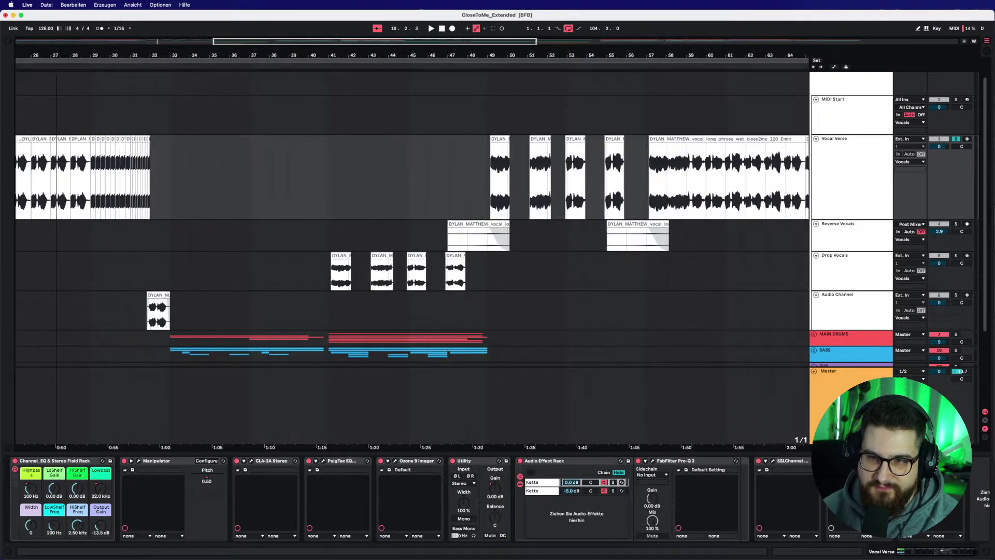
click(830, 176)
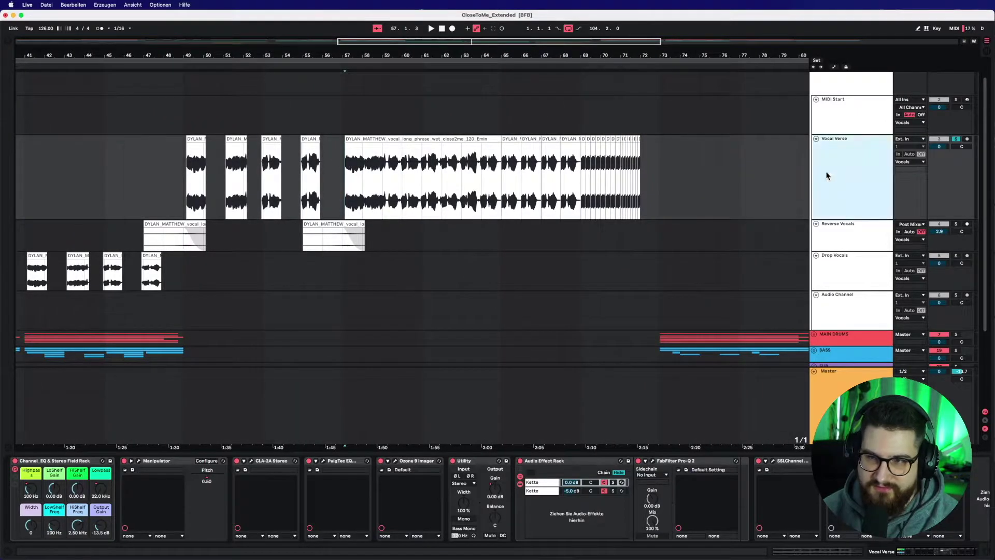
click(125, 460)
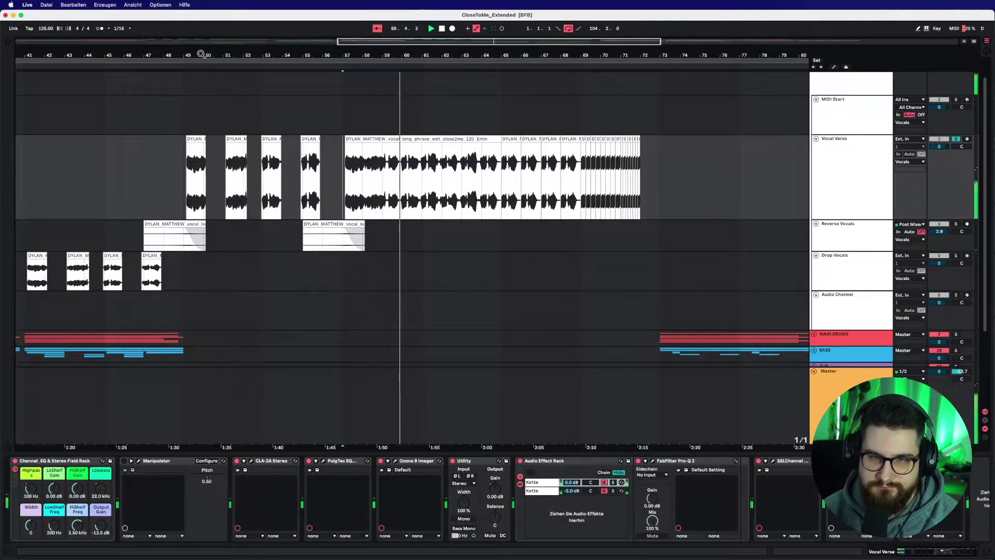
Step: Play the first verse vocal from bar 17 while switching Manipulator back on for comparison
scroll(201, 53, left, 10)
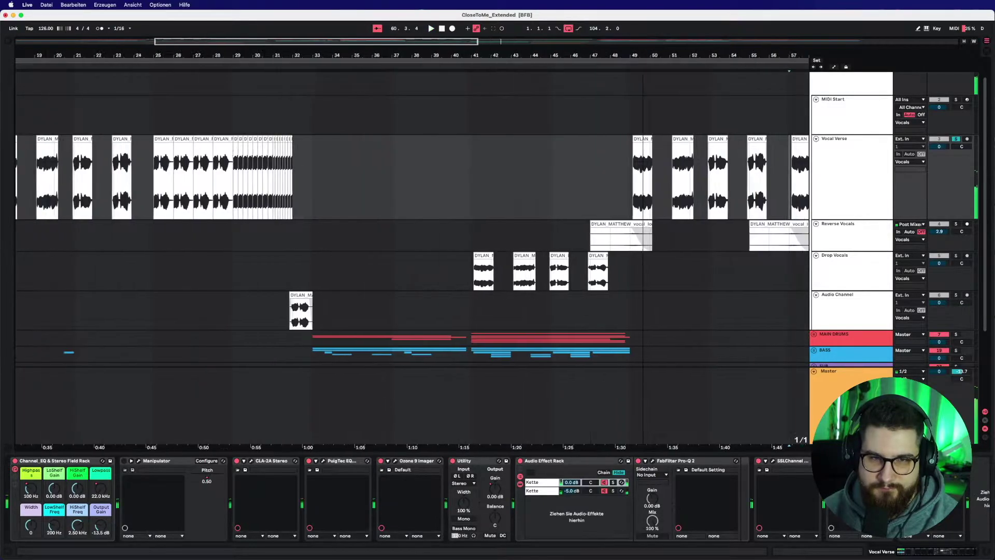
scroll(378, 189, left, 2)
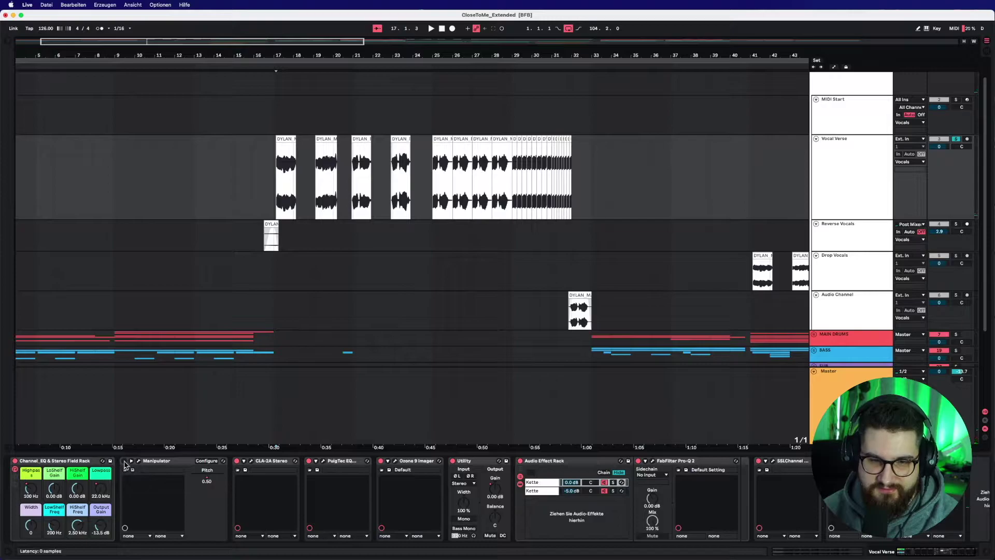
key(space)
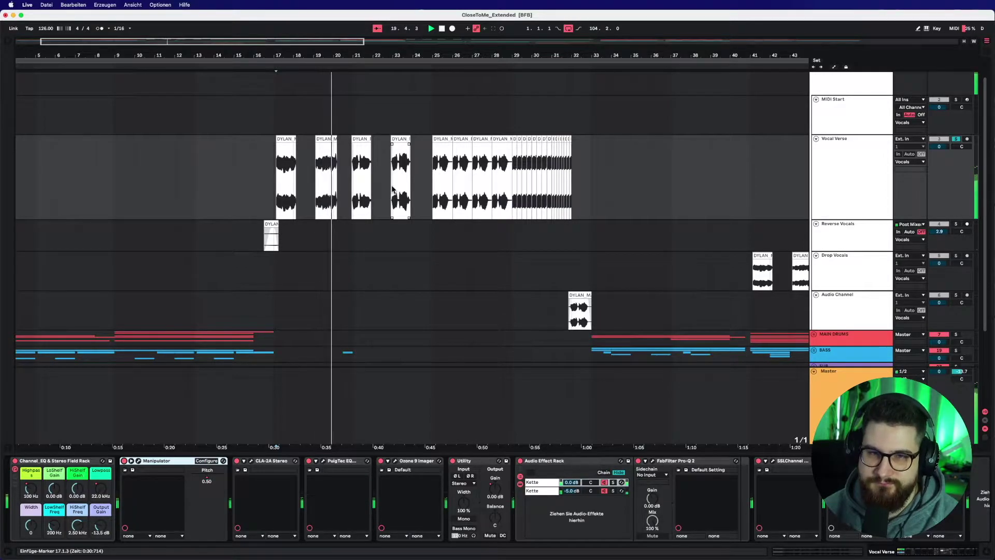
Step: Solo the Reverse Vocals track together with Vocal Verse and play both from bar 16
click(254, 236)
key(space)
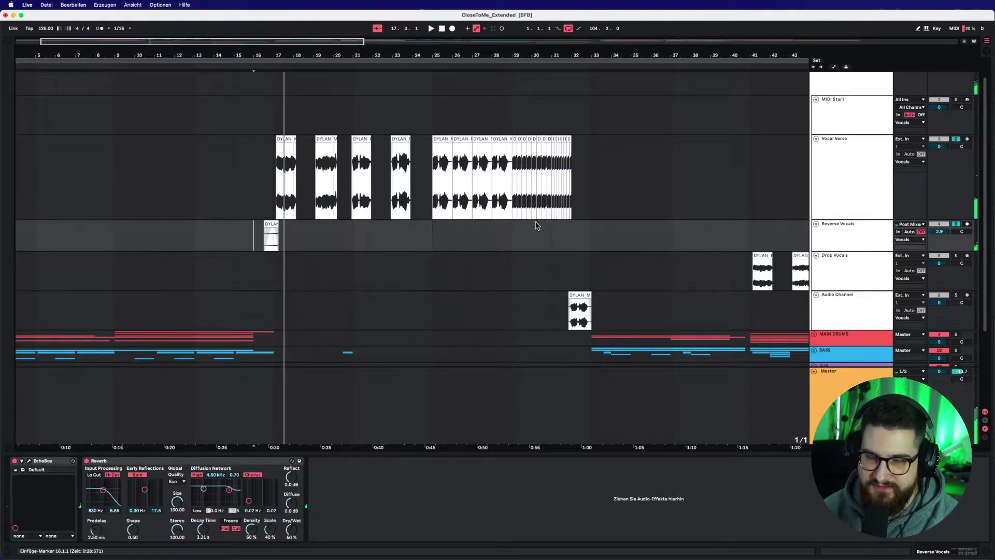
key(space)
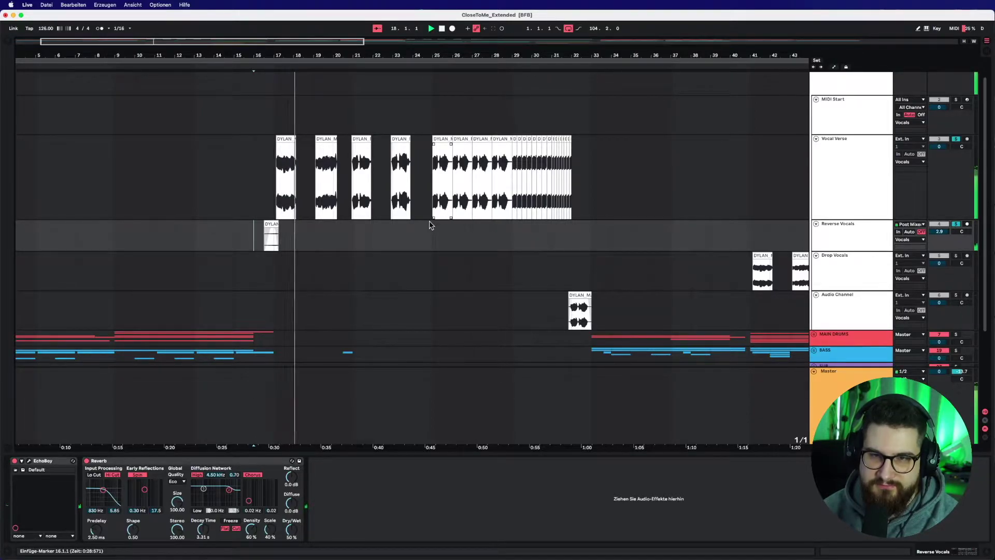
Step: Listen to the chopped vocal build-up from bars 25, 29 and 31 on the Vocal Verse track
click(432, 220)
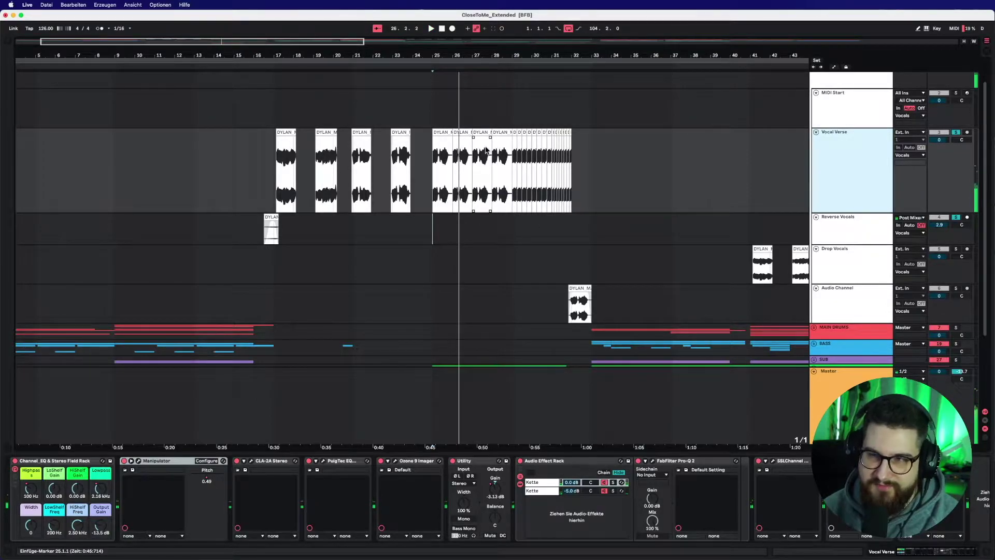
click(512, 232)
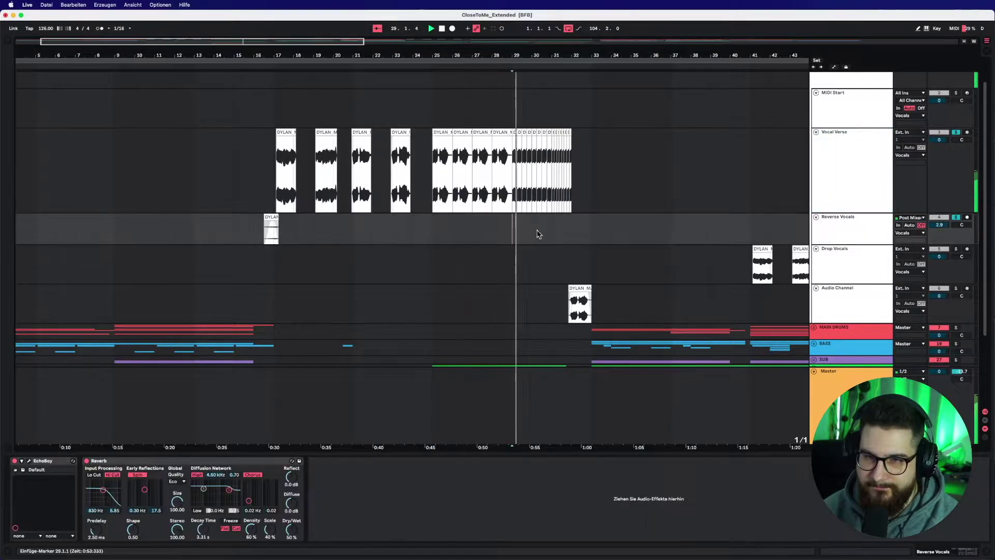
click(553, 232)
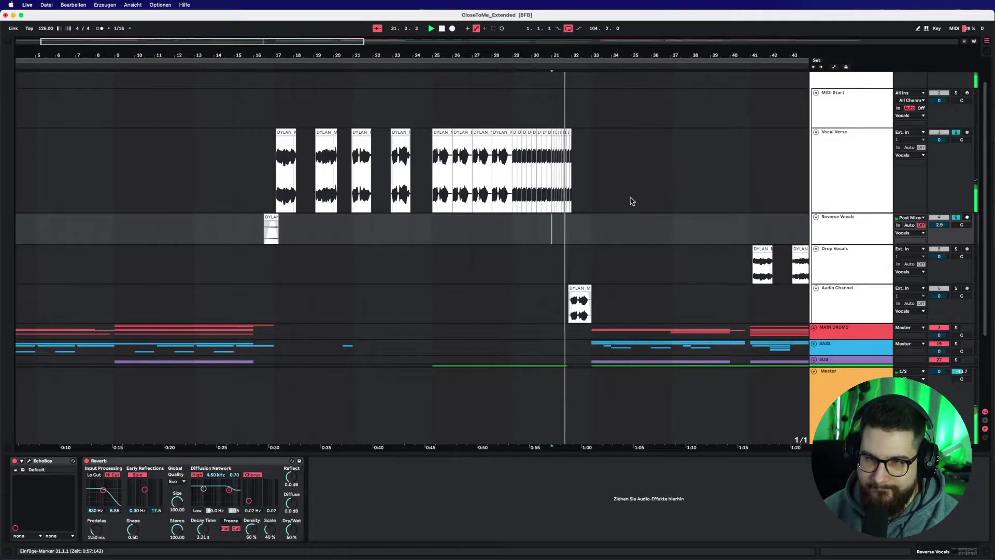
scroll(456, 244, down, 4)
scroll(467, 218, up, 3)
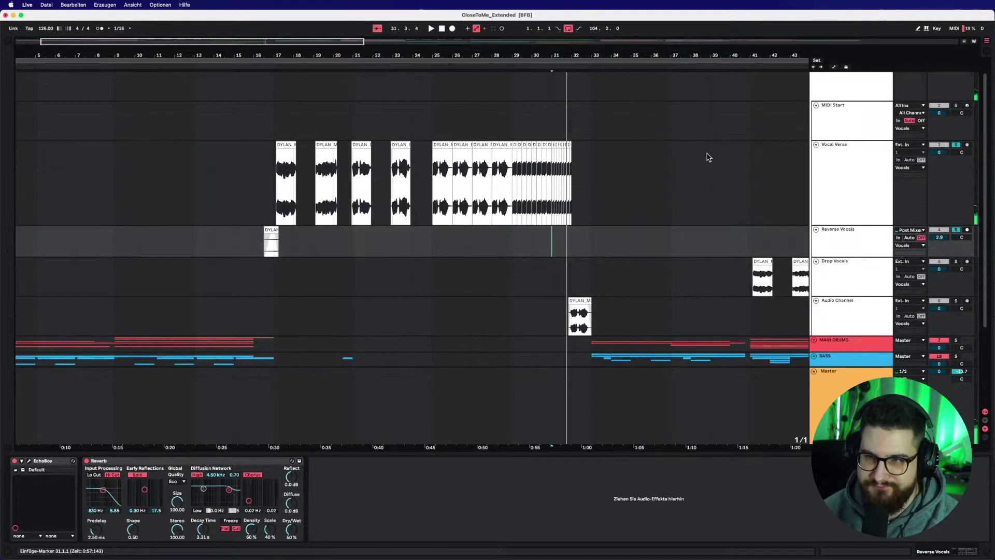
Step: Turn off the vocal solos and unfold the SYNTHS and INSTRUMENTS groups
click(285, 207)
scroll(346, 201, down, 1)
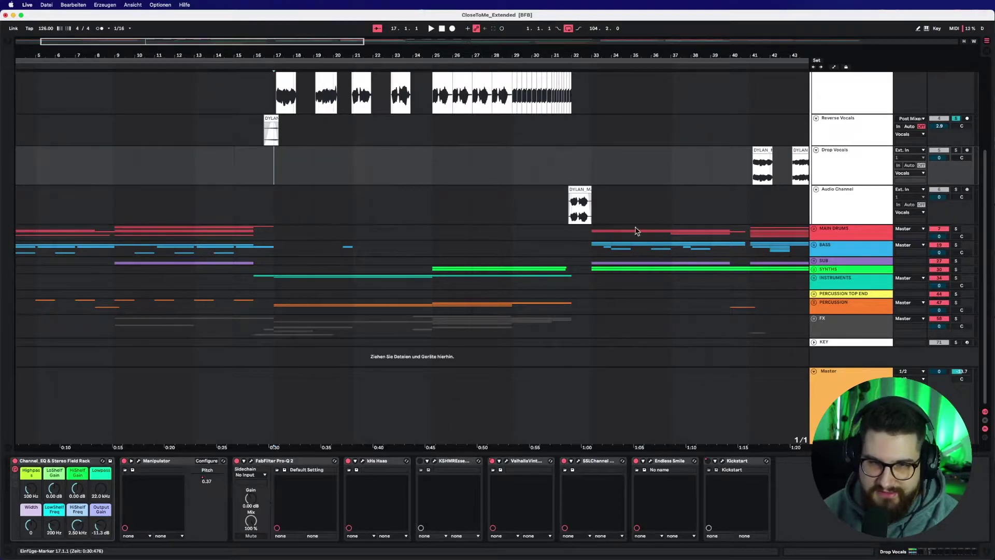
scroll(943, 140, up, 3)
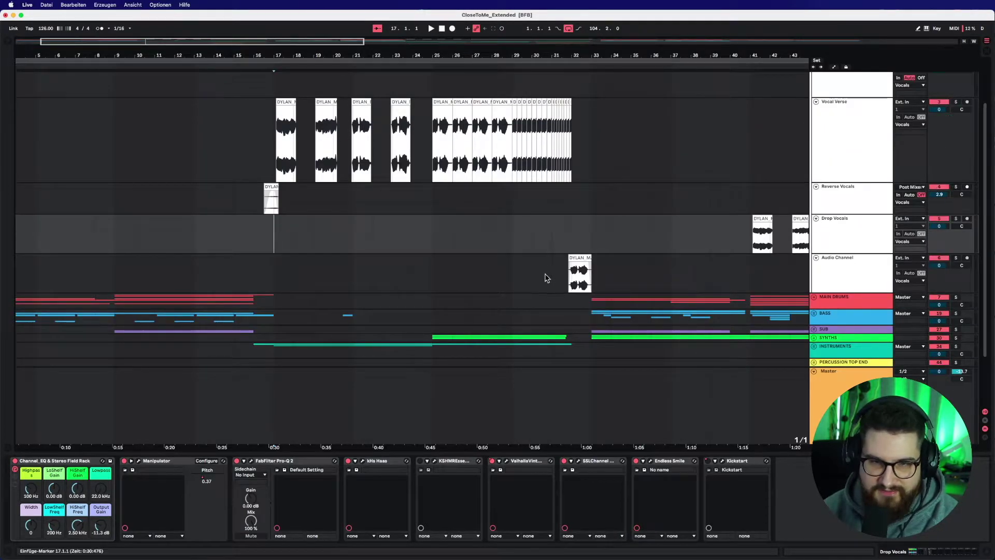
scroll(545, 278, down, 3)
click(814, 270)
scroll(542, 256, down, 5)
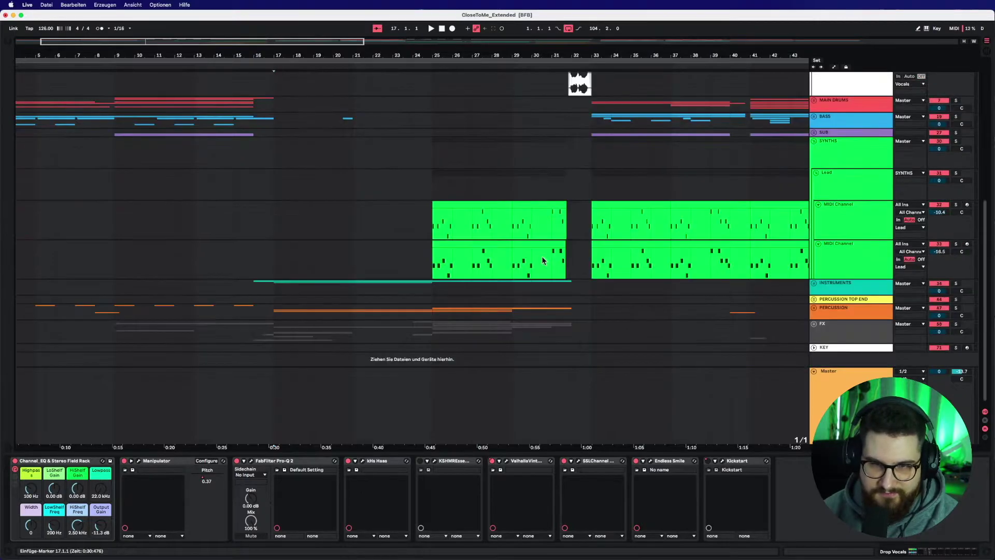
click(817, 284)
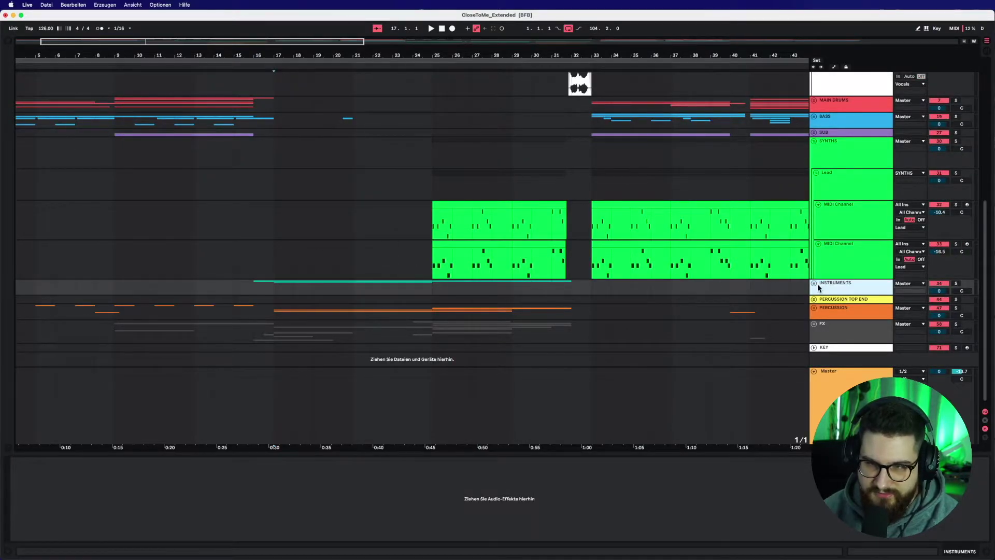
click(814, 284)
Step: Solo the Verse Bass track and play its MIDI part from bar 16
scroll(386, 260, down, 3)
click(386, 261)
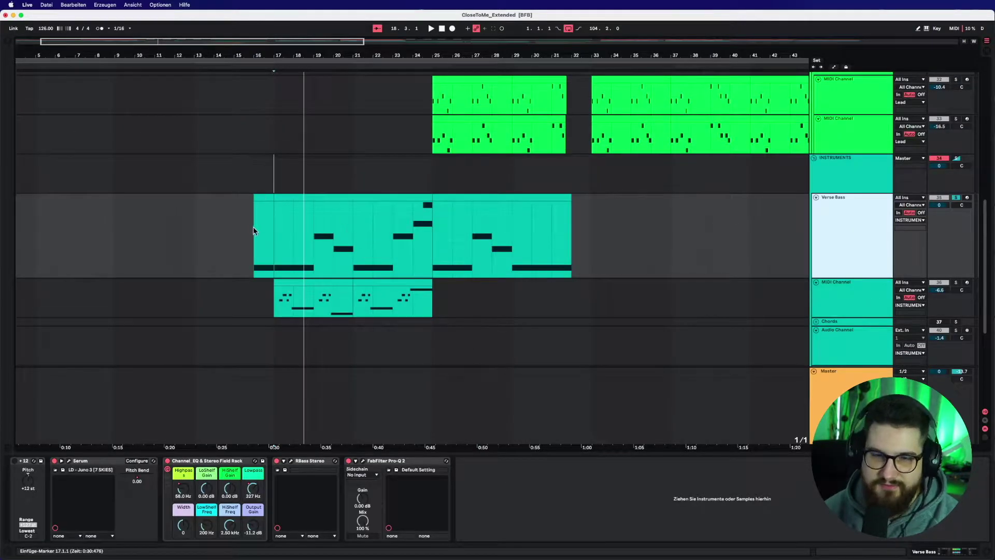
click(254, 229)
key(space)
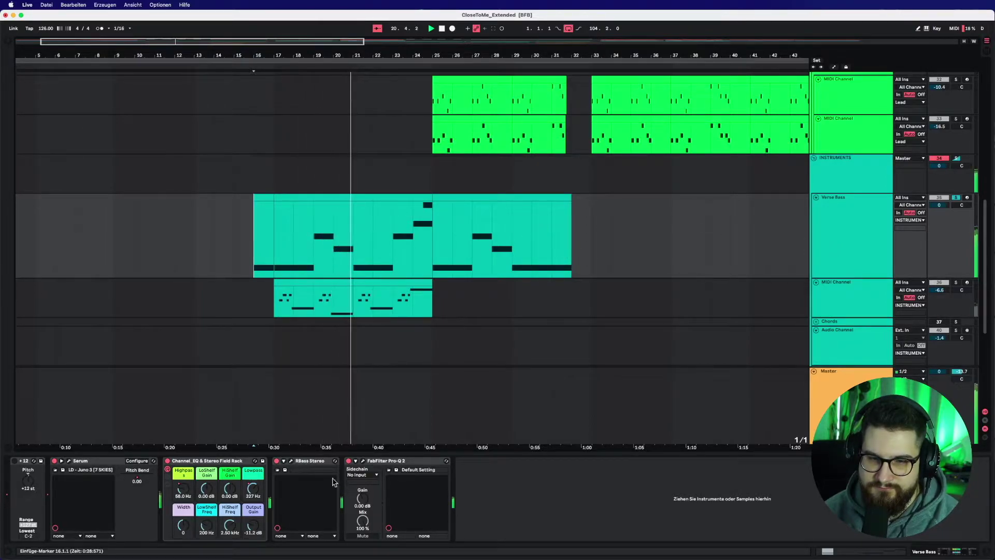
Step: Inspect the low-cut curve in FabFilter Pro-Q 2 on Verse Bass, close the plugin and stop playback
click(363, 461)
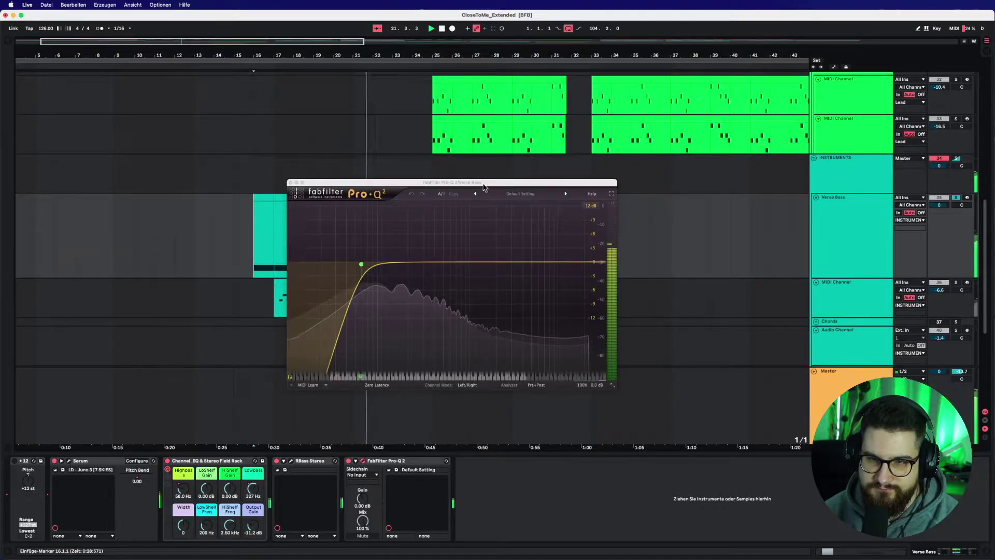
click(290, 188)
key(space)
Step: Solo the MIDI Channel track below Verse Bass and play its part from bar 17
click(959, 286)
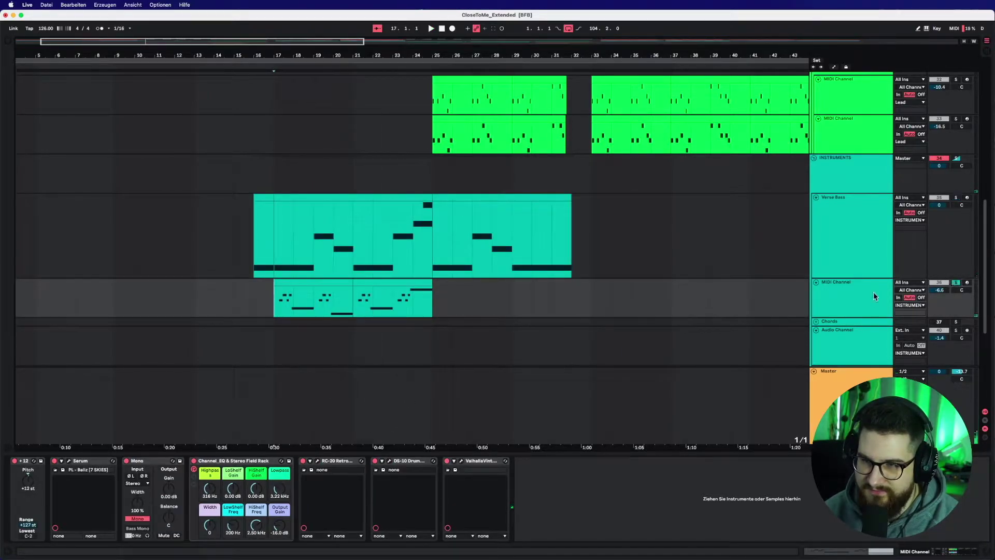
click(874, 292)
key(space)
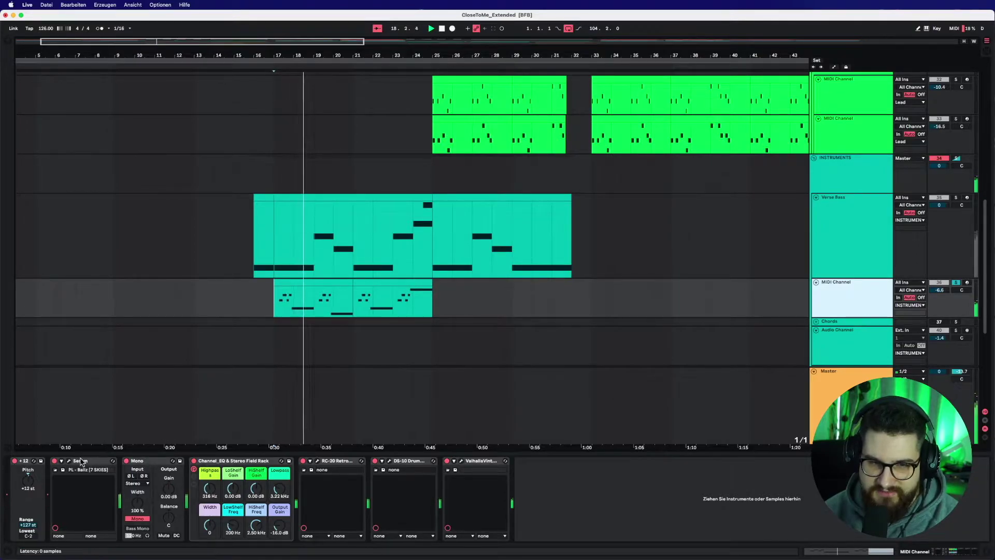
Step: View the Serum preset PL - Ballz on the soloed MIDI Channel during playback and close the plugin
key(super+alt+p)
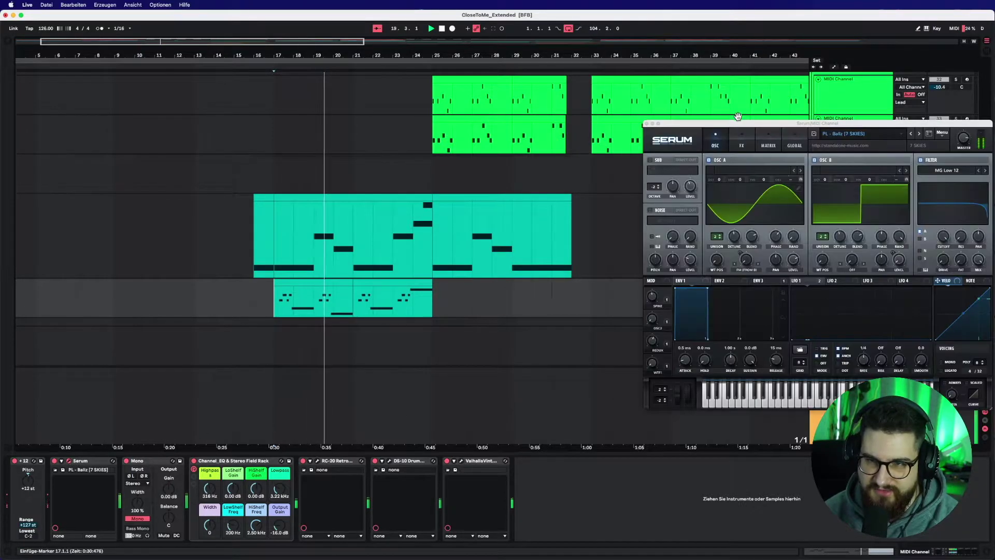
drag(733, 151, 379, 153)
click(292, 151)
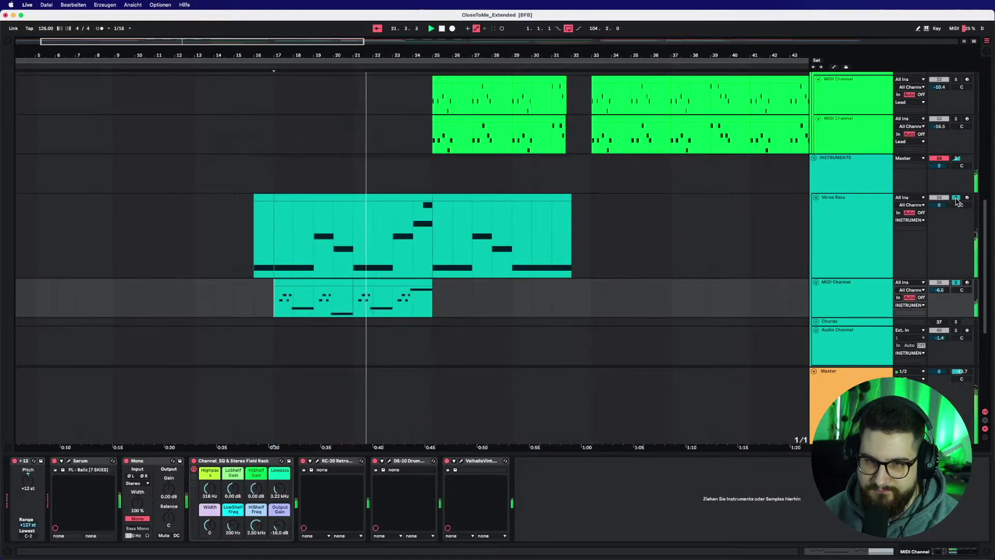
Step: Listen with Verse Bass added to the solo, unfold the PERCUSSION group and stop playback
scroll(649, 223, down, 6)
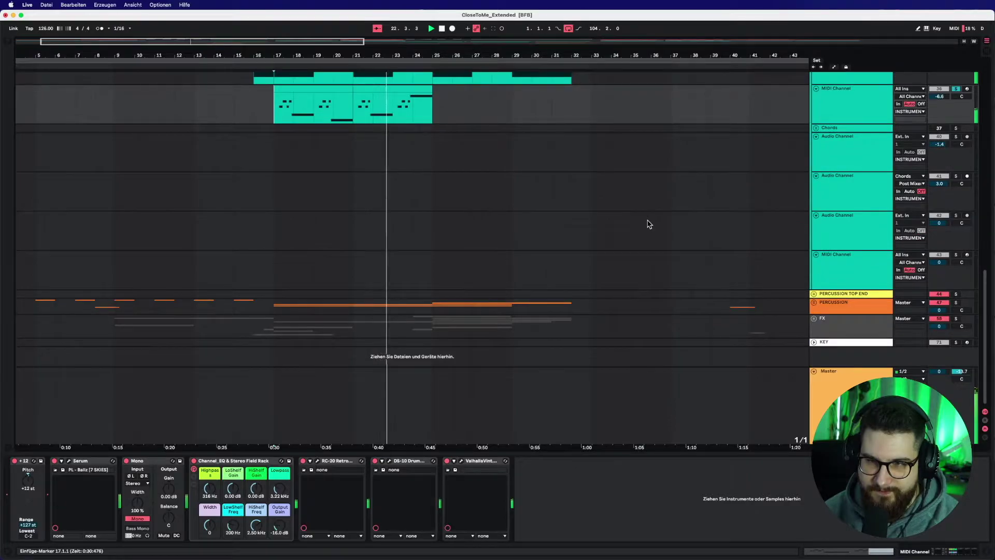
scroll(682, 247, up, 1)
click(804, 321)
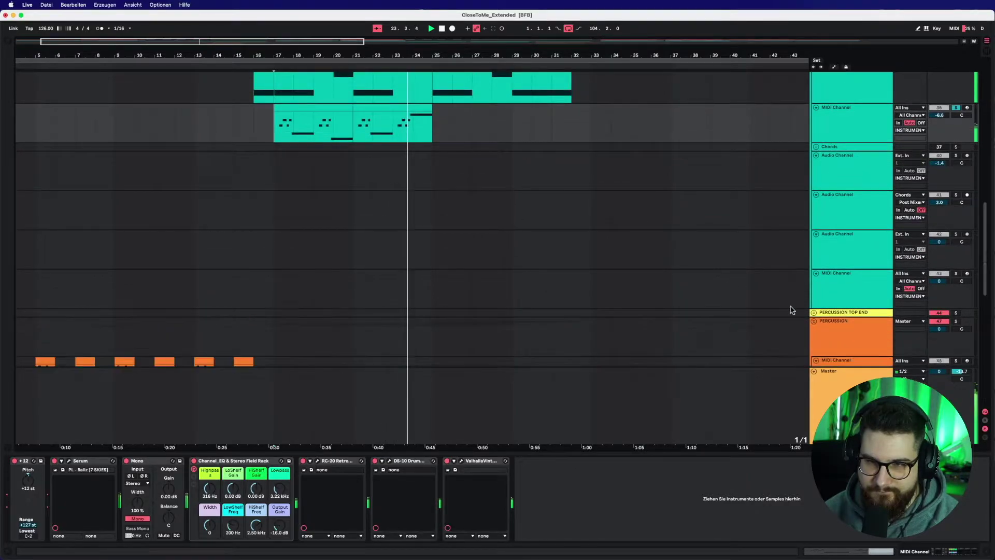
scroll(575, 215, down, 8)
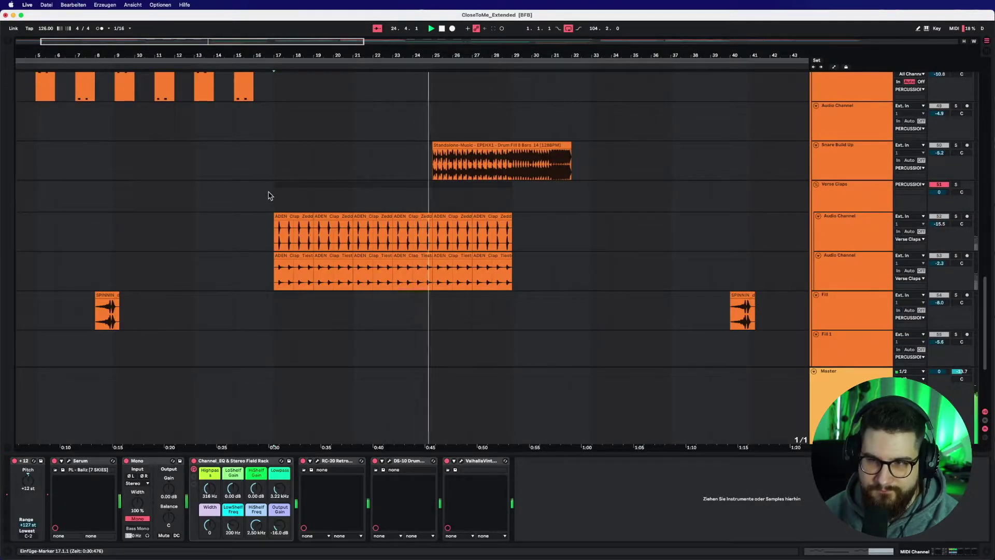
key(space)
Step: Add the Verse Claps group to the solo and play the combined layers from bar 17
click(958, 189)
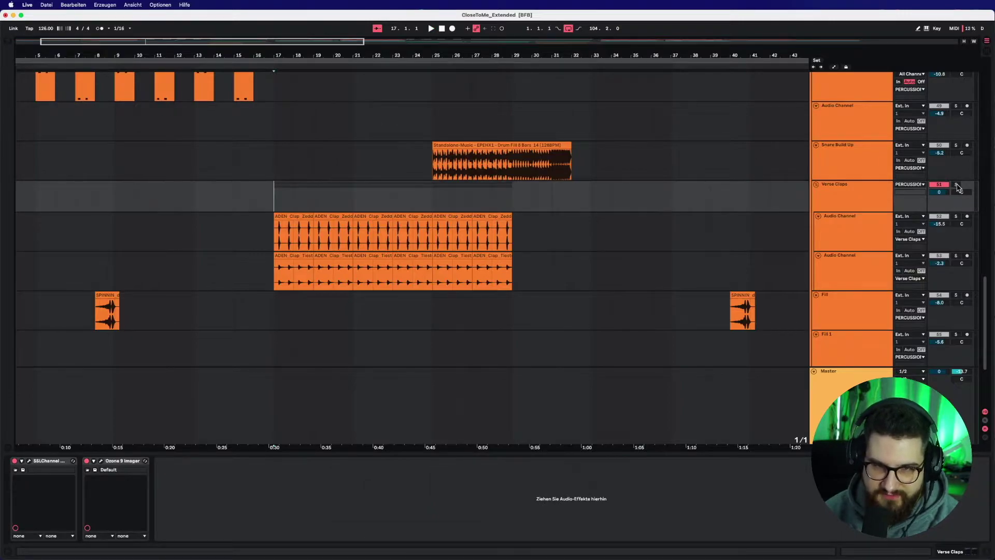
key(space)
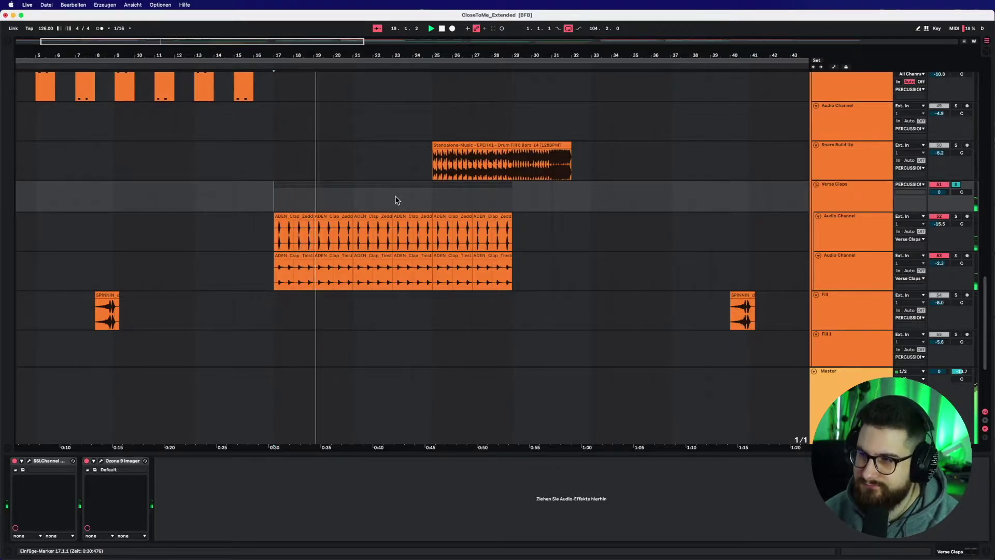
scroll(397, 201, down, 5)
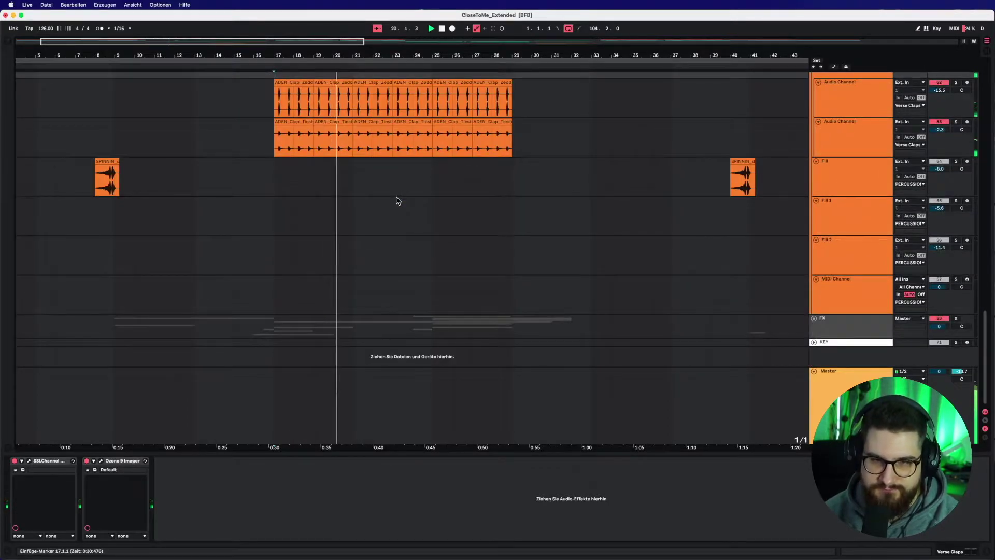
Step: Solo the FX group as well, unfold it and look through its sweep, ambience and downlifter samples
click(956, 318)
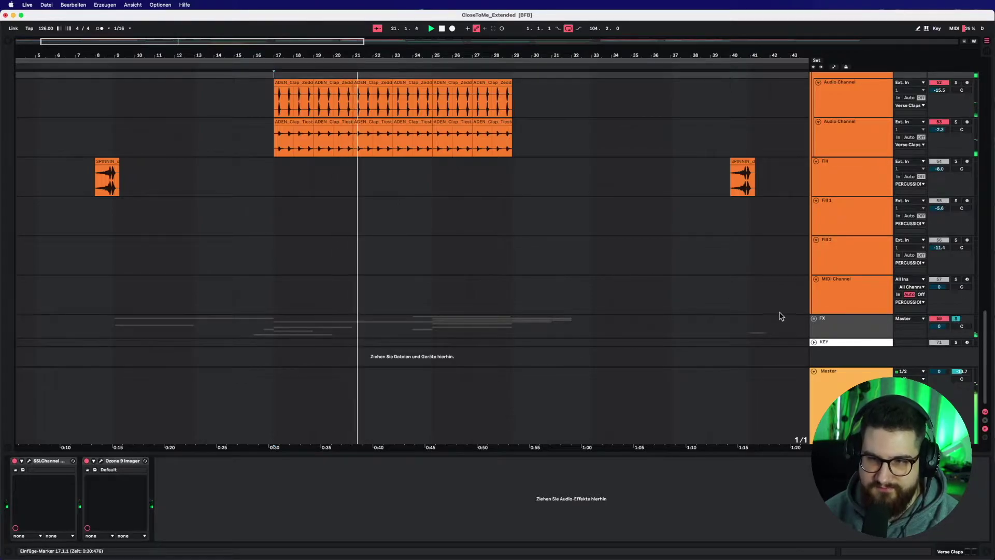
key(Right)
scroll(295, 264, down, 5)
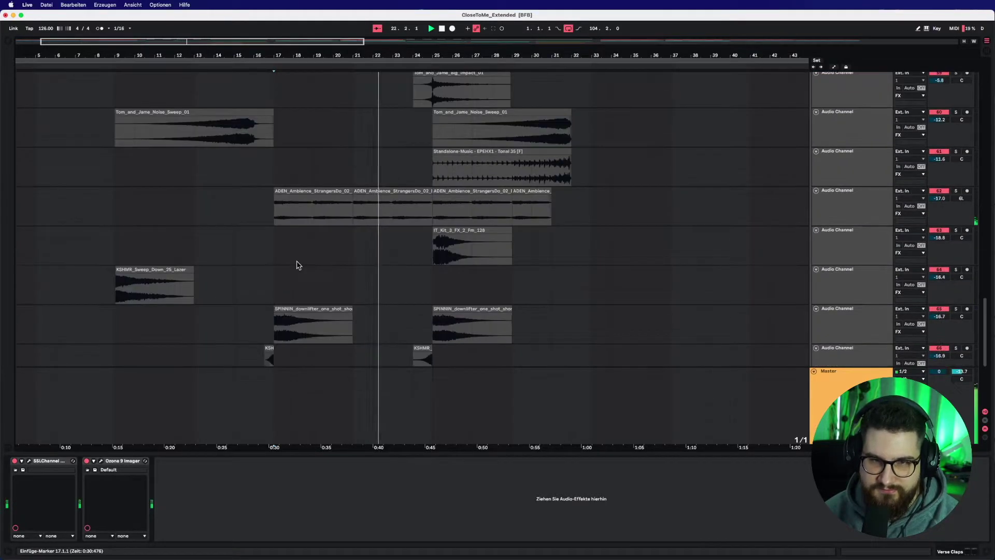
scroll(327, 236, down, 2)
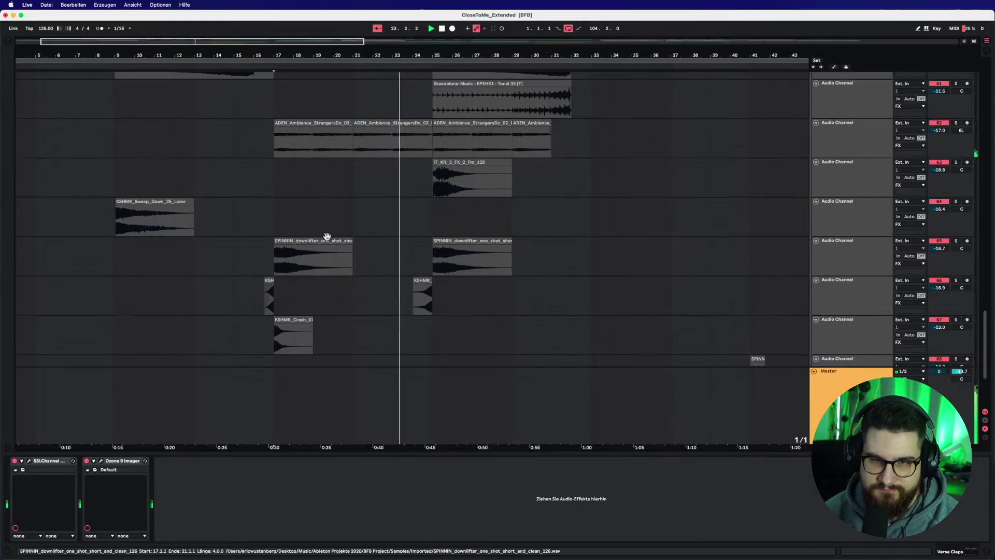
Step: Stop playback, examine the notes in the Verse Bass MIDI clip around bar 24 and return to the device view
scroll(304, 235, up, 8)
scroll(304, 234, up, 15)
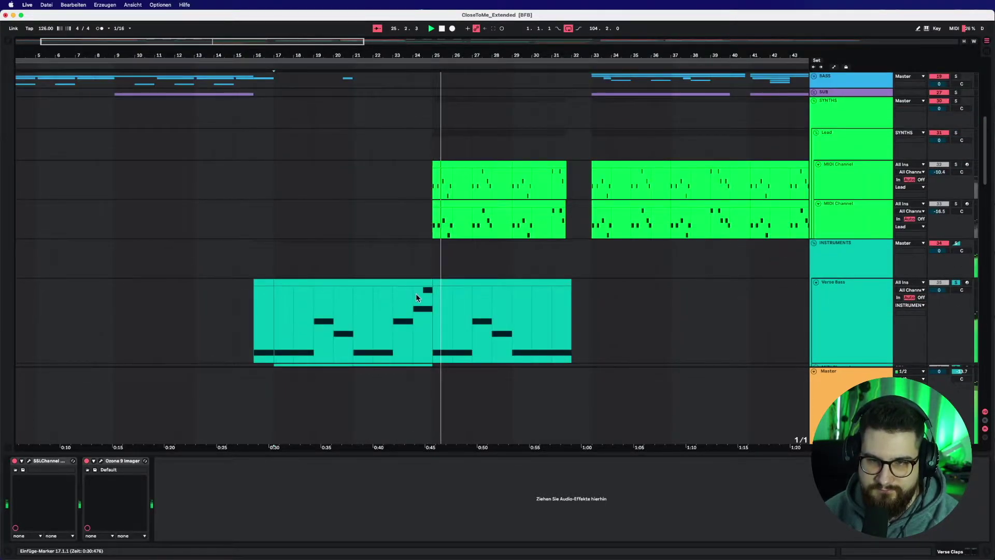
double_click(411, 293)
key(space)
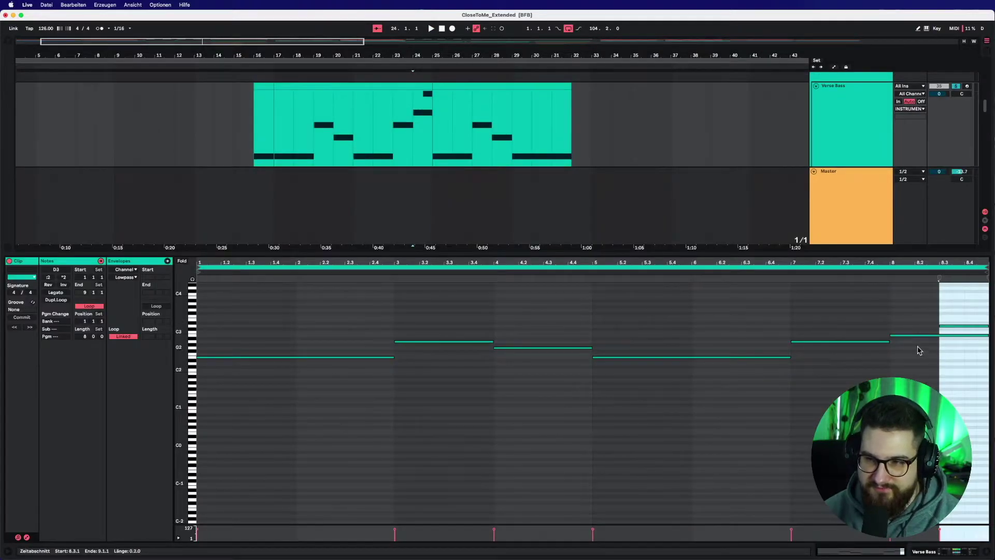
click(916, 369)
key(shift+Tab)
key(shift+Tab)
key(shift+Tab)
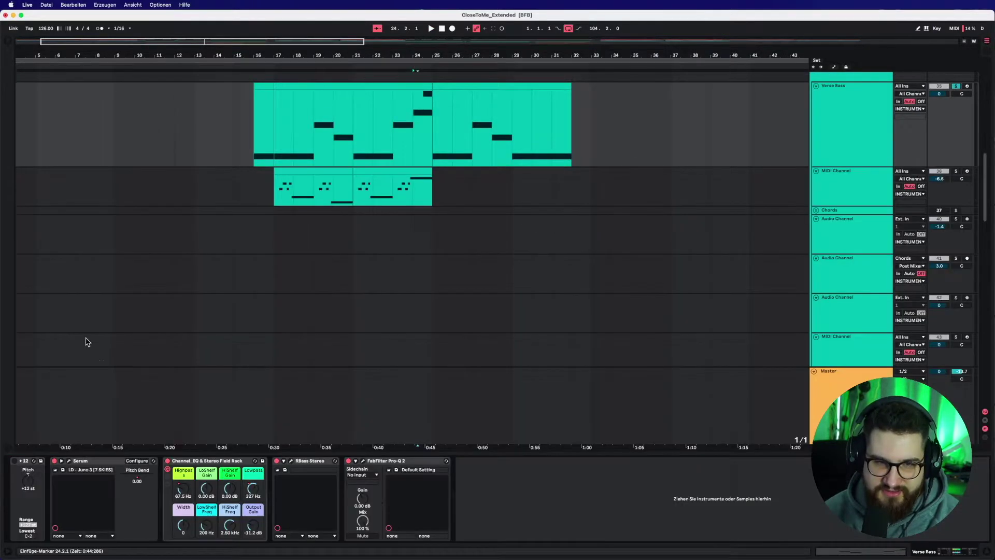
Step: View the Serum preset LD - Juno 3 on Verse Bass, close it and listen to the bass from bar 24
click(70, 461)
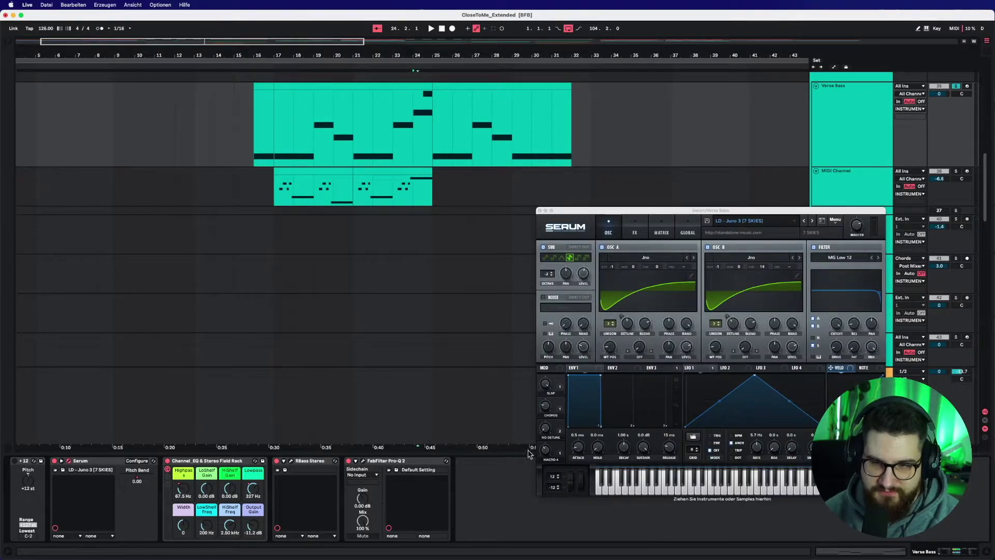
click(539, 211)
scroll(453, 175, up, 1)
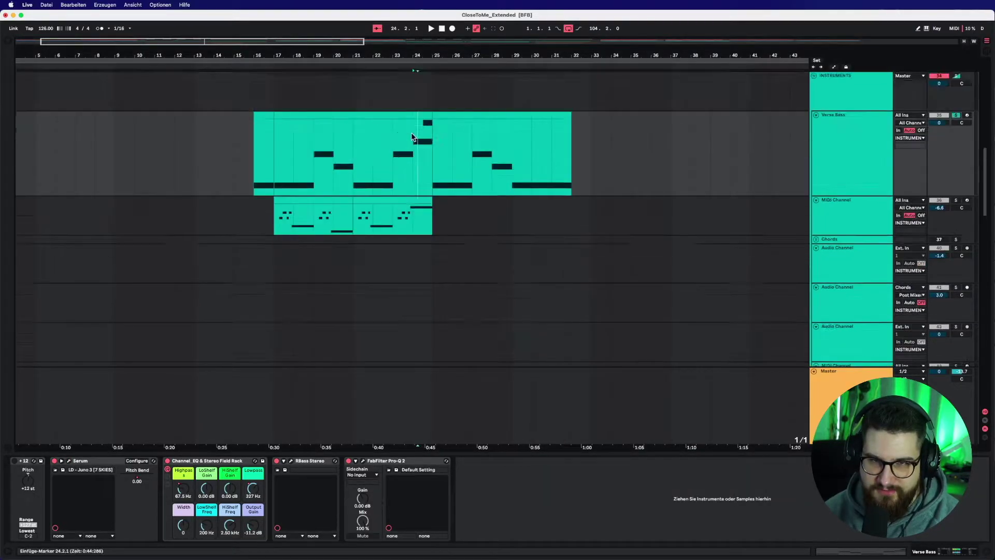
key(space)
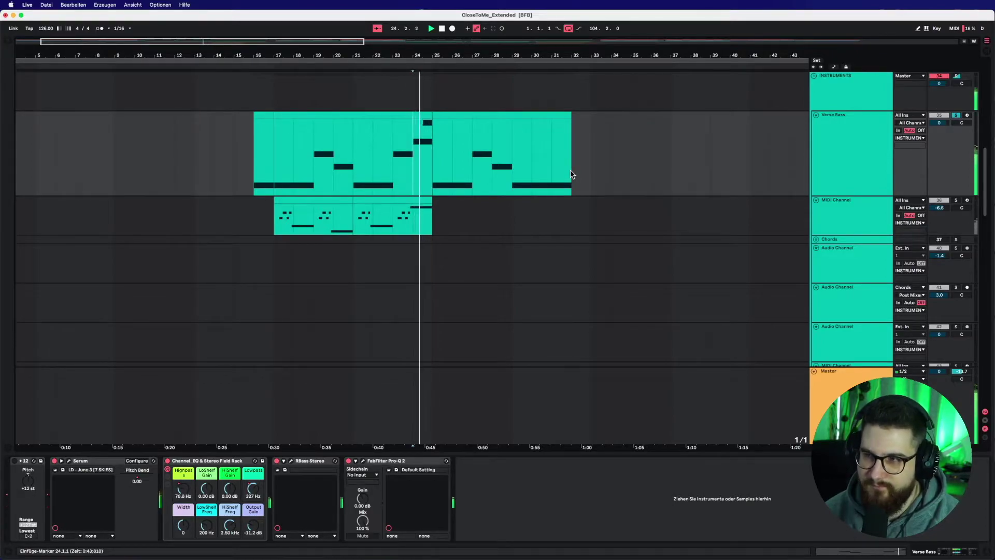
key(space)
Step: Switch the solo from the instrument tracks to the SYNTHS group and play the lead from bar 25
scroll(535, 221, up, 3)
scroll(509, 151, up, 3)
scroll(515, 283, down, 4)
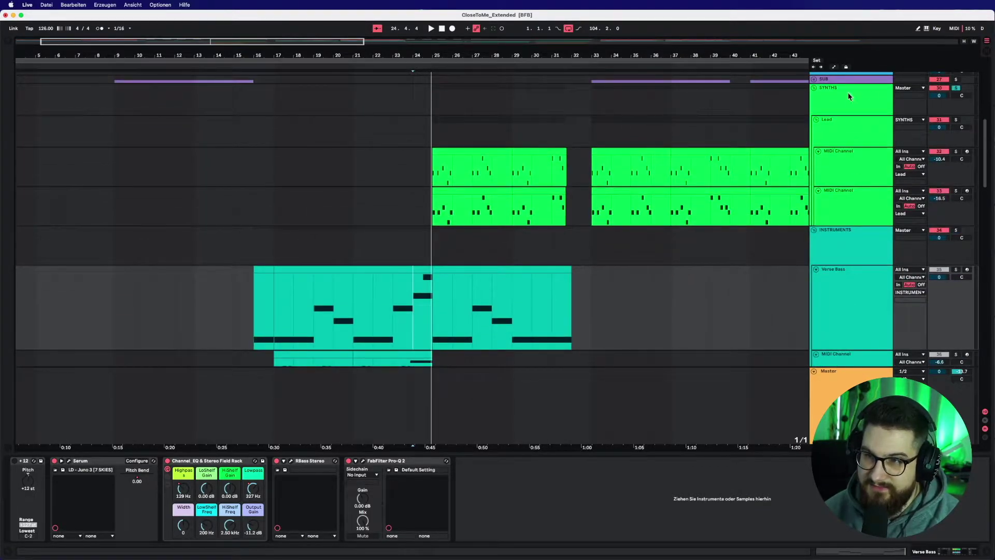
click(834, 101)
click(543, 176)
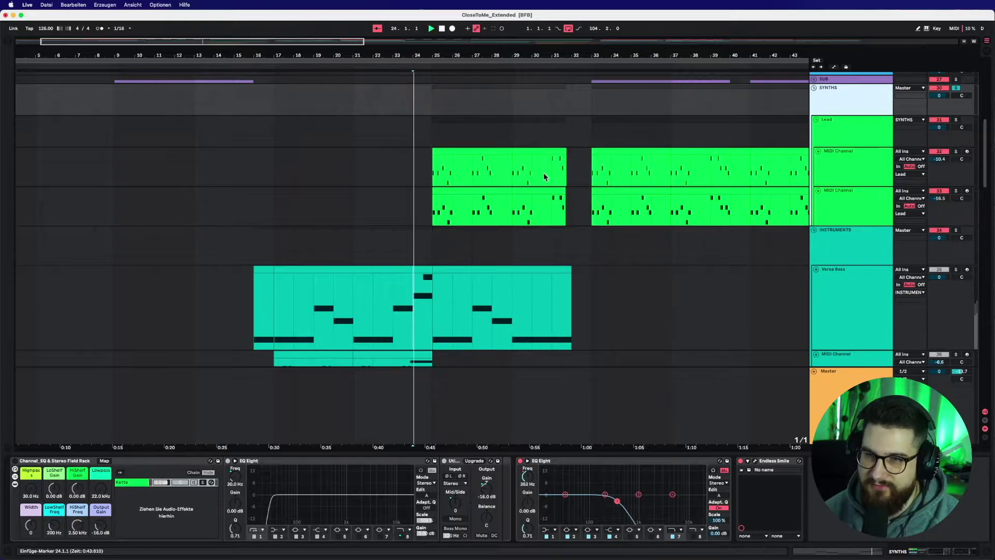
key(space)
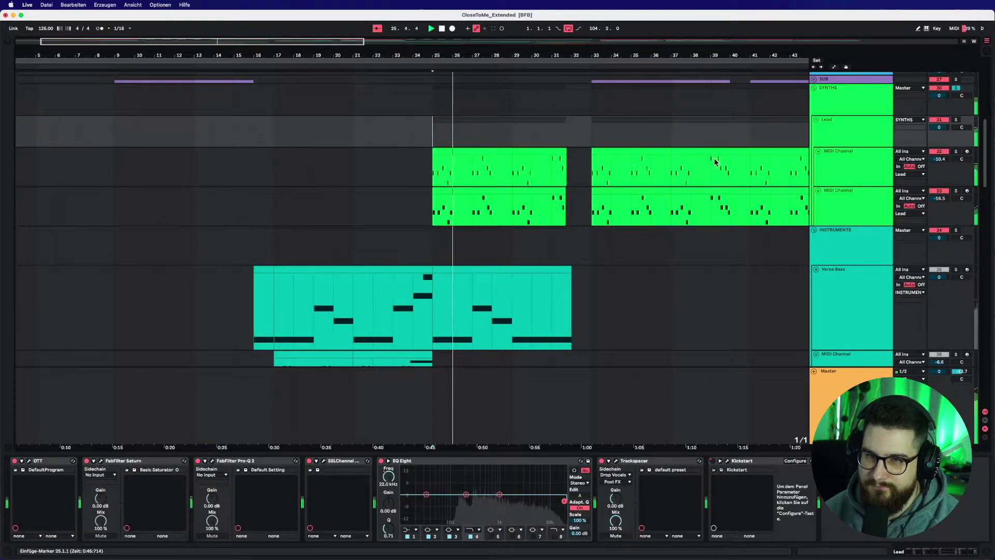
Step: Toggle the SYNTHS group's solo during playback to compare the lead alone with the full mix
click(956, 89)
click(956, 89)
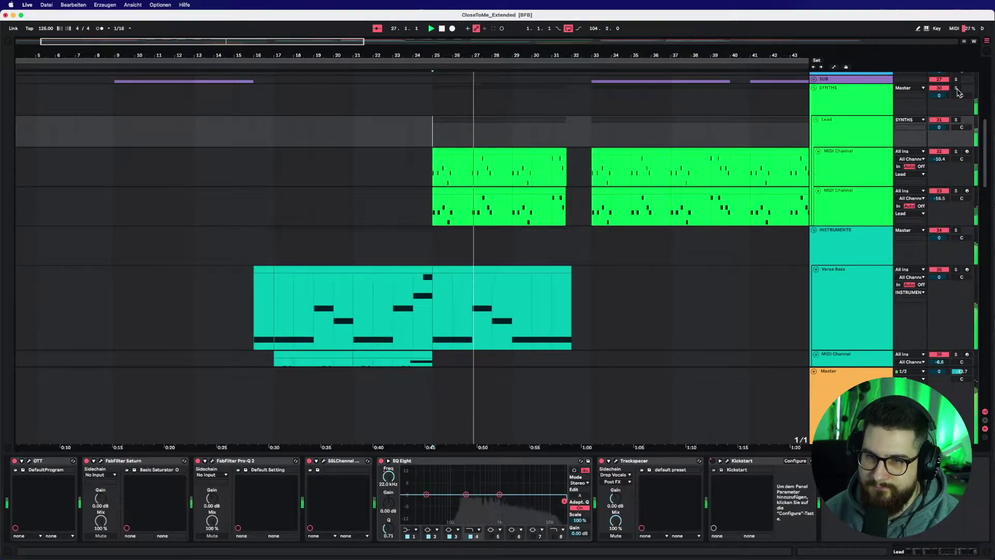
click(956, 88)
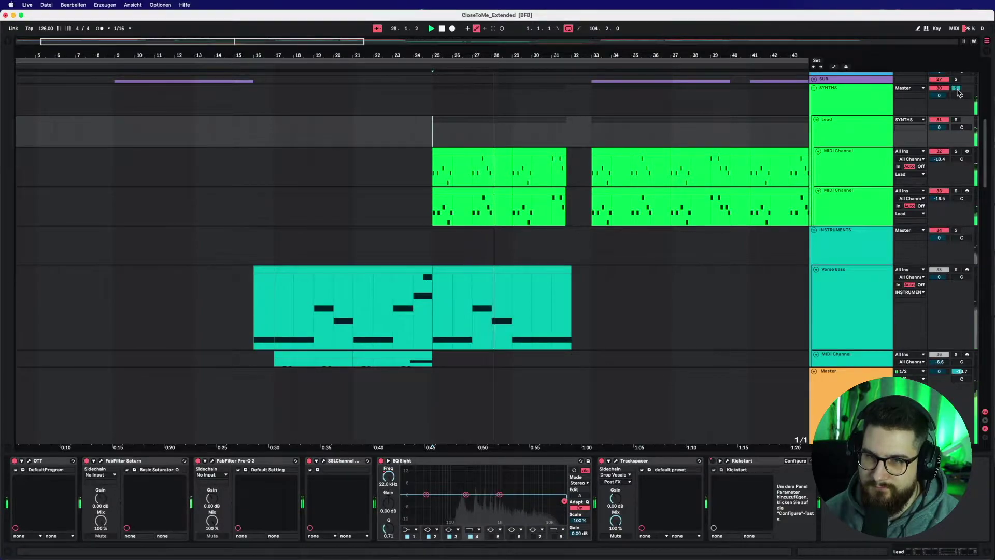
Step: Solo Verse Bass, play its rising pitch bend from bar 29 and turn the solo off again
scroll(762, 263, down, 5)
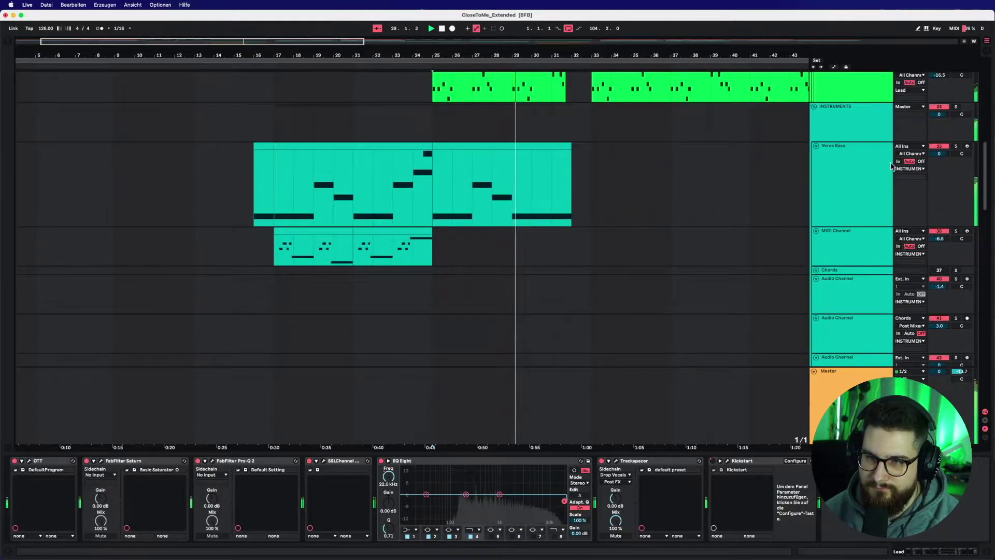
click(869, 170)
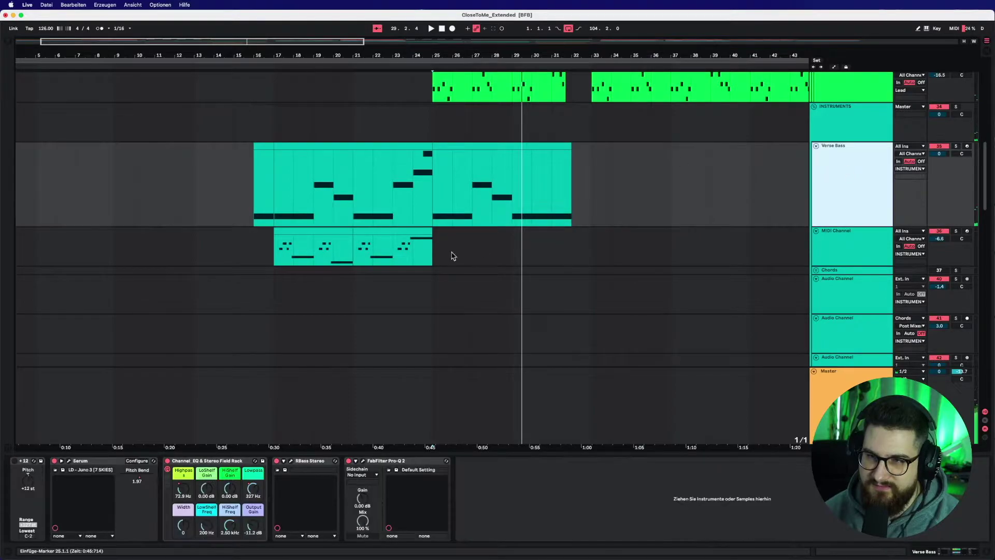
click(956, 146)
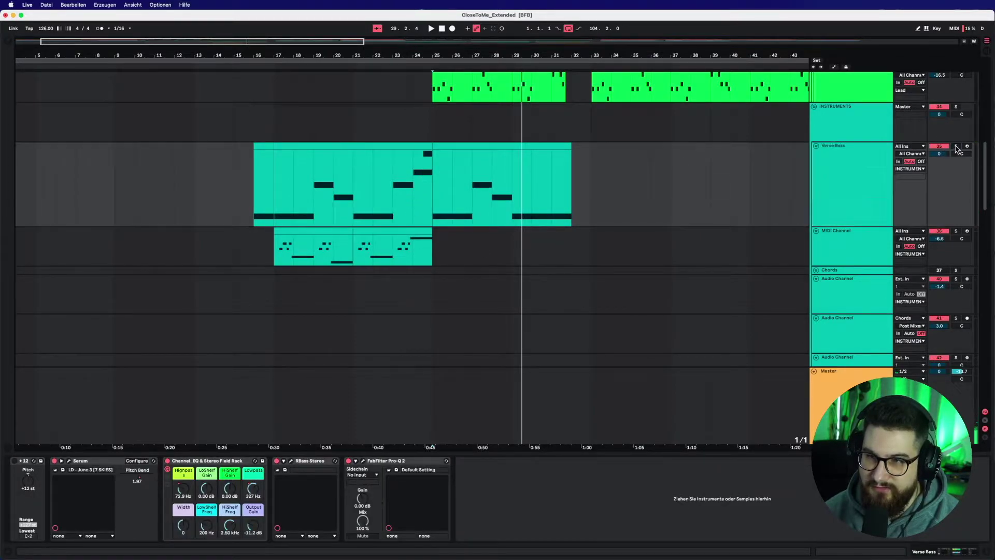
click(512, 176)
key(space)
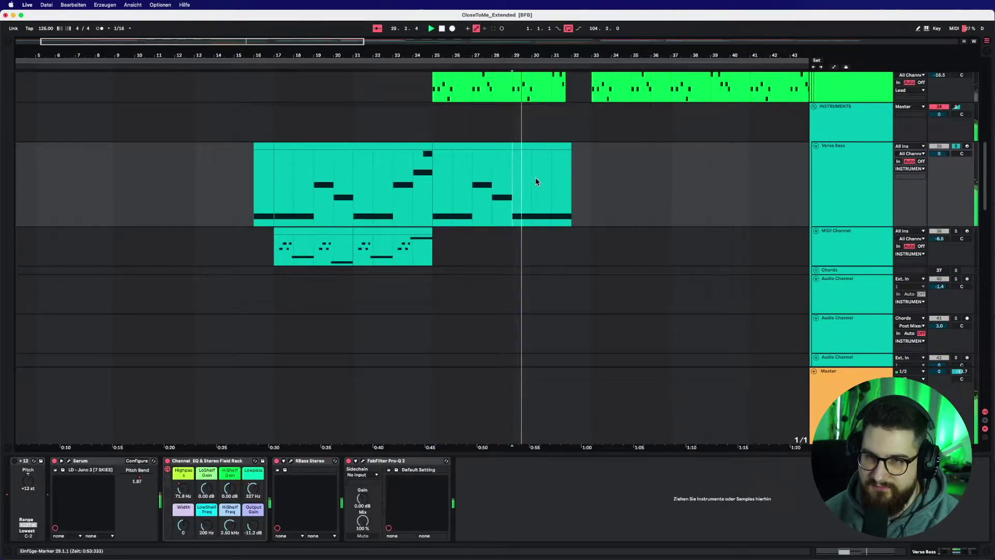
click(956, 146)
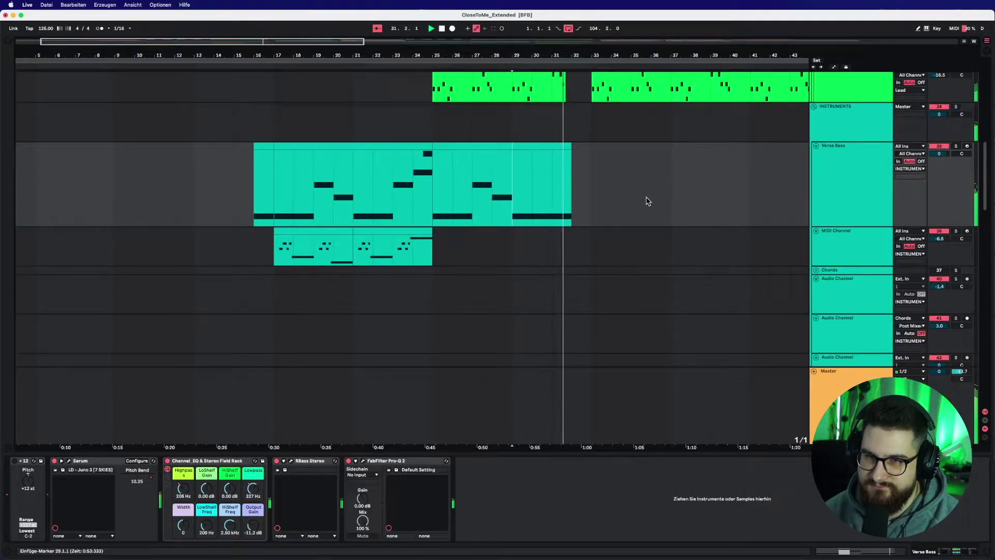
Step: Solo the Snare Build Up track, listen to its drum fill from bar 29 and stop playback
scroll(637, 205, down, 10)
scroll(536, 197, up, 5)
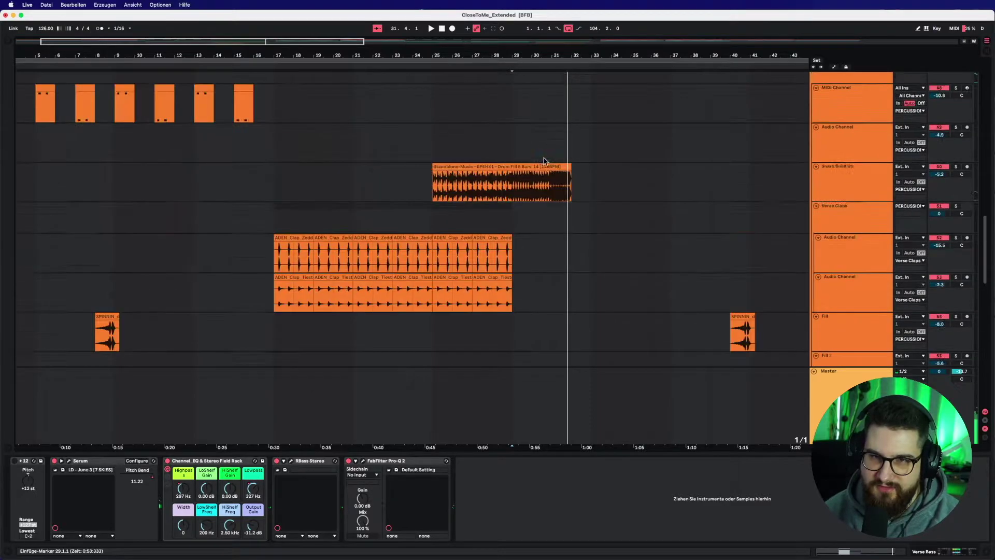
click(512, 222)
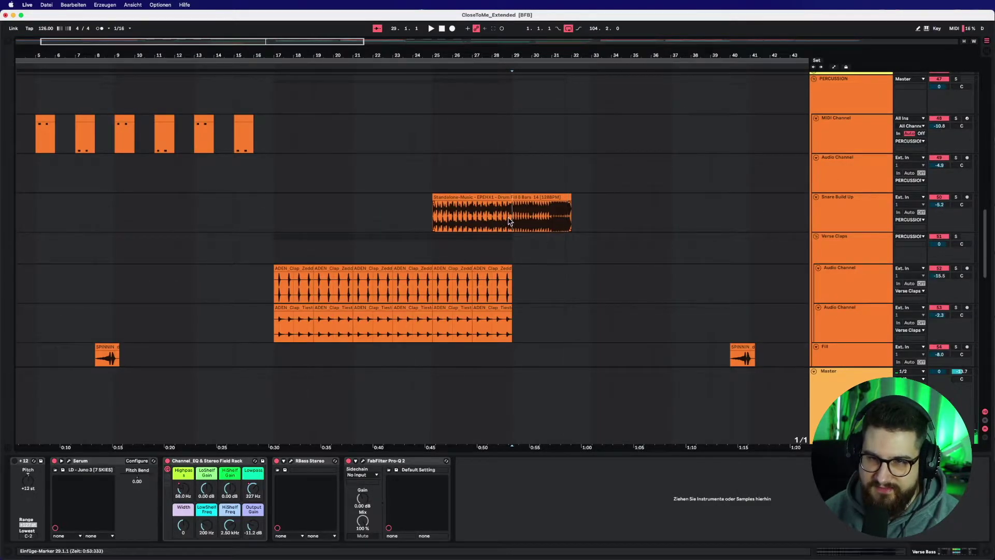
click(956, 198)
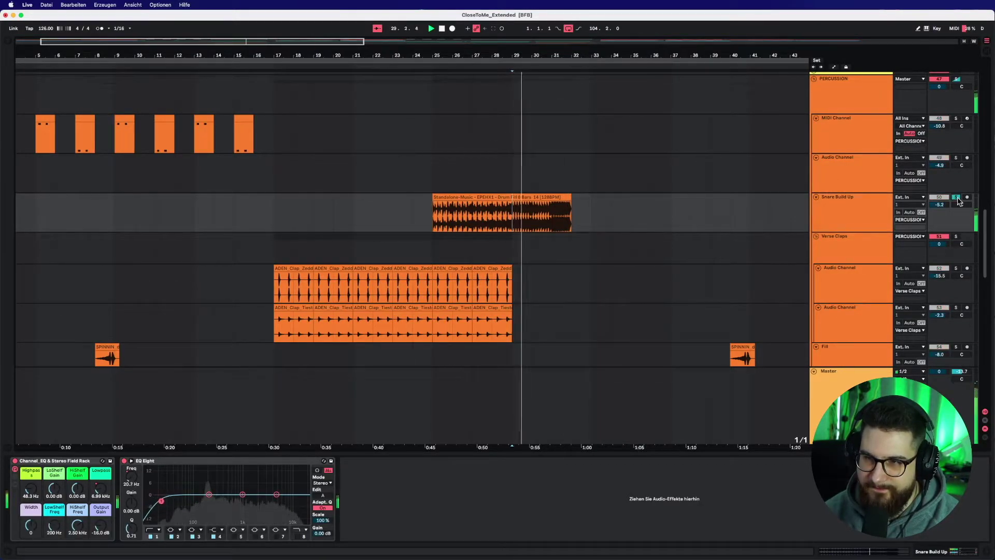
scroll(596, 202, up, 8)
key(space)
Step: Play the full mix from bar 32 to hear the vocal clip before the drop, and show the drop section
scroll(591, 204, up, 10)
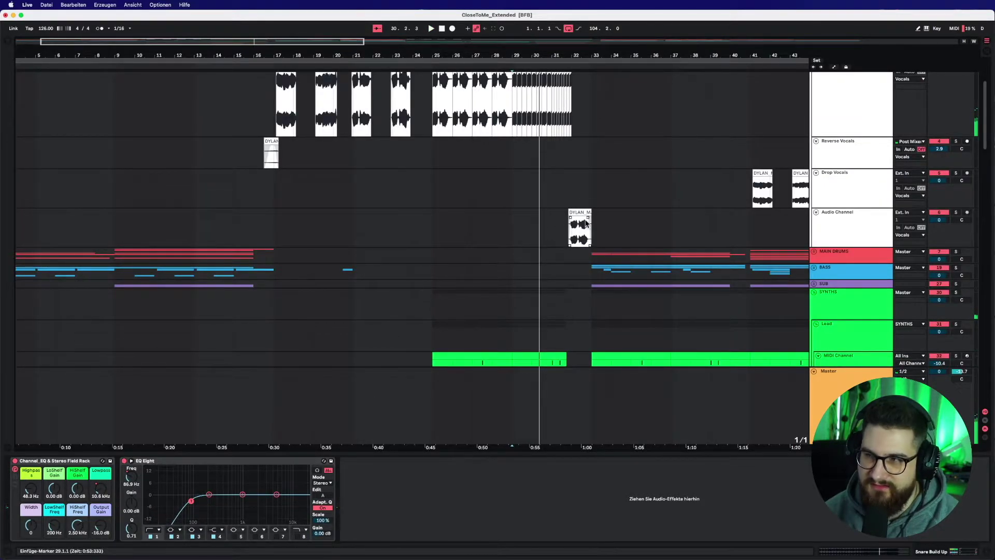
click(566, 192)
key(space)
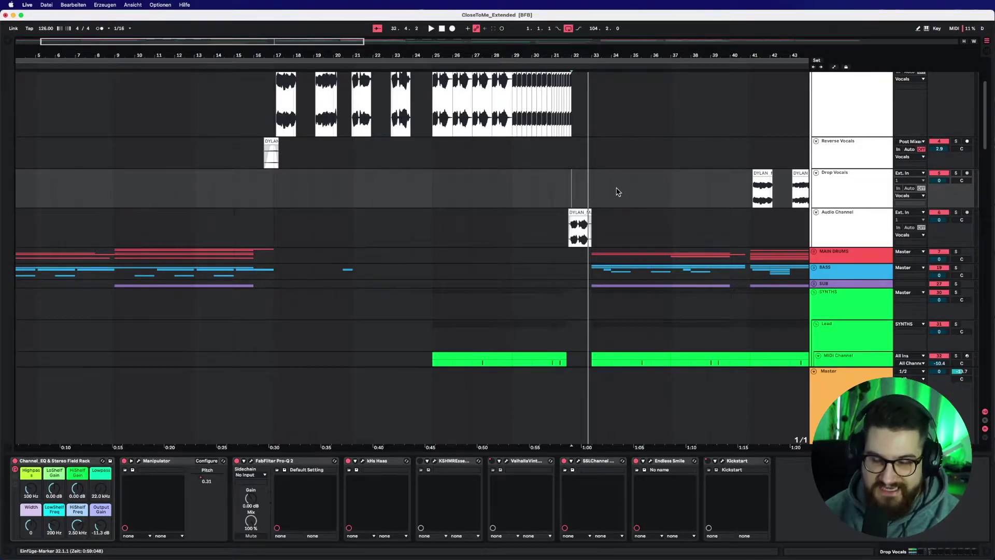
scroll(616, 192, right, 5)
scroll(617, 192, down, 3)
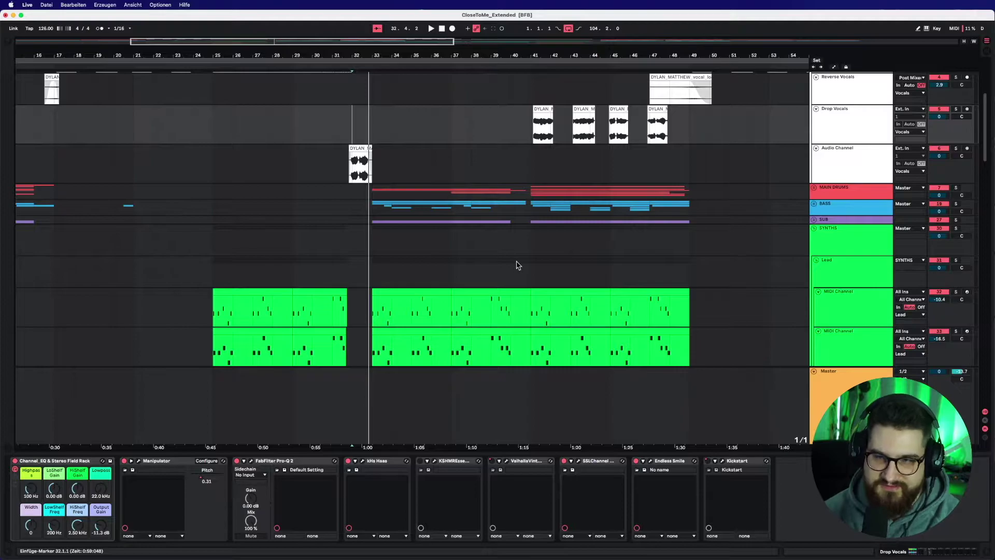
Step: Place the insert marker at bar 33, the start of the drop, and unfold the MAIN DRUMS group to show its tracks
click(371, 240)
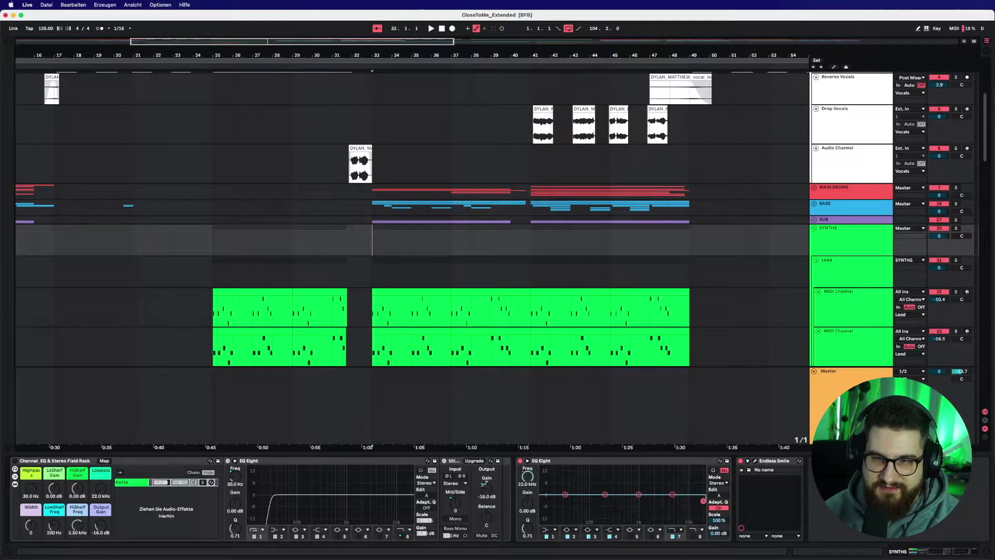
scroll(583, 250, up, 8)
scroll(582, 249, down, 8)
click(814, 189)
scroll(662, 259, down, 6)
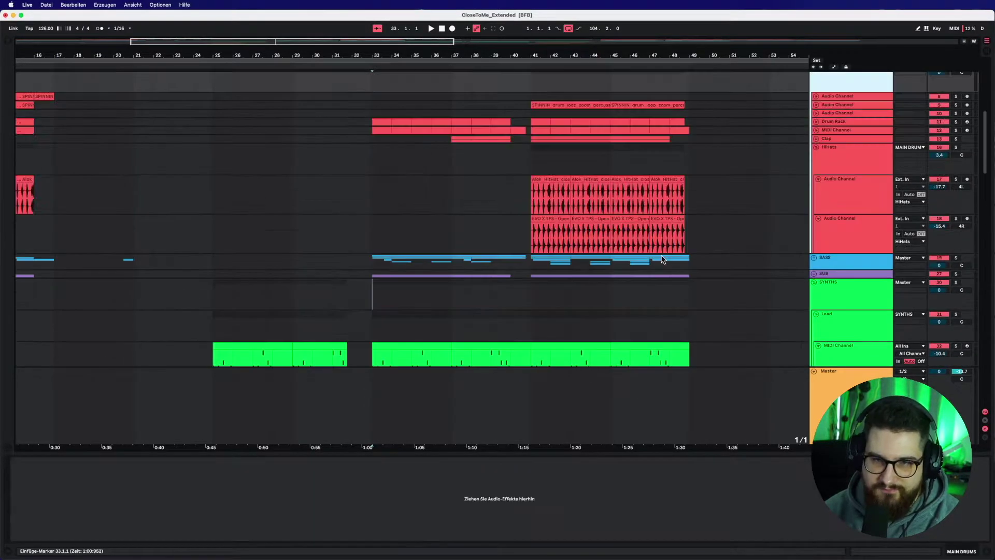
click(815, 113)
click(815, 113)
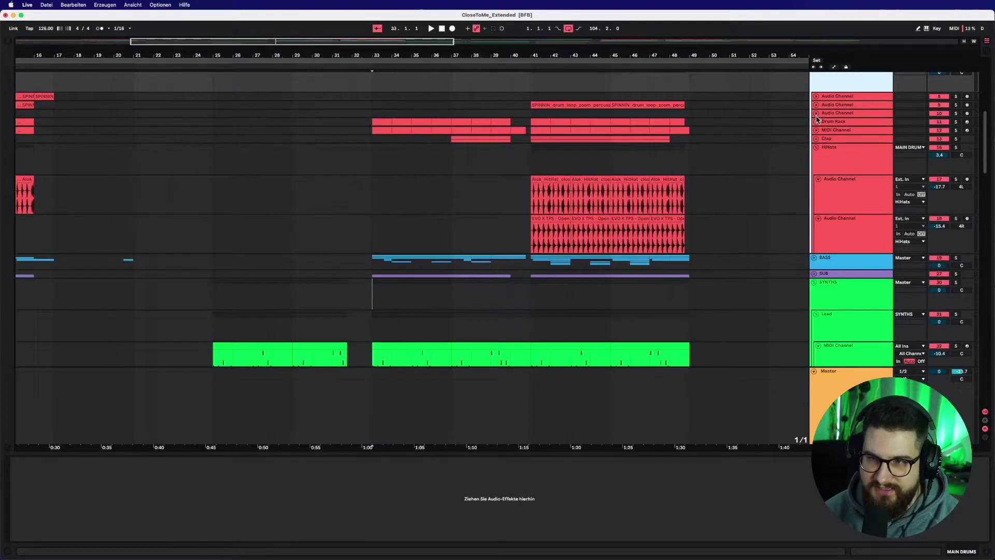
Step: Unfold the Drum Rack kick track, solo it and play it from bar 33
click(815, 121)
click(841, 137)
key(s)
key(space)
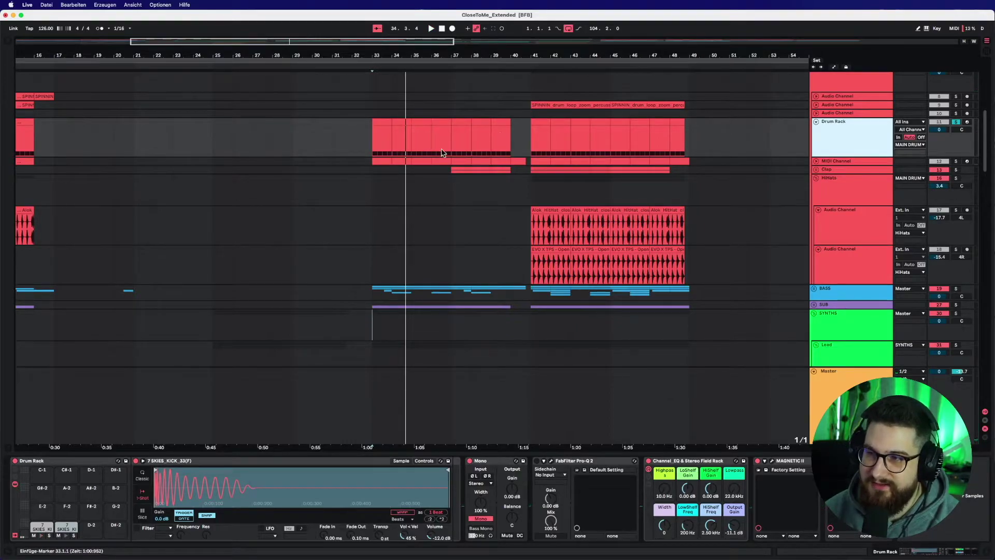
Step: Inspect the MAGNETIC II tape warmer and the ShaperBox volume curve on the Drum Rack, then close both plug-in windows
click(772, 460)
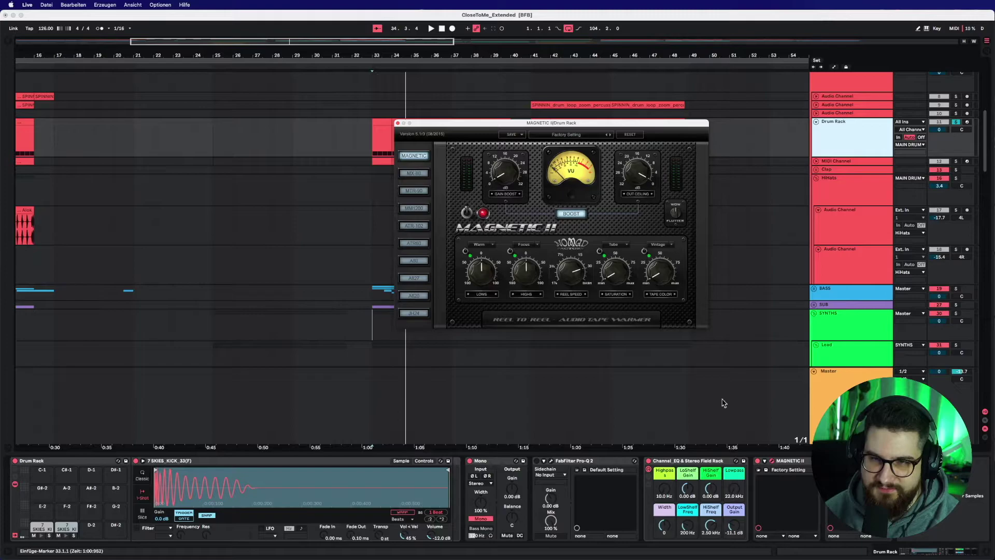
key(space)
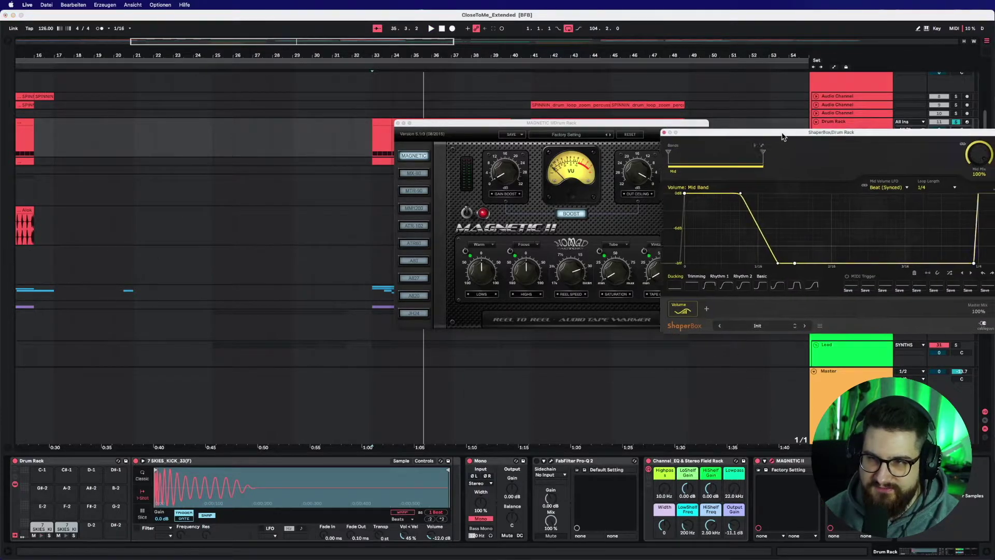
drag(769, 126, 465, 240)
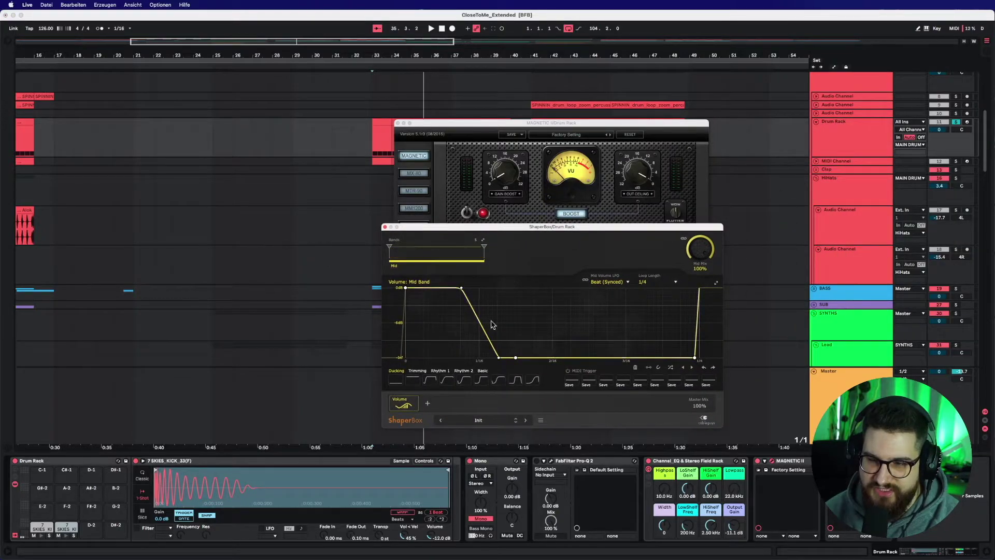
click(384, 226)
click(399, 124)
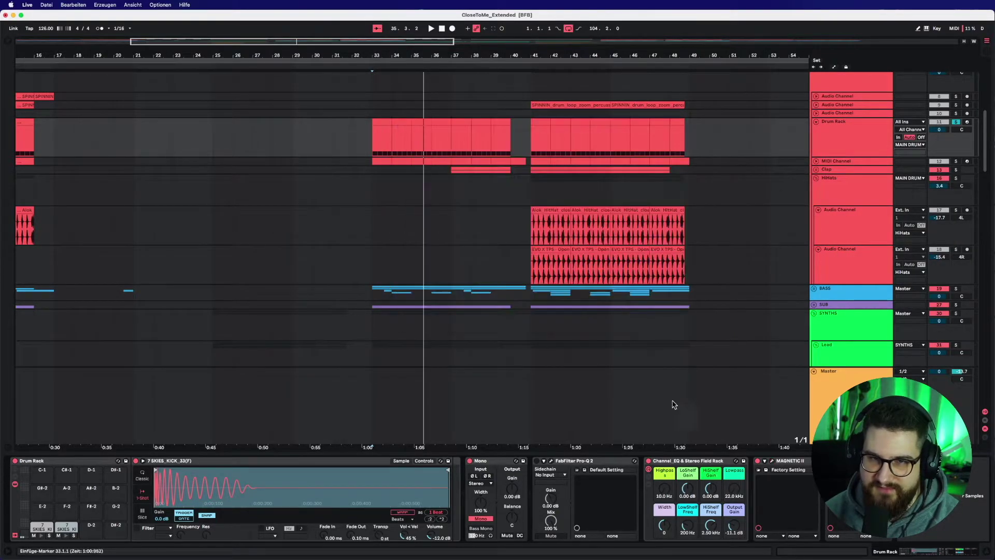
Step: Play the kick from bar 33, solo the MIDI Channel kick layer below it, and hear both layers together
key(space)
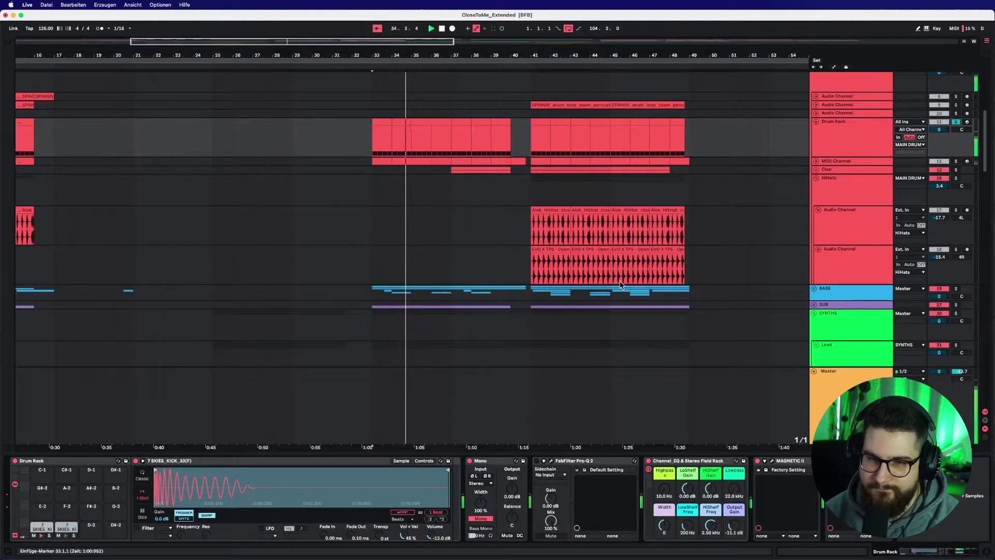
click(816, 161)
click(835, 171)
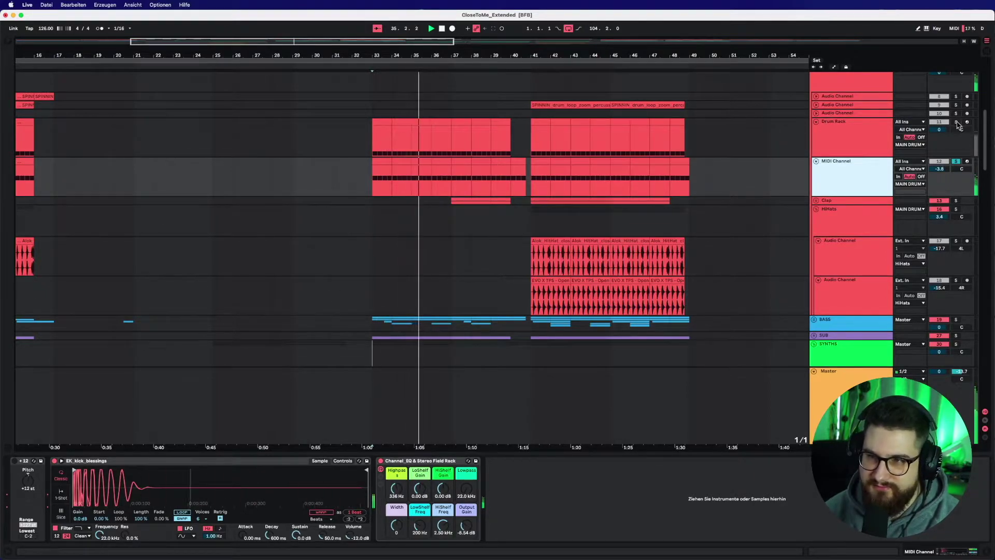
click(956, 121)
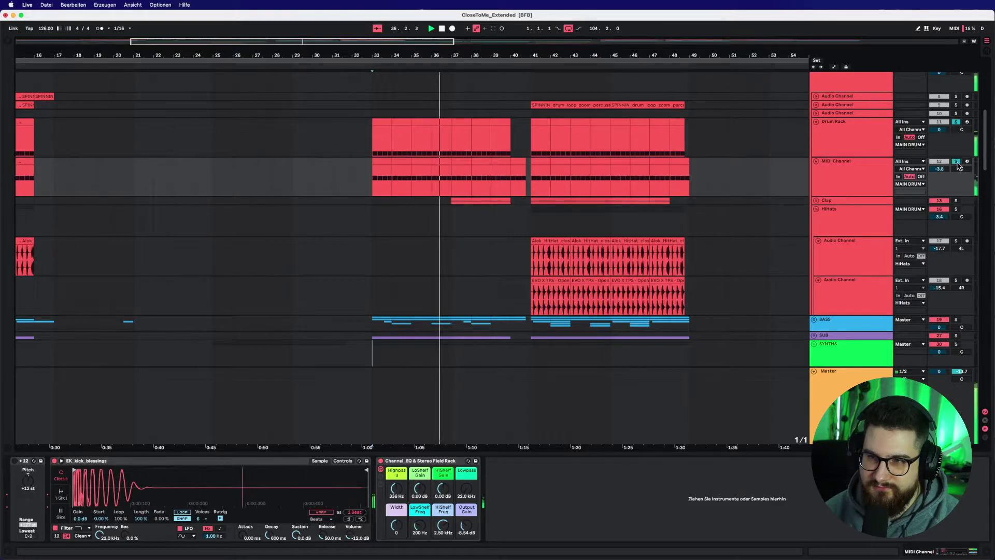
Step: Unfold the Clap group, solo it, listen to its claps from bar 37 and stop playback
click(816, 200)
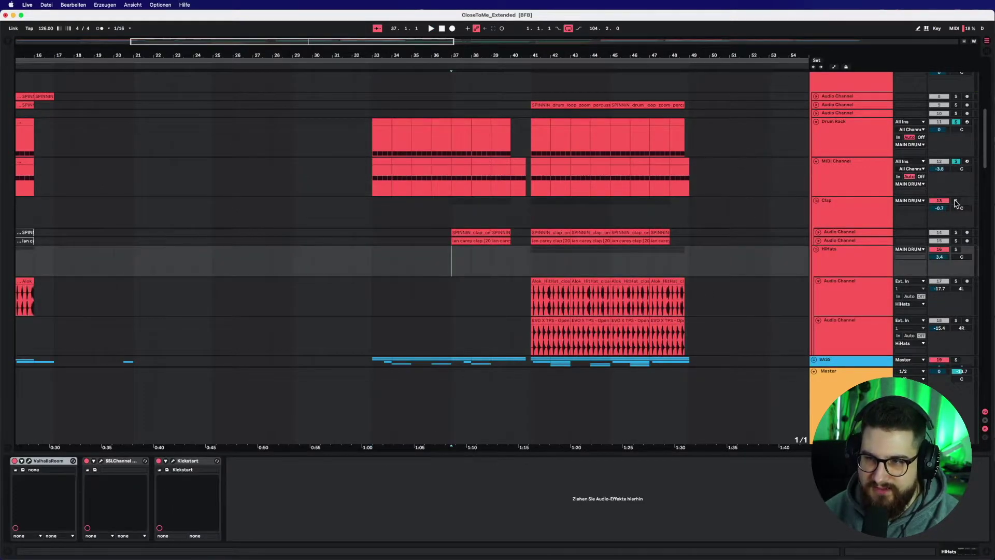
click(842, 216)
key(space)
click(818, 232)
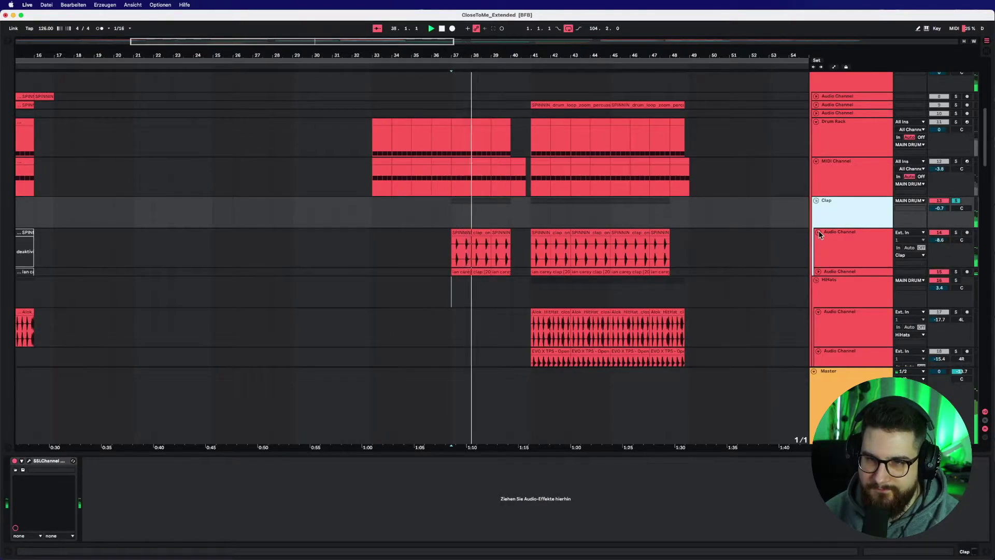
click(818, 233)
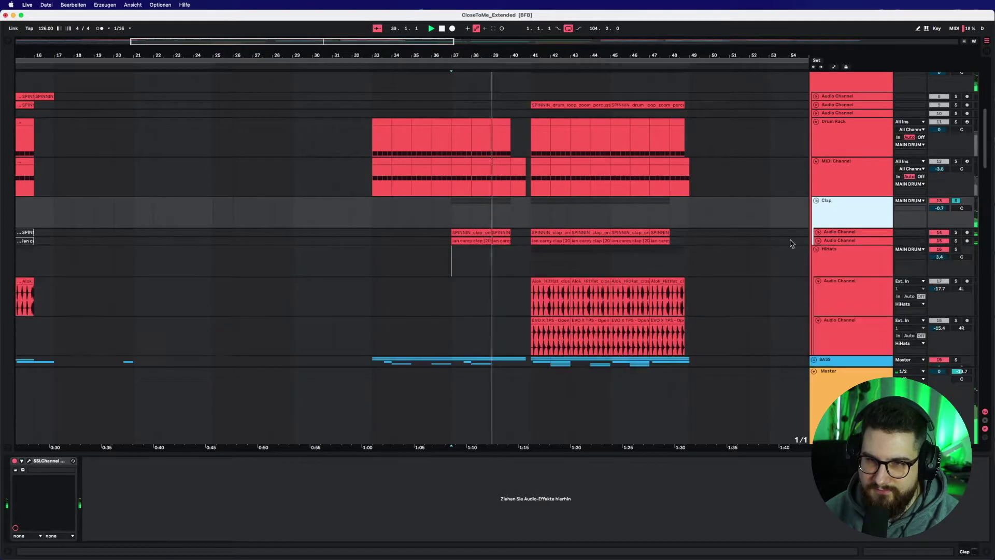
scroll(490, 241, down, 4)
scroll(452, 245, up, 6)
key(space)
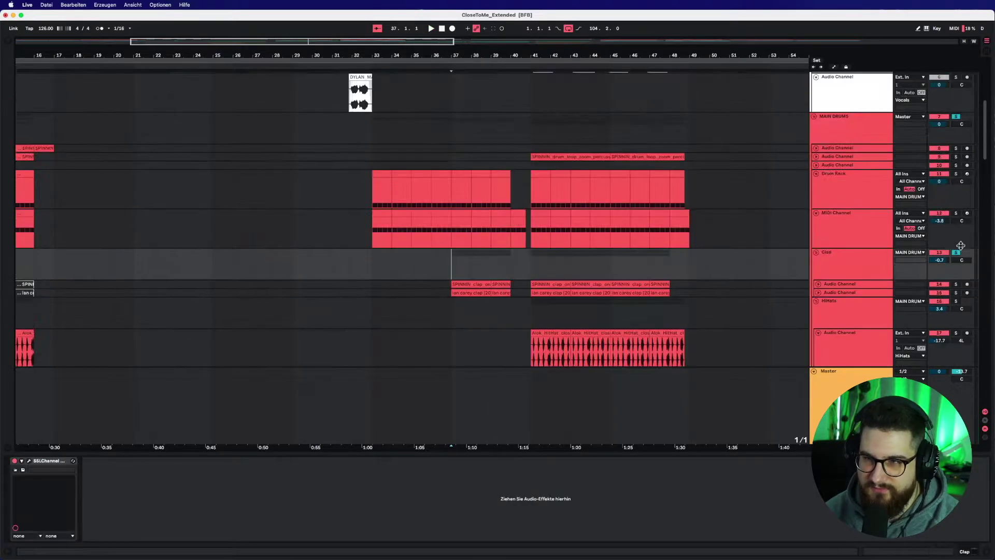
Step: Play the soloed drums from bar 37, stop playback and return the insert marker to bar 33
key(space)
scroll(645, 240, down, 2)
scroll(645, 240, down, 6)
scroll(644, 240, up, 5)
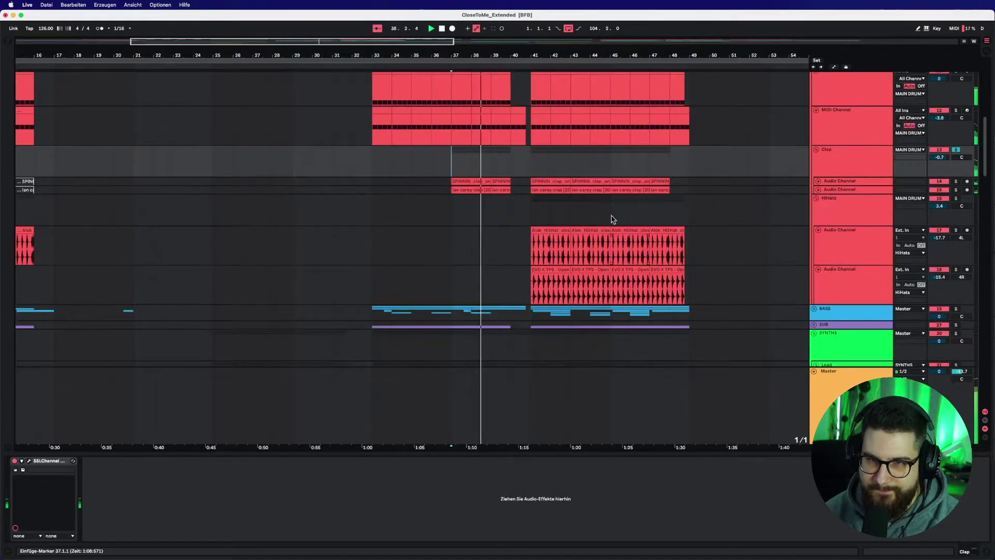
scroll(428, 218, down, 4)
click(372, 156)
key(space)
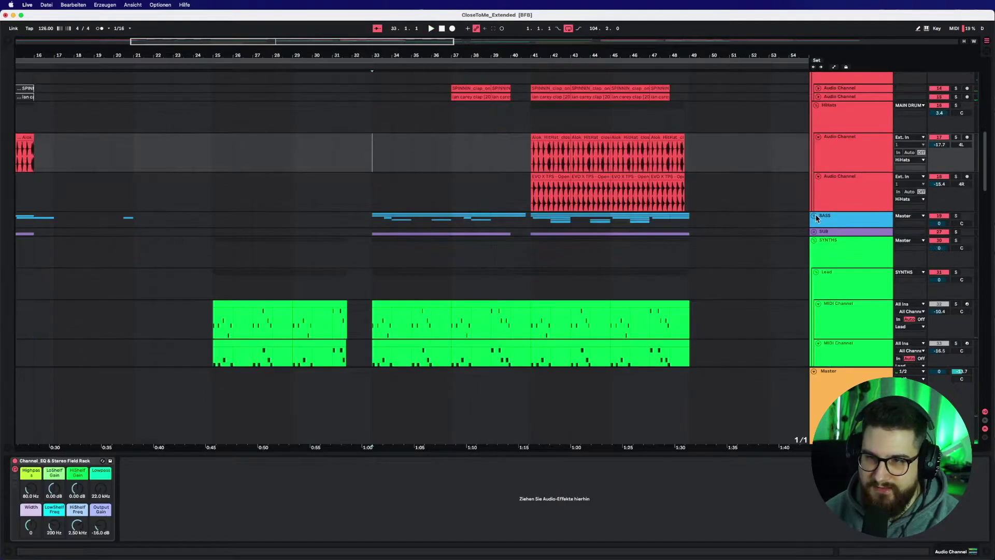
Step: Unfold the BASS group, solo its first MIDI layer, G.O.A.T. Bass, and play it from bar 33
click(814, 215)
click(823, 216)
scroll(762, 244, down, 2)
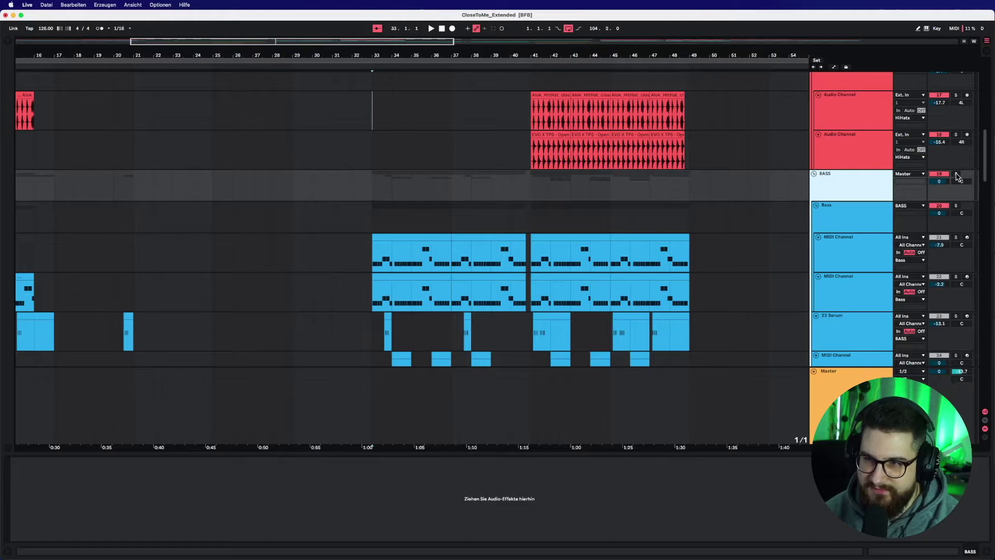
click(956, 174)
scroll(704, 229, down, 1)
click(955, 230)
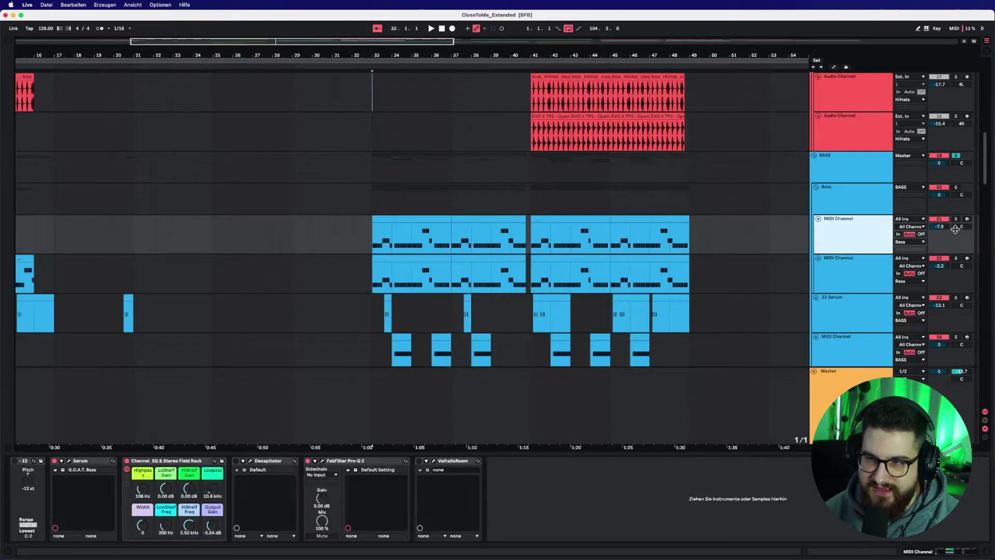
click(955, 218)
key(space)
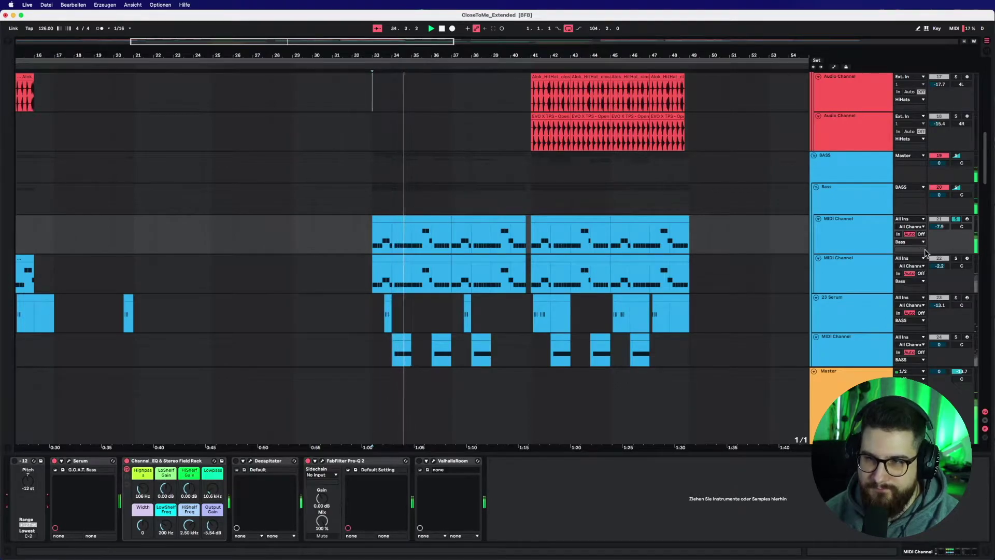
Step: Compare the BA Mid Bass layer alone and together with the G.O.A.T. Bass layer by toggling their solos during playback
click(956, 258)
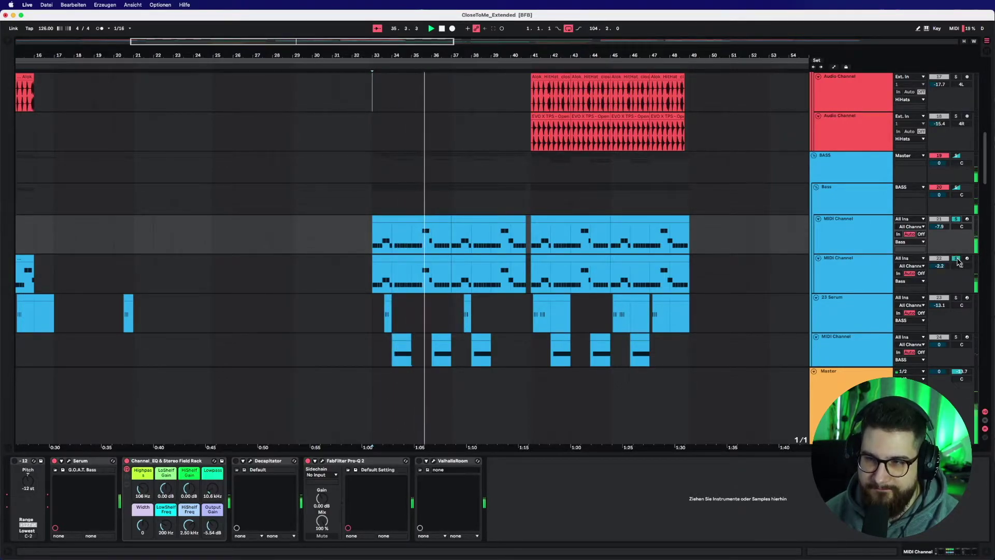
click(956, 219)
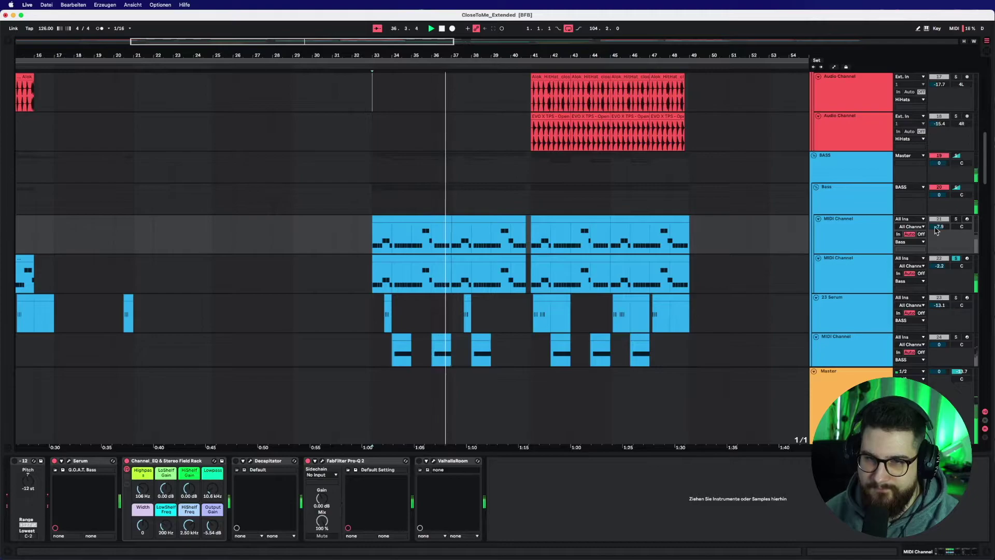
key(space)
click(823, 274)
key(space)
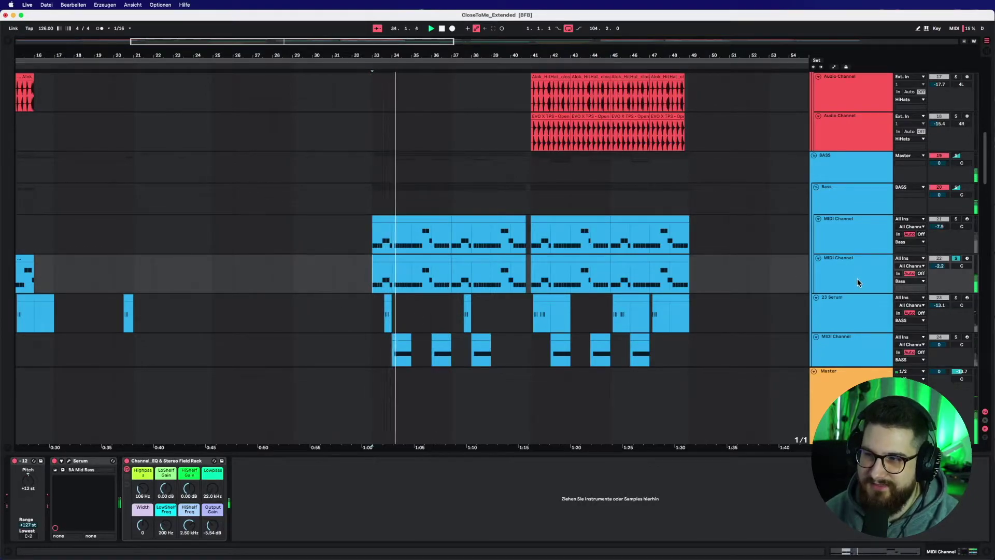
click(955, 219)
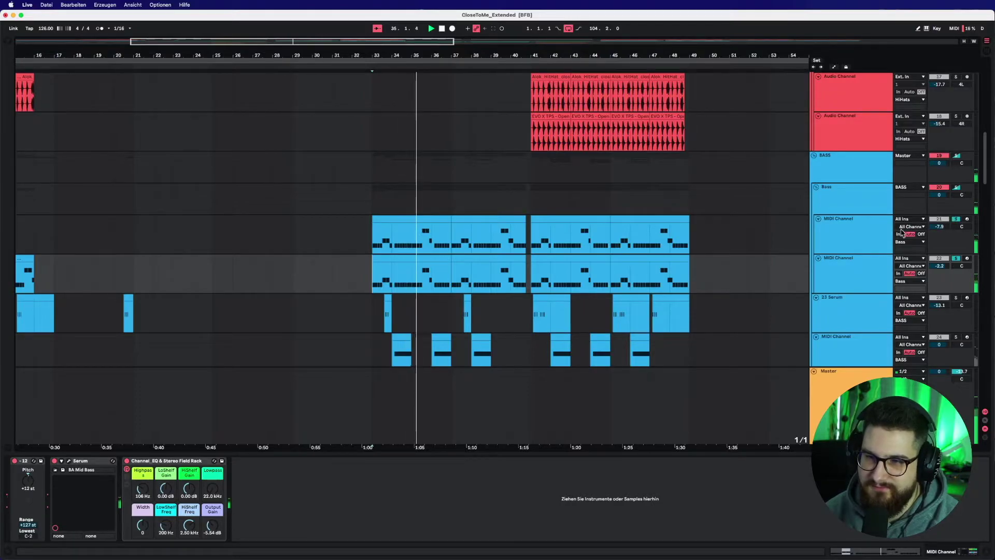
Step: Add 23 Serum to the solo, play its fills around bars 33, 37 and 41, and turn its solo off
scroll(752, 282, down, 3)
click(370, 241)
key(space)
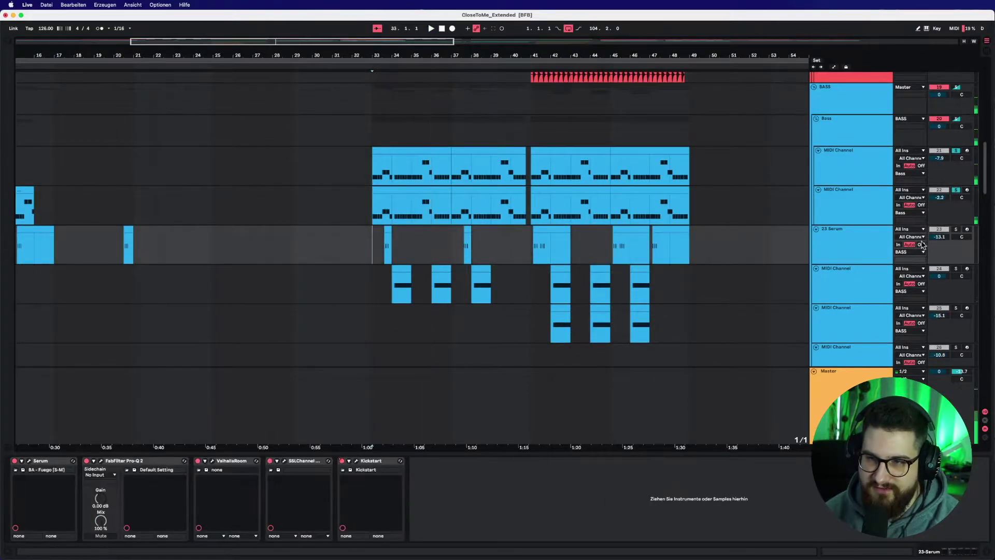
key(space)
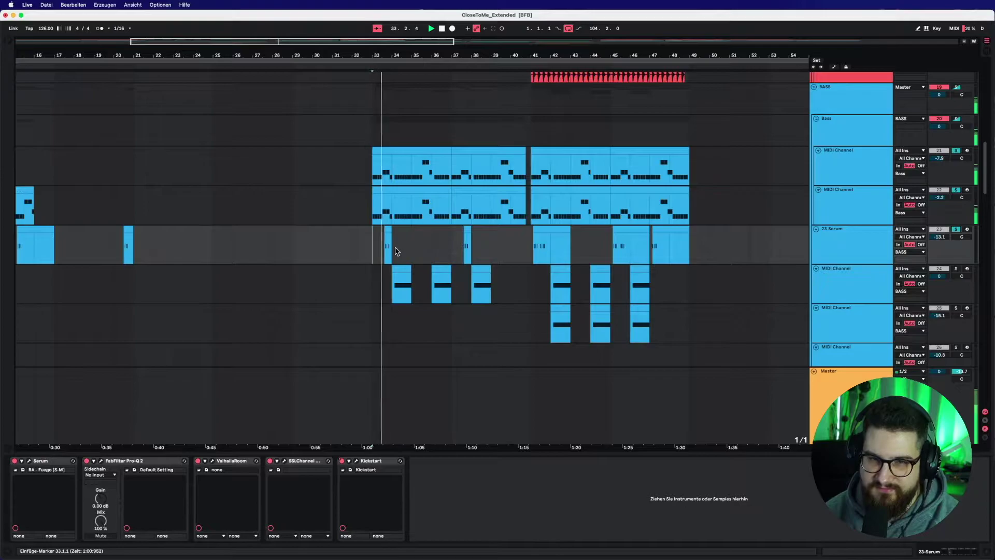
click(459, 241)
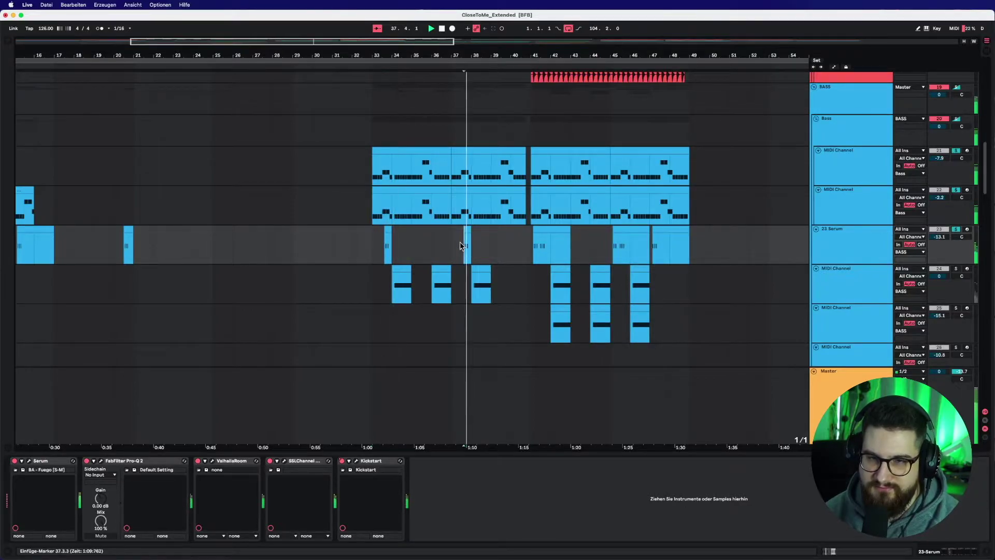
click(529, 241)
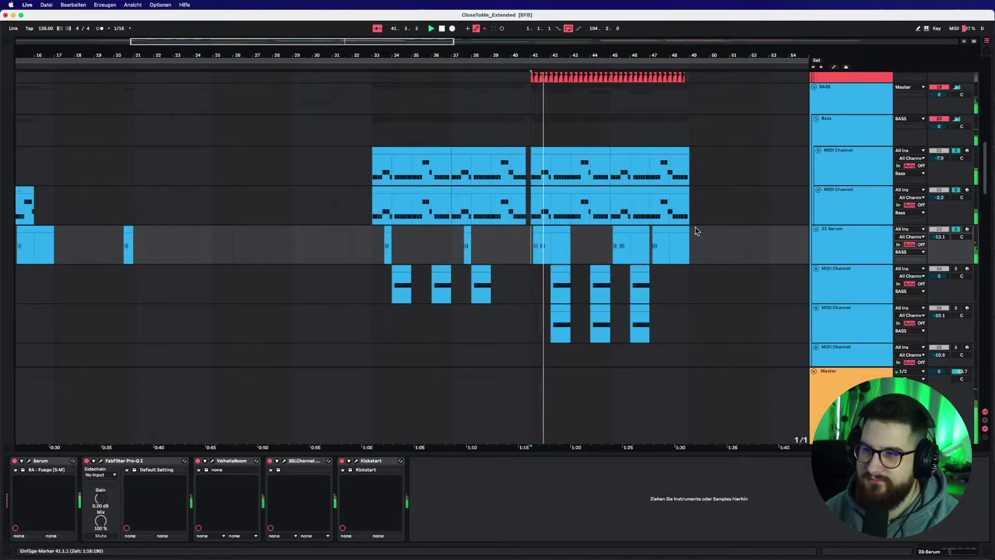
click(956, 229)
key(space)
Step: Solo the MIDI Channel below 23 Serum and play its clip from bar 34
key(space)
click(372, 242)
click(956, 268)
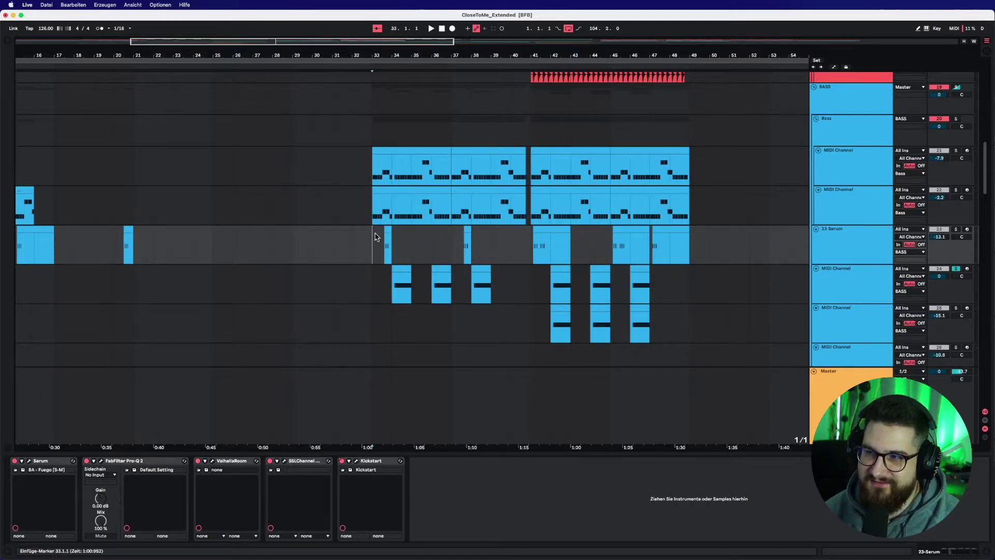
click(389, 289)
key(space)
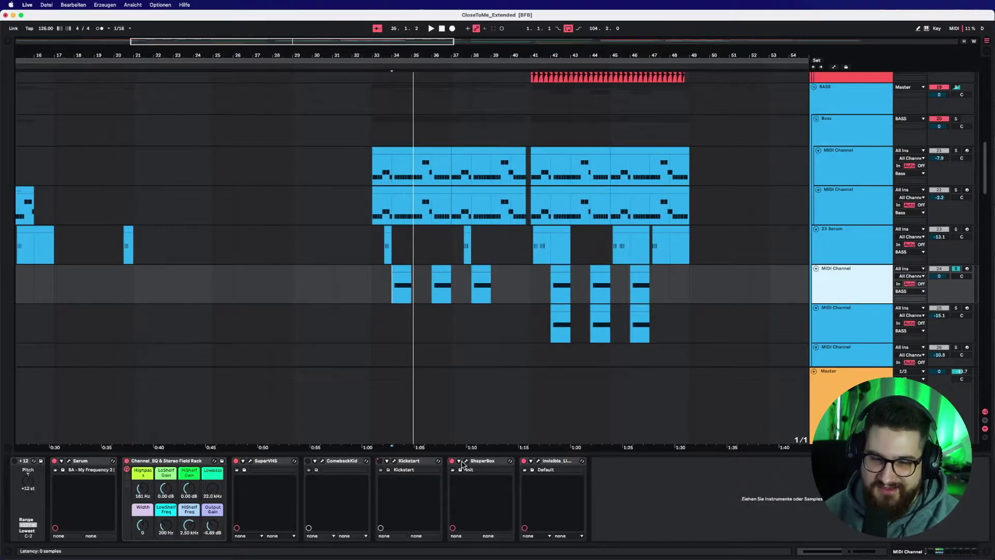
Step: Turn ShaperBox's Mid Mix to 0% and back to 100% to compare the bass with and without volume shaping, then close the plug-in
drag(891, 166, 448, 161)
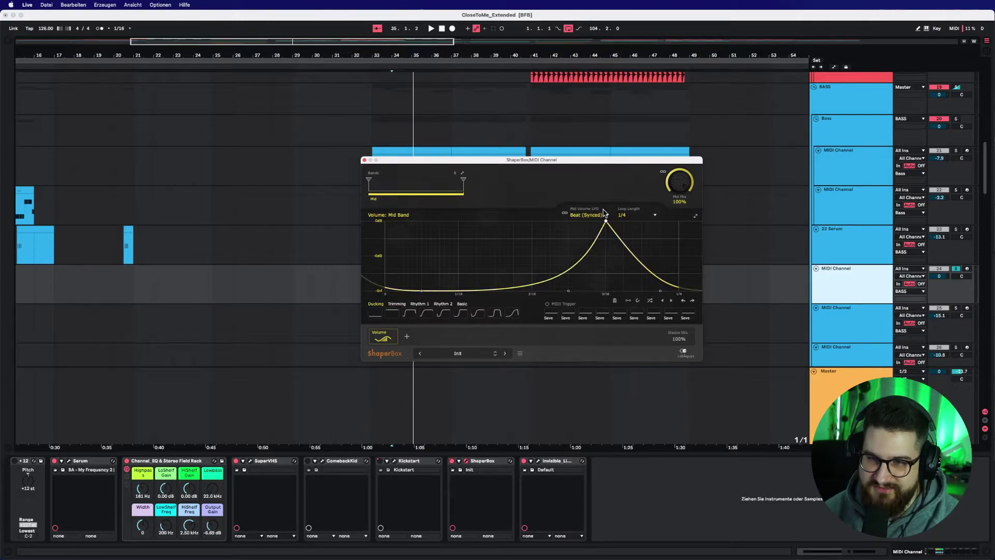
drag(679, 182, 679, 204)
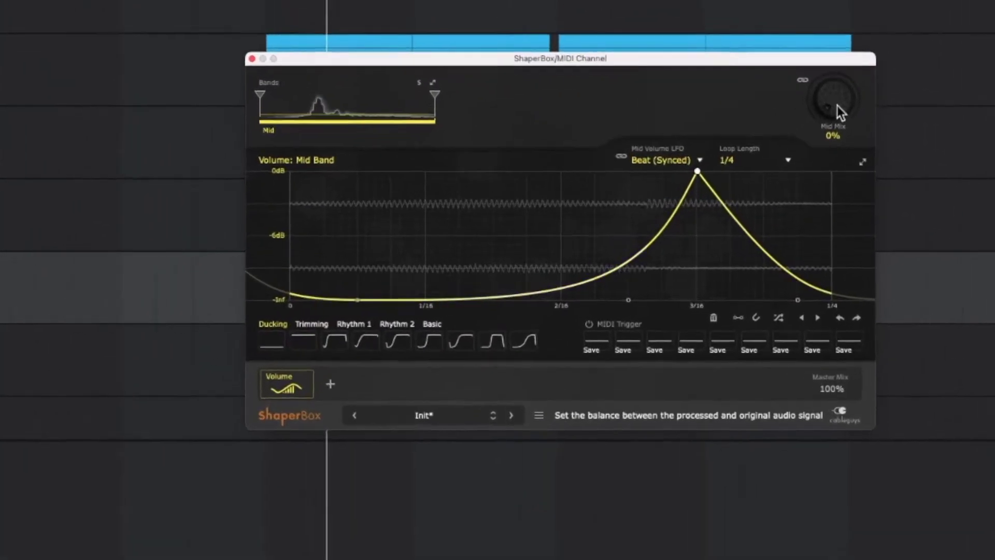
double_click(834, 107)
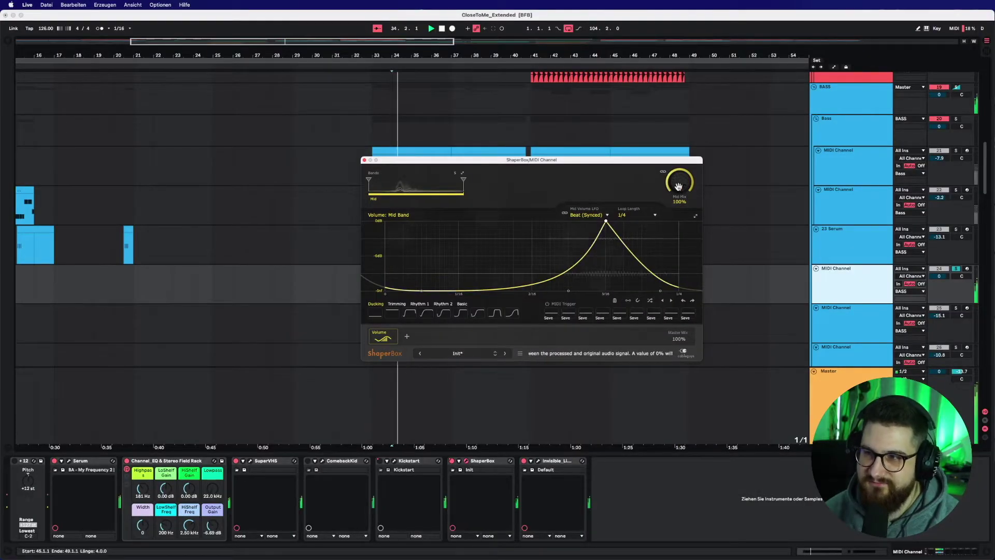
click(364, 160)
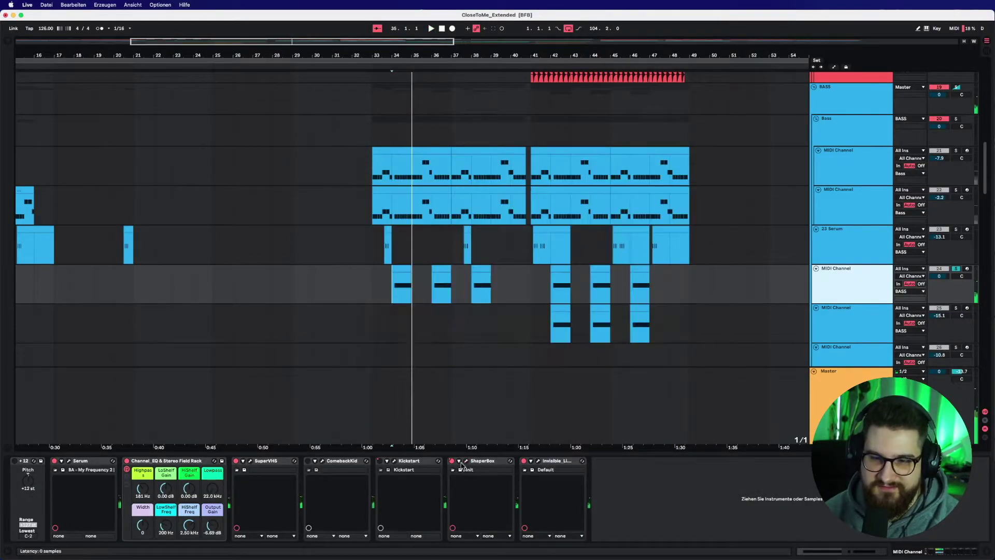
Step: Play the soloed BASS group from bar 33 to hear all bass layers together
key(space)
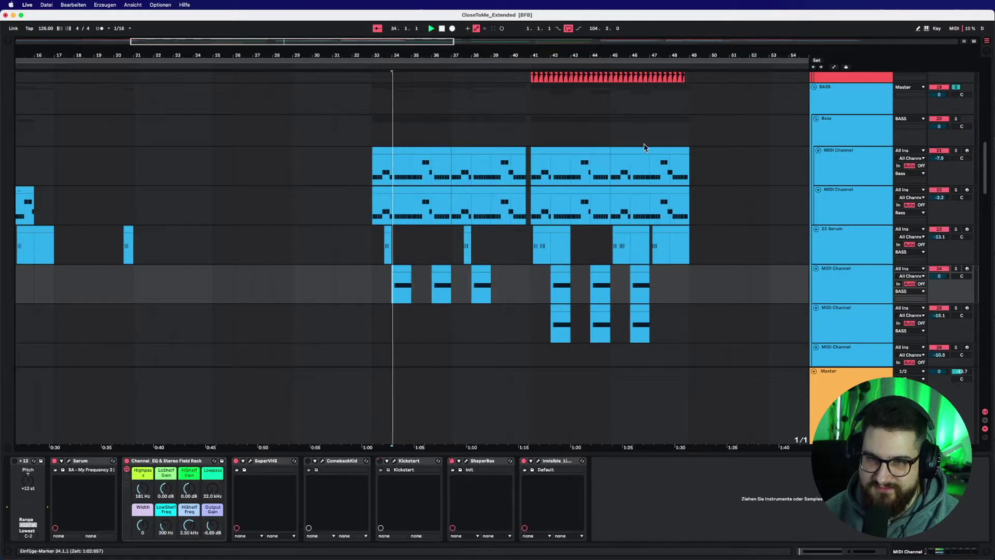
click(374, 242)
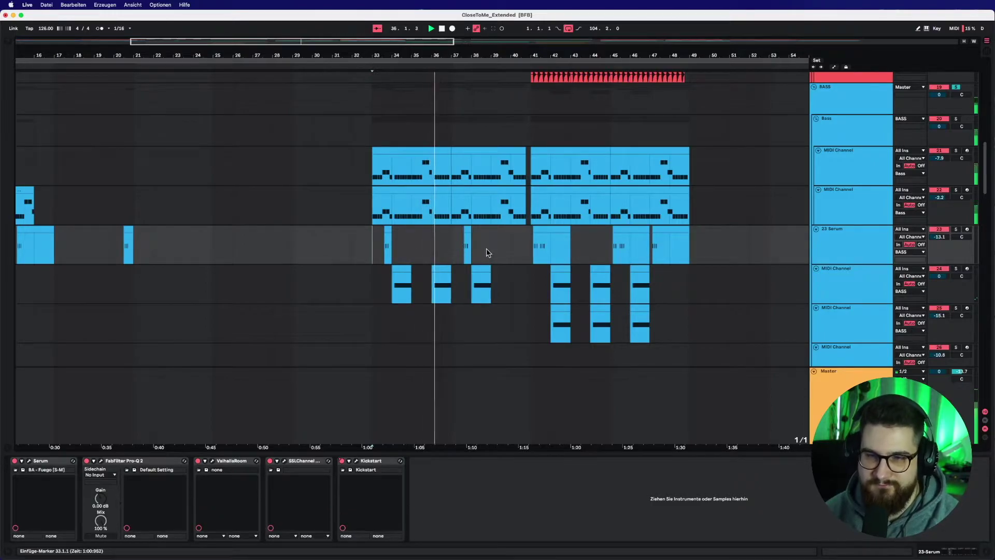
Step: Unfold the SUB group, solo its MIDI Channel and set the playback start to bar 33
scroll(513, 269, down, 5)
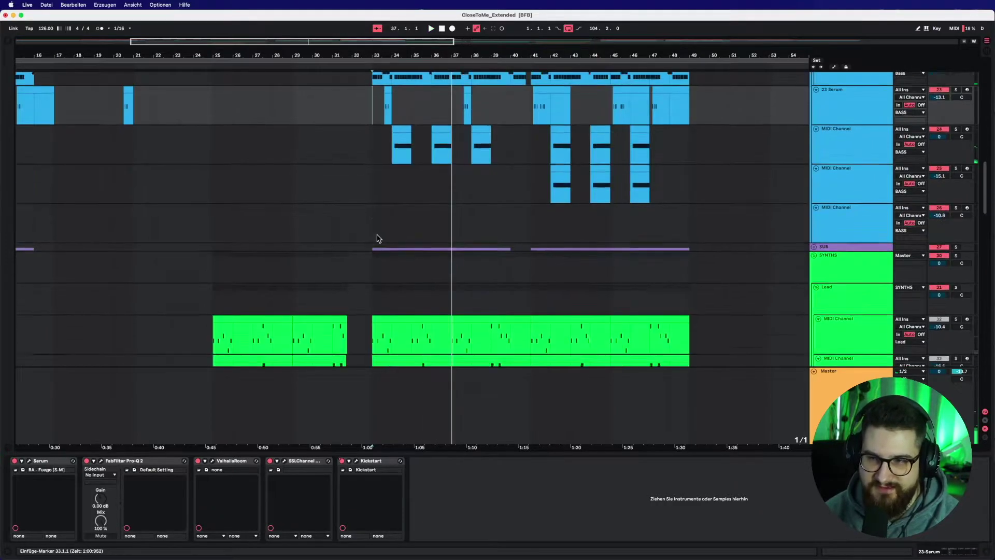
click(813, 236)
click(814, 228)
click(835, 228)
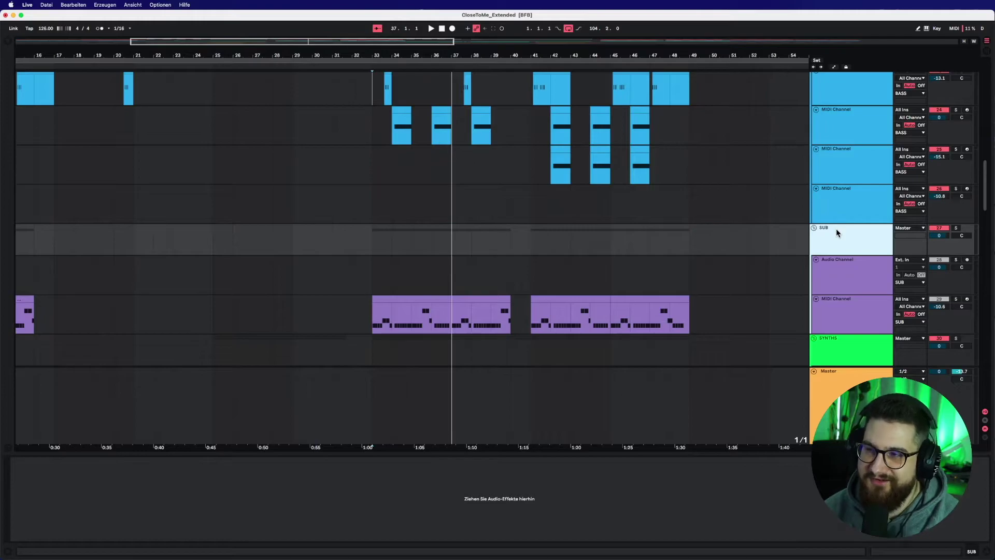
scroll(467, 240, down, 1)
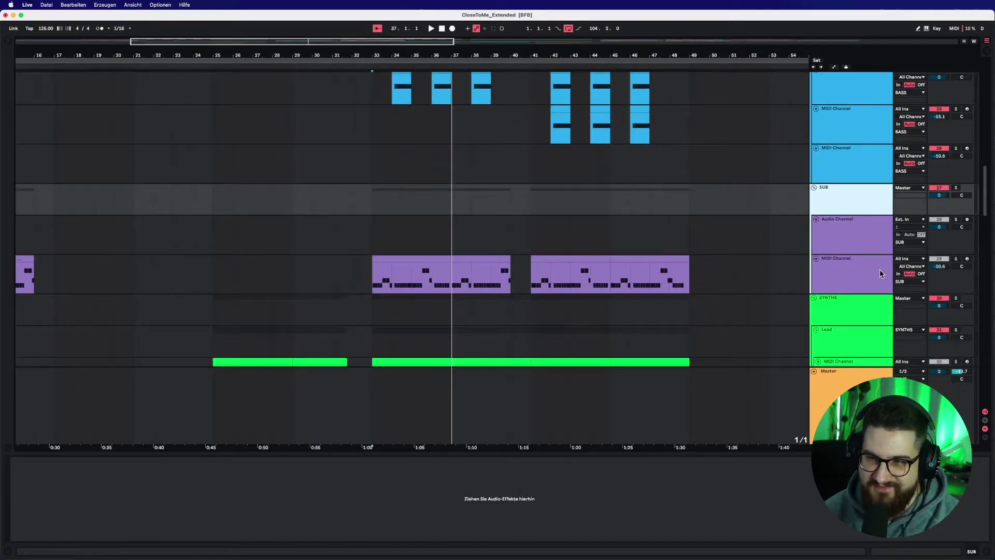
click(862, 273)
click(956, 259)
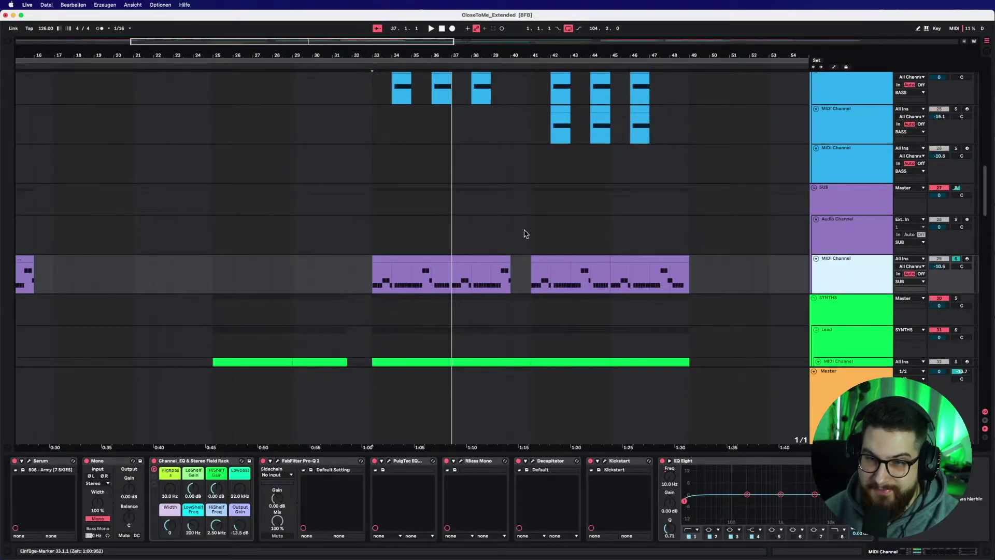
click(371, 270)
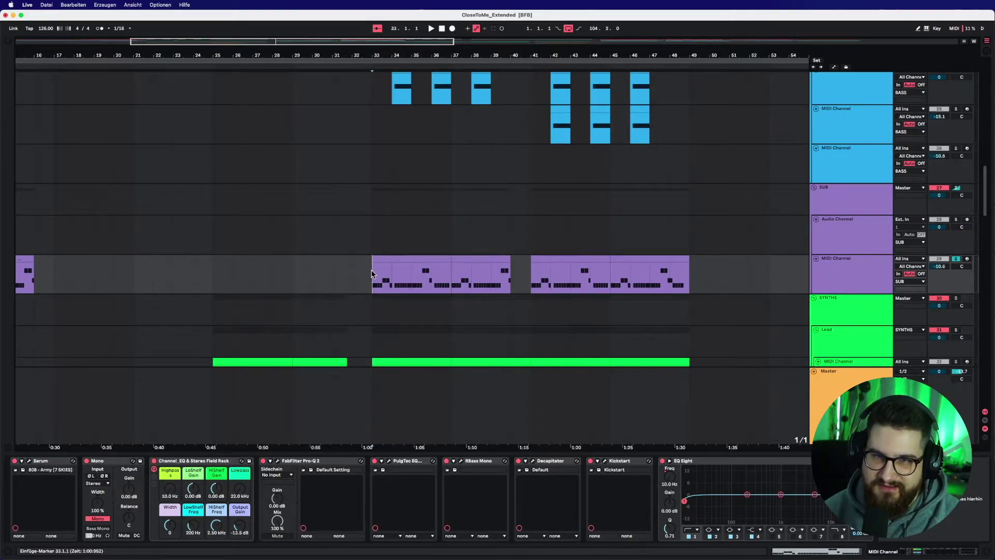
Step: Inspect the PuigTec EQ, Decapitator and RBass settings in the sub's device chain, closing each plug-in again
click(840, 271)
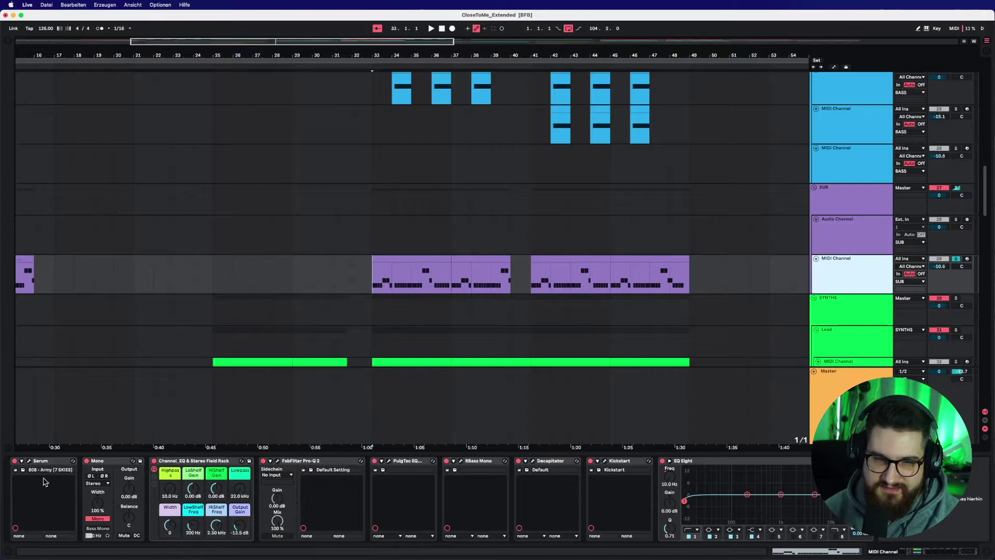
click(388, 460)
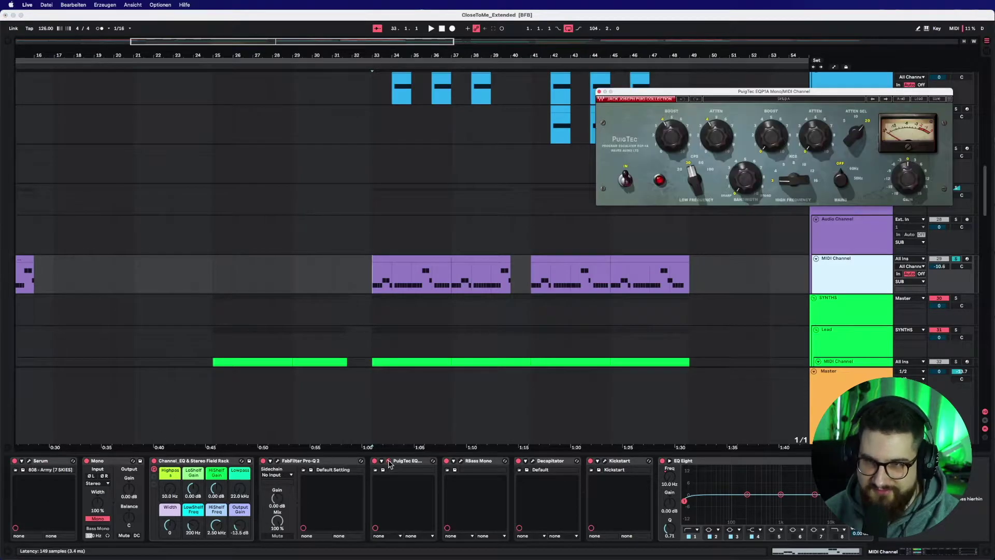
click(390, 462)
click(532, 461)
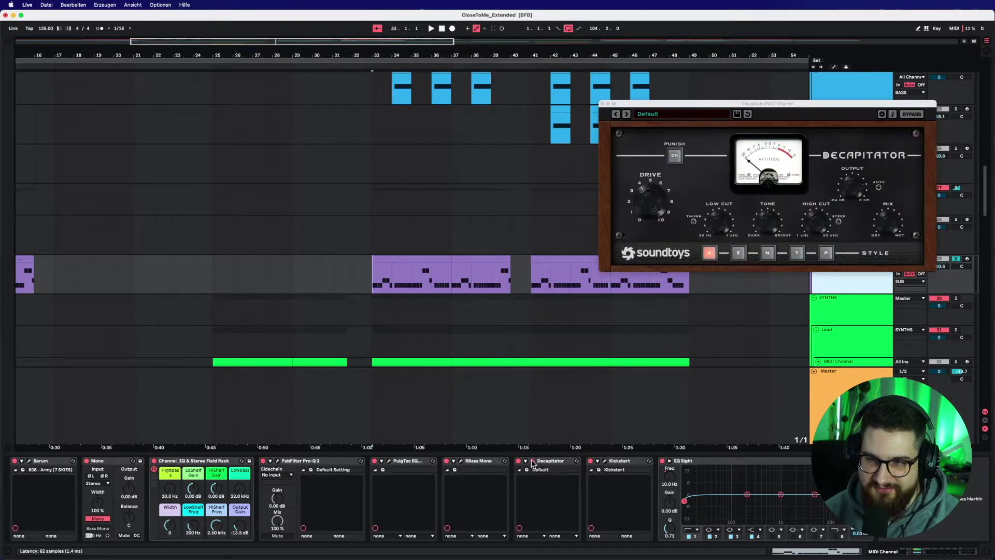
click(460, 460)
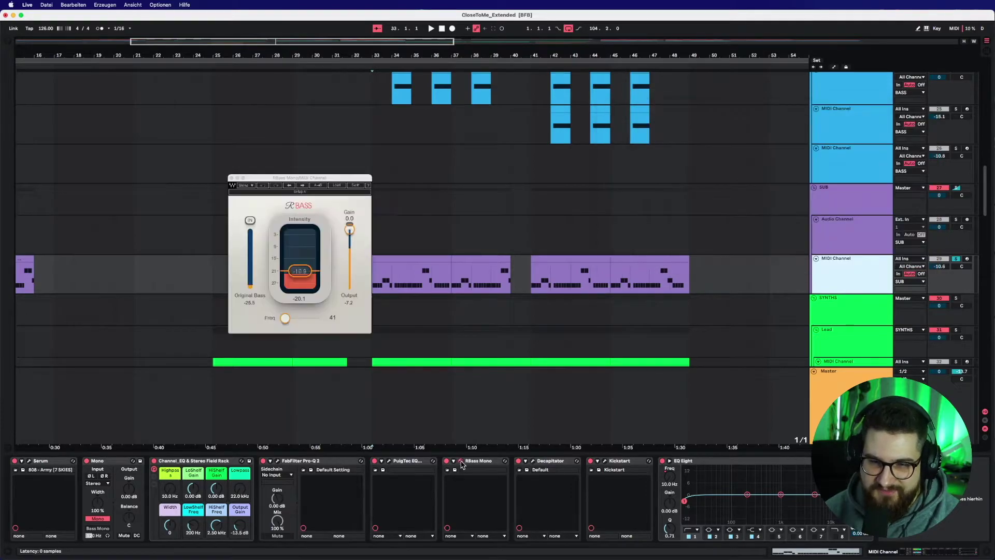
click(461, 460)
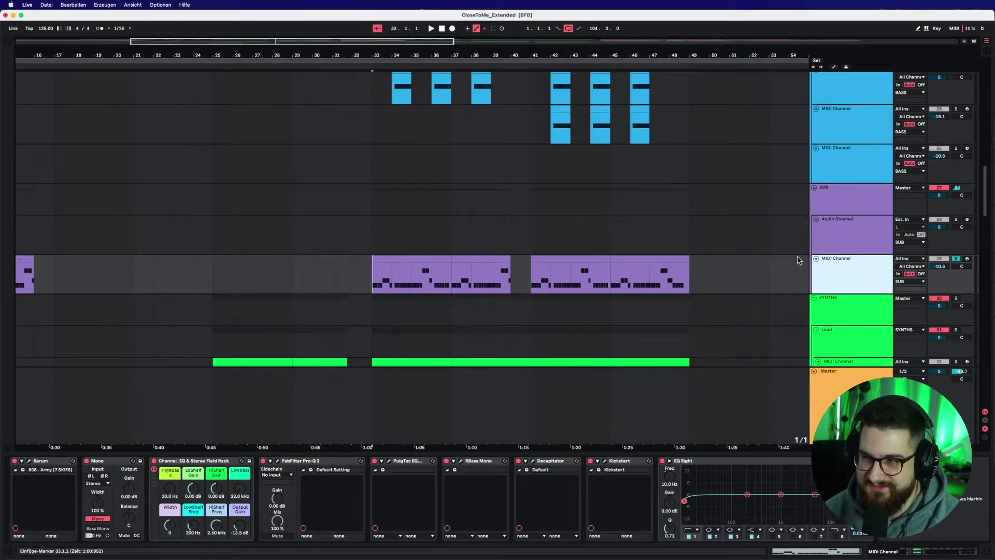
Step: Play the sub from bar 33 while toggling Decapitator, and replay it with the BASS group added to the solo
key(space)
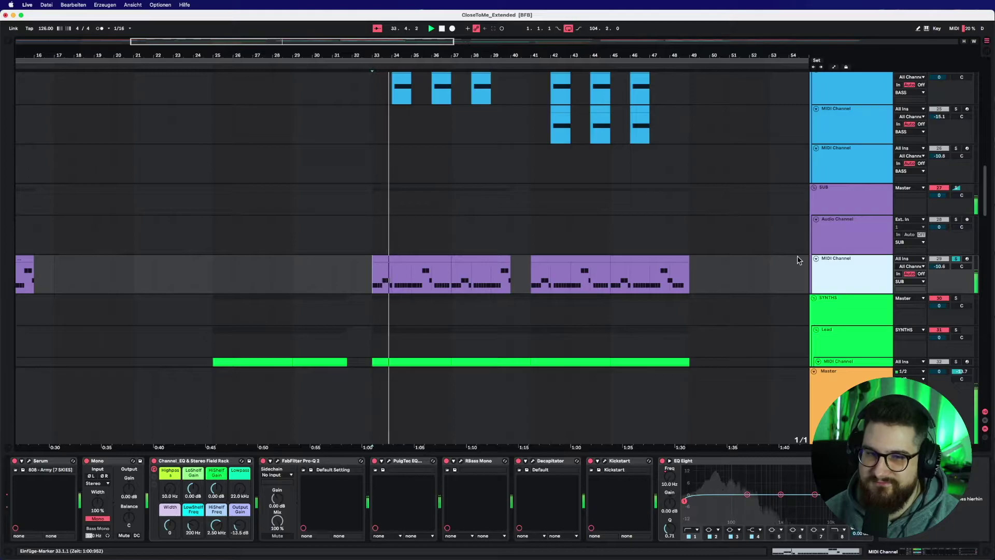
click(517, 464)
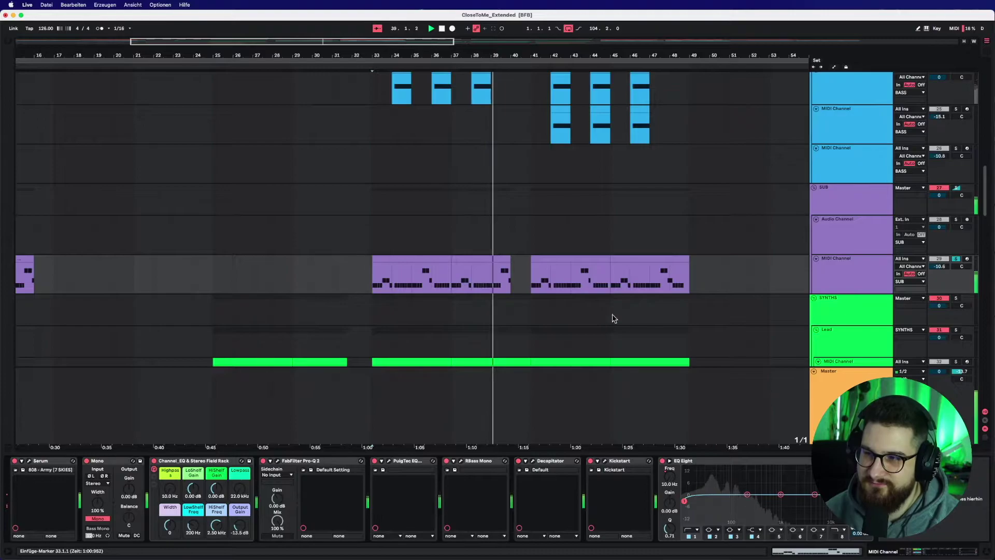
scroll(666, 266, up, 3)
scroll(636, 210, down, 3)
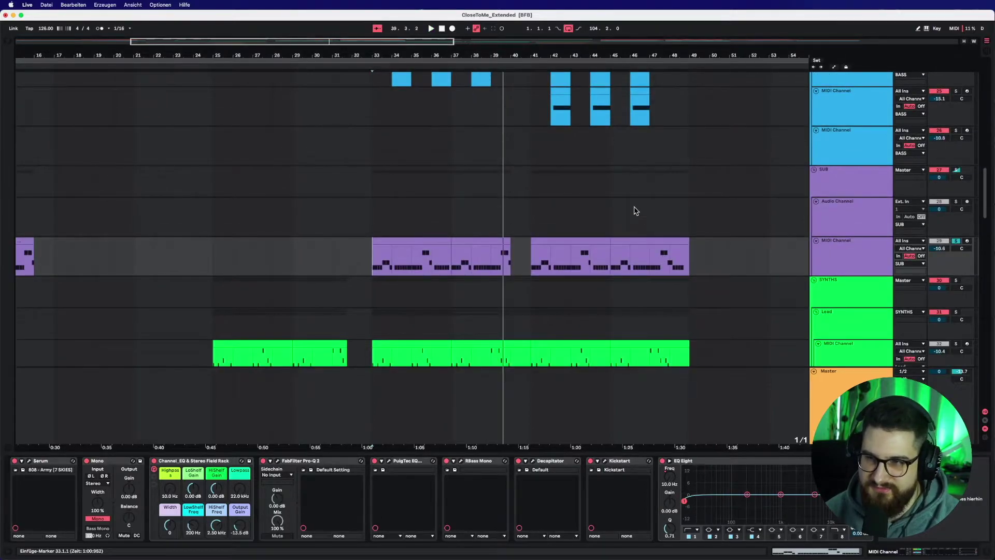
key(space)
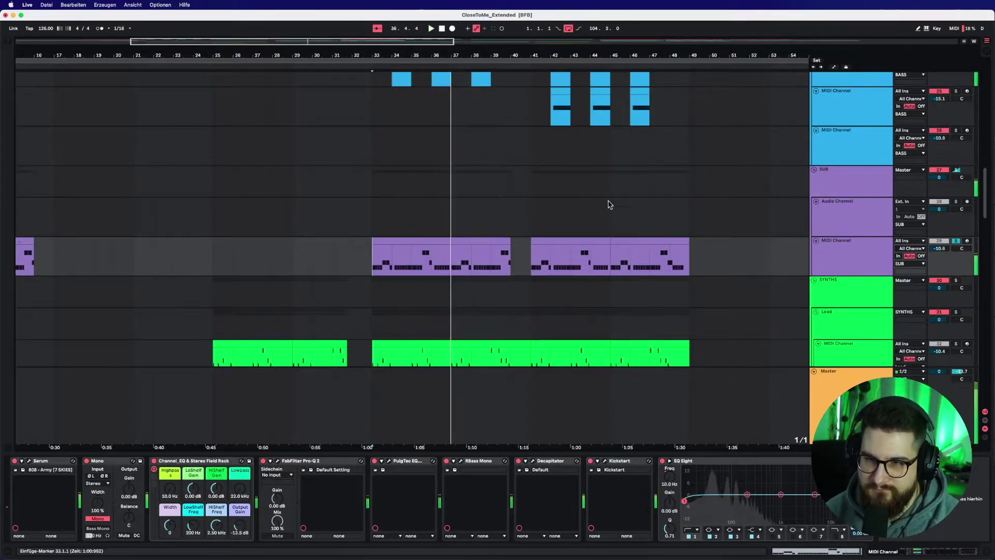
Step: Solo the upper MIDI Channel in the SYNTHS Lead group and play its line from bar 33
scroll(396, 216, down, 5)
click(373, 194)
key(Down)
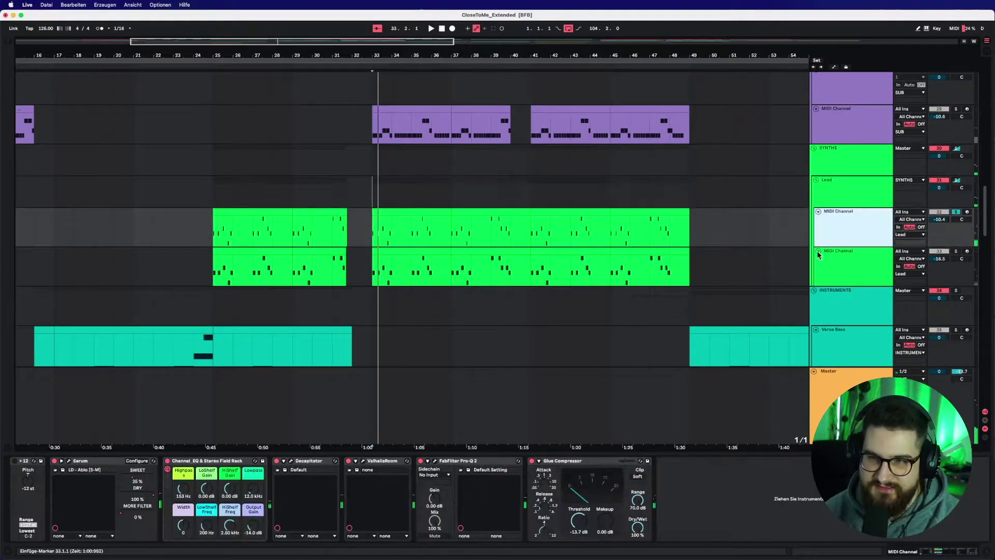
click(840, 267)
click(848, 240)
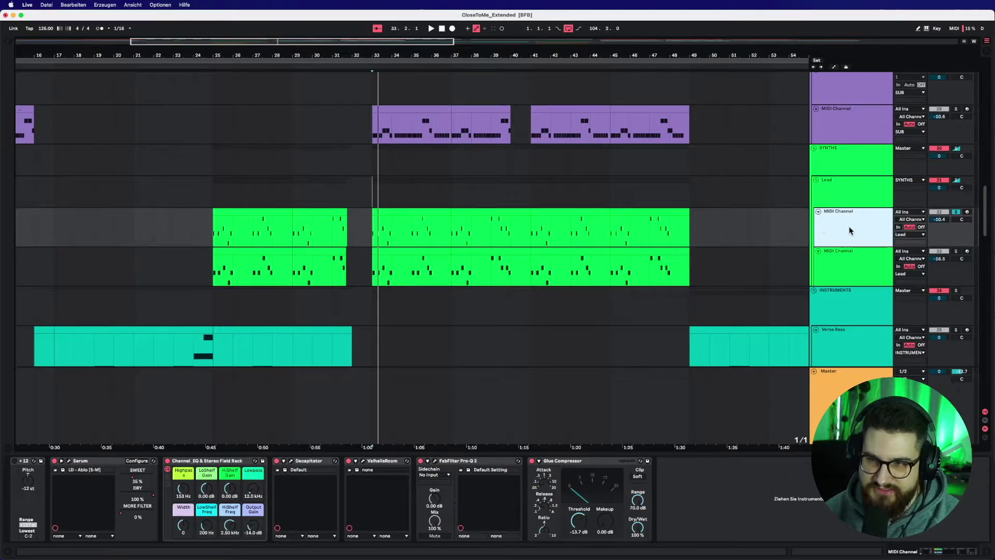
key(space)
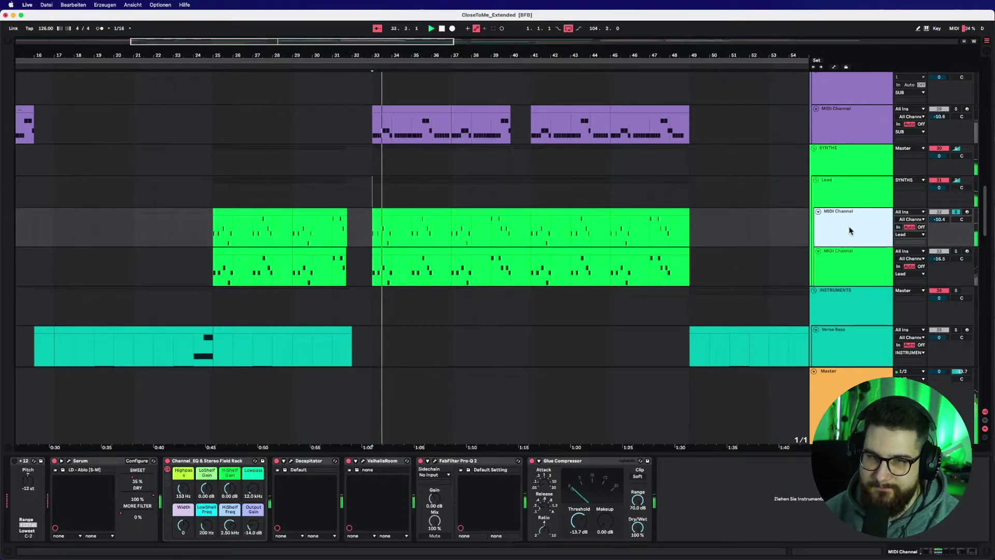
Step: Show automation on the upper lead channel, choose ValhallaRoom's mix envelope and play the enlarged passage from bar 33
key(a)
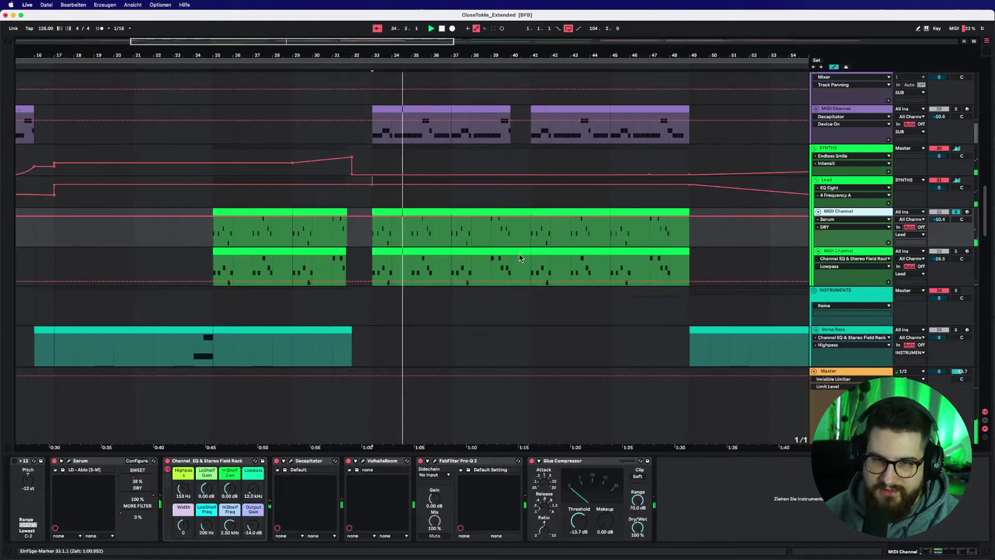
click(840, 220)
click(834, 280)
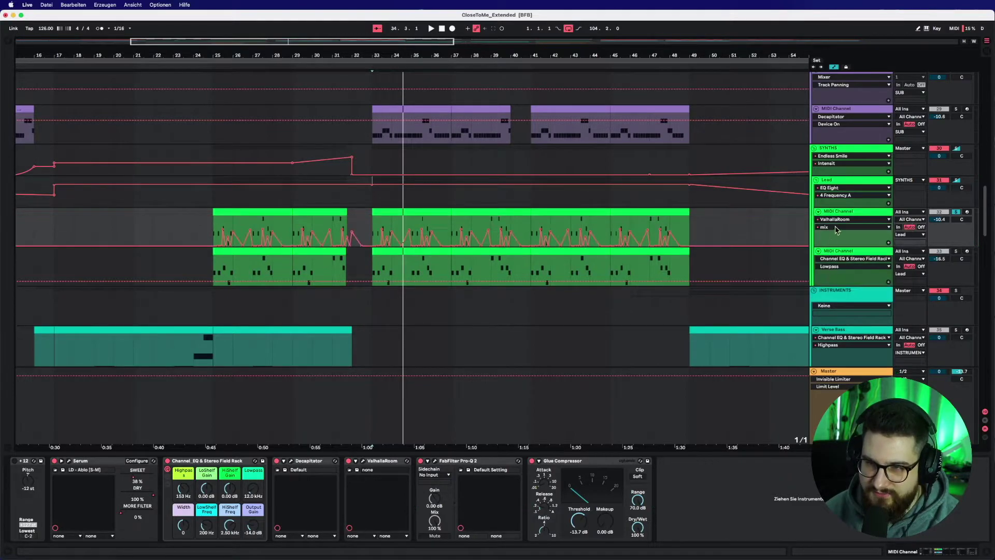
key(plus)
key(plus)
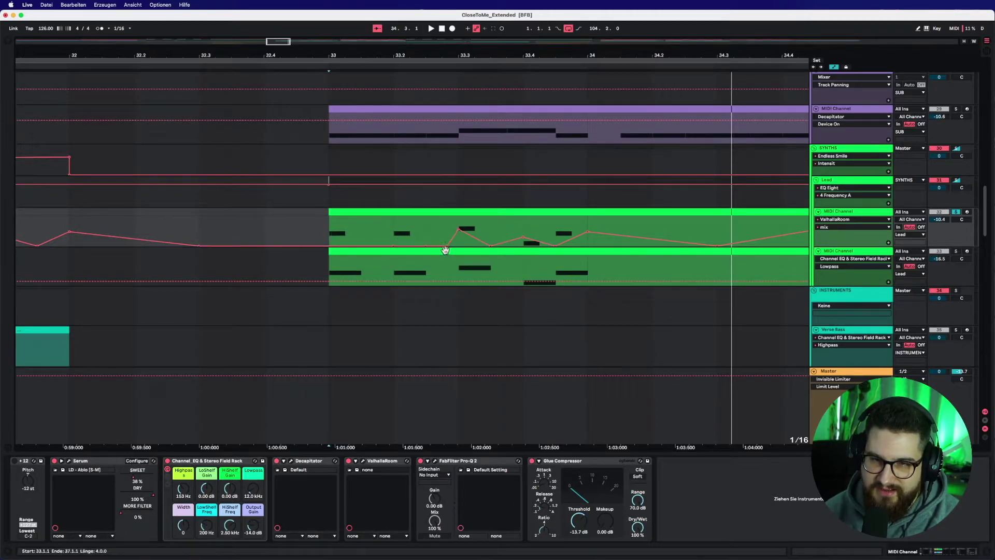
key(space)
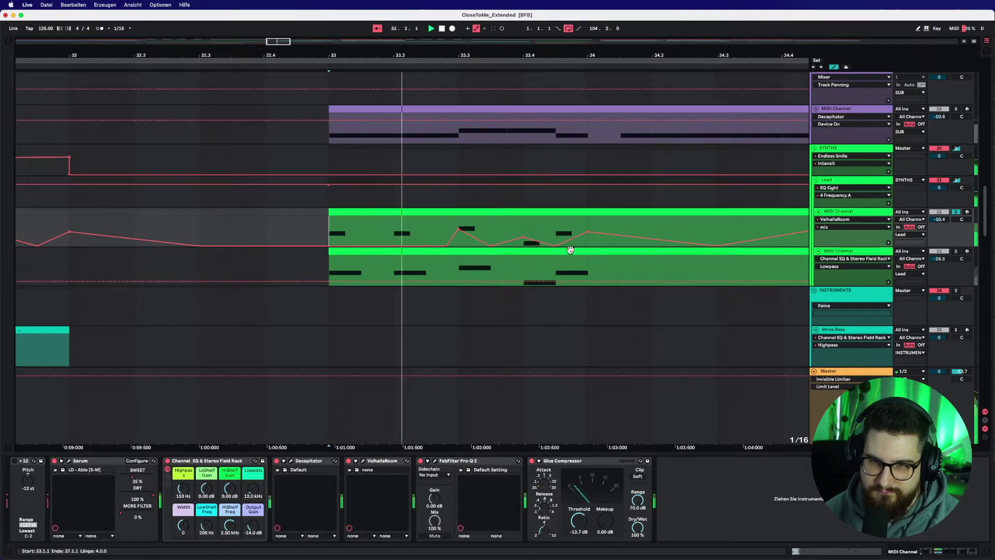
Step: View the lead's Serum SWEET automation, switch back to ValhallaRoom's mix envelope and replay from bar 33
click(844, 220)
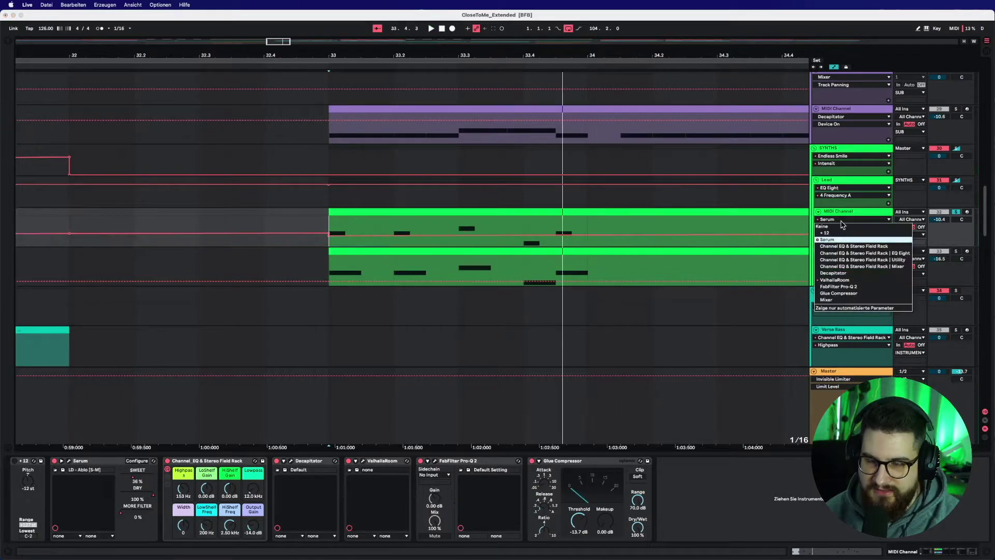
click(835, 212)
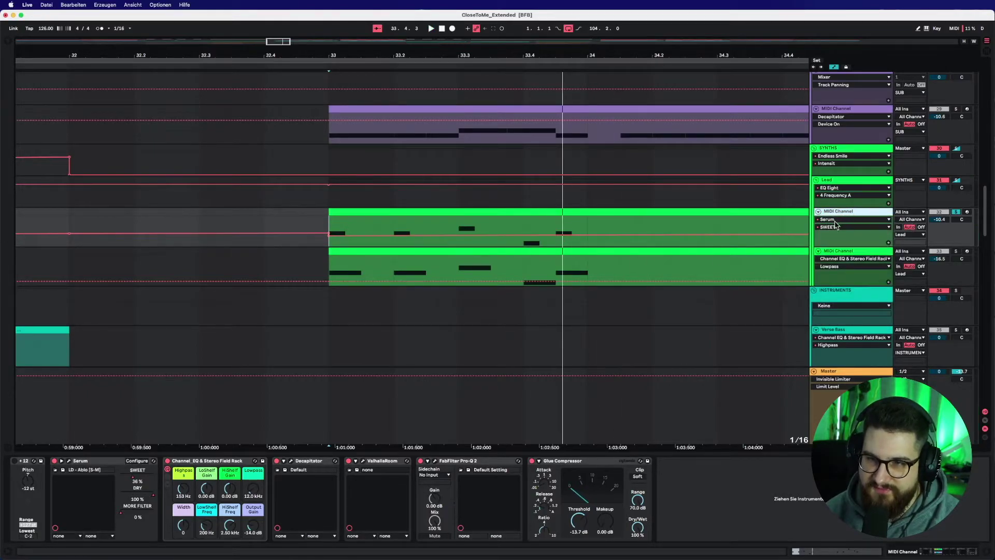
click(834, 221)
click(833, 283)
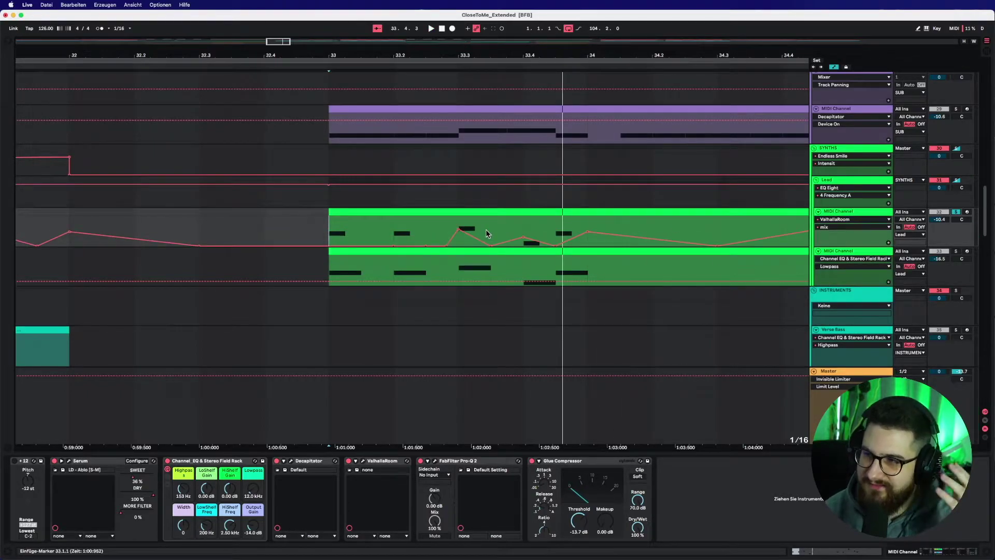
key(space)
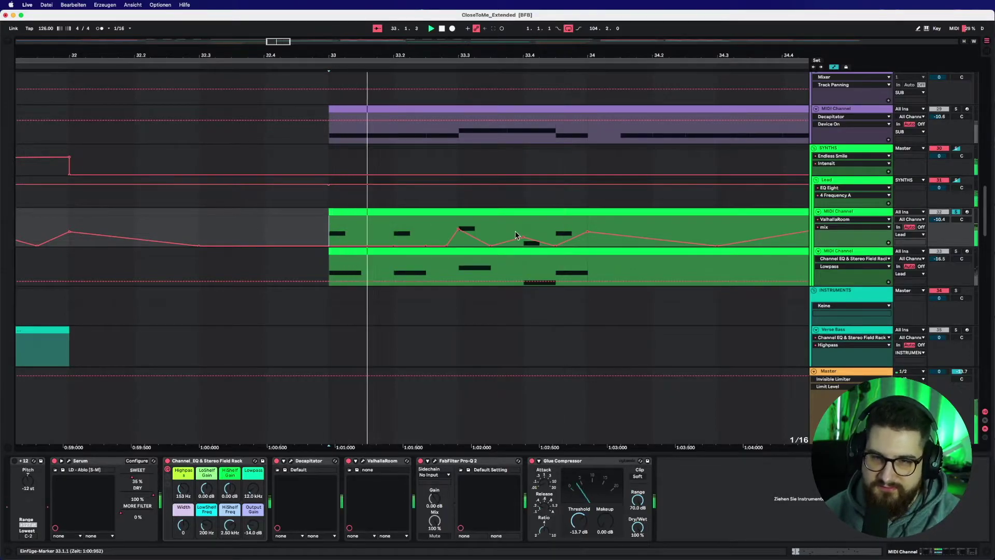
Step: Solo the lower Lead MIDI Channel and play it alone and layered with the upper lead channel
drag(548, 55, 704, 180)
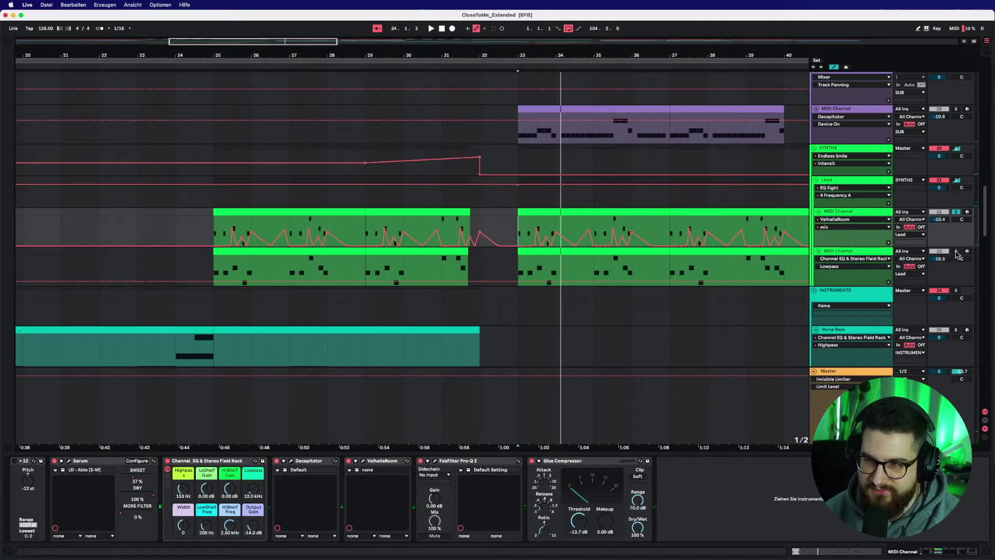
click(865, 253)
key(space)
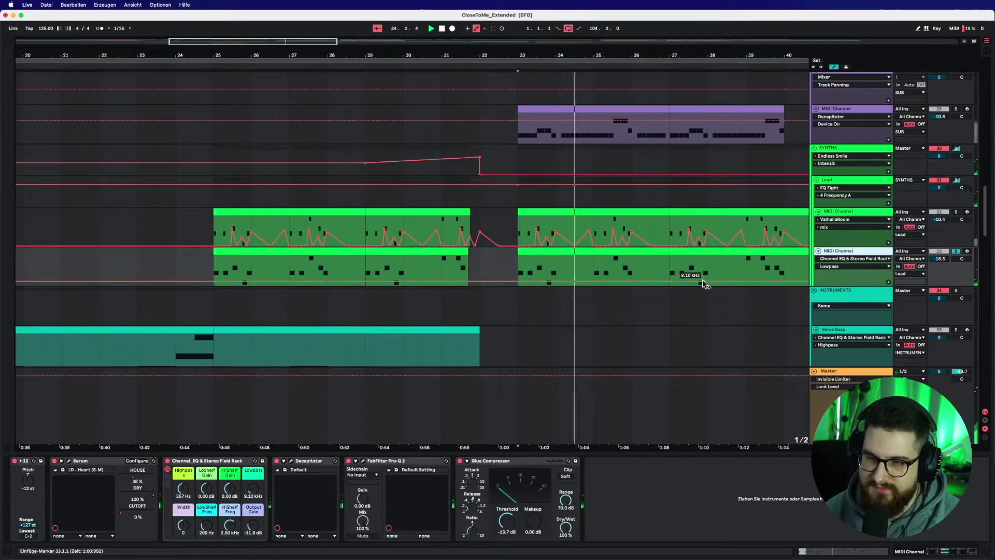
mouse_move(785, 235)
click(740, 54)
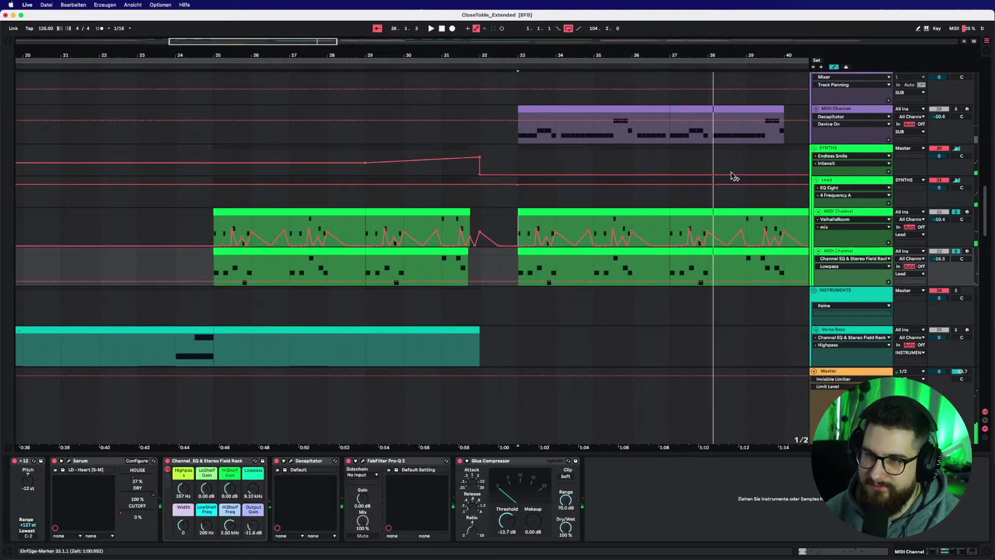
Step: Solo the Drop Vocals track, play it from bar 41 and open its Manipulator plug-in
scroll(650, 205, down, 15)
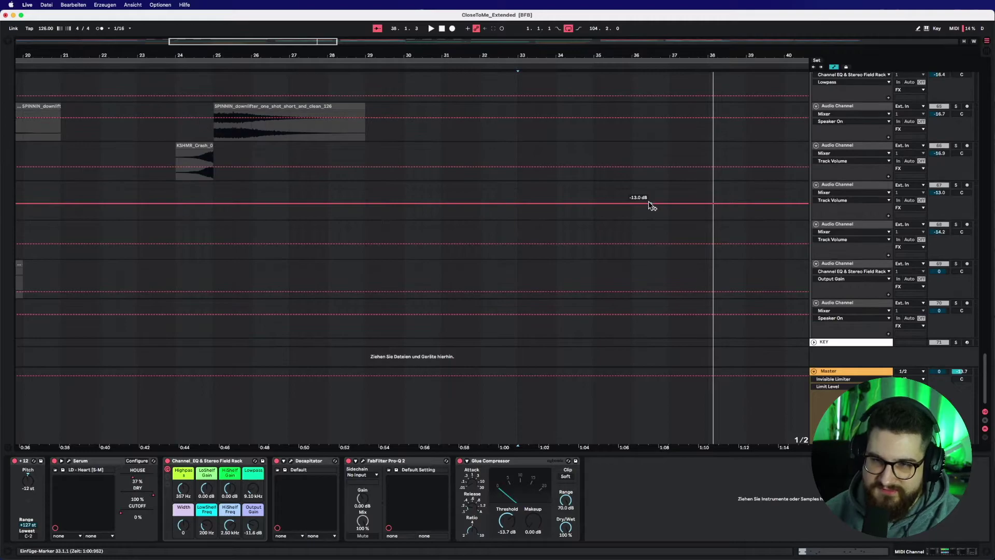
scroll(650, 205, up, 15)
key(minus)
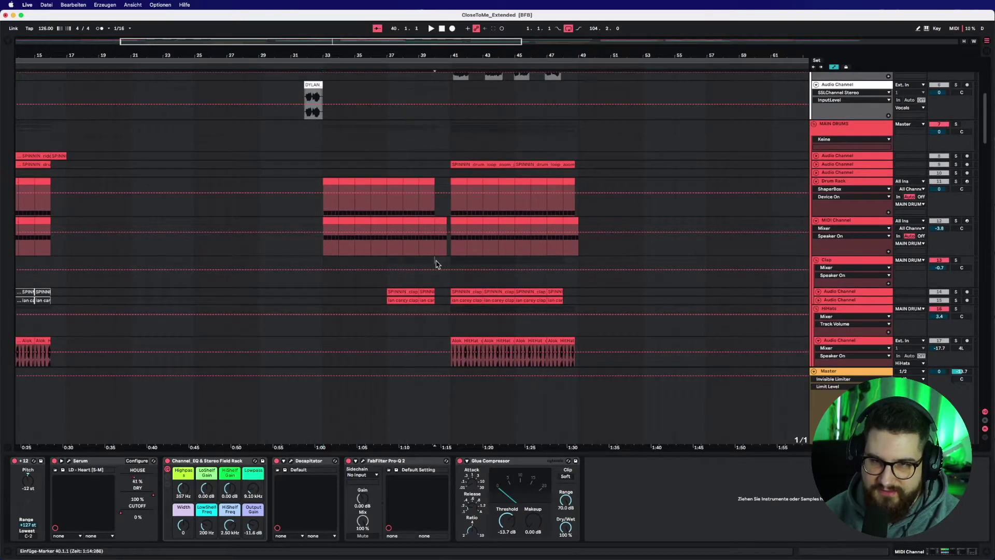
click(436, 264)
scroll(438, 265, up, 2)
scroll(472, 216, up, 4)
click(453, 290)
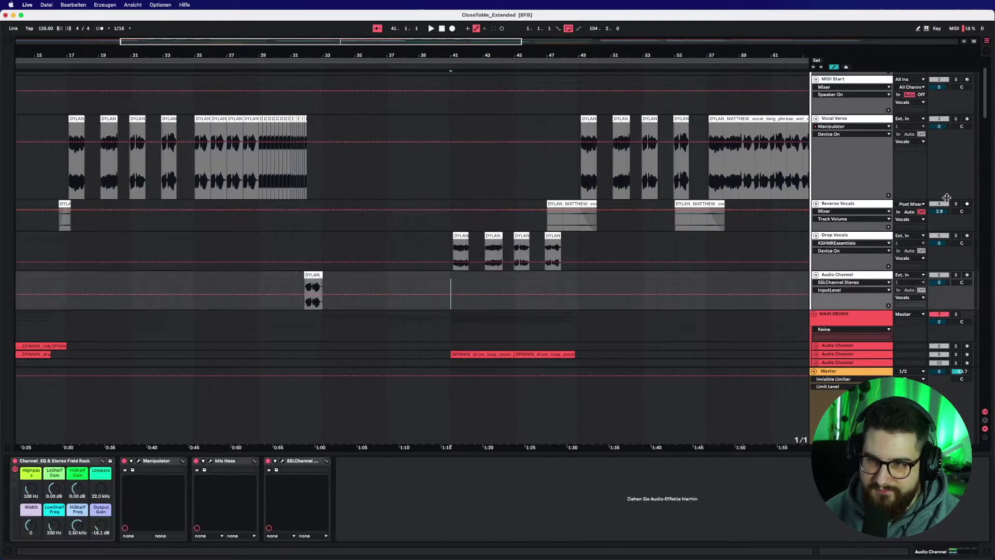
click(865, 236)
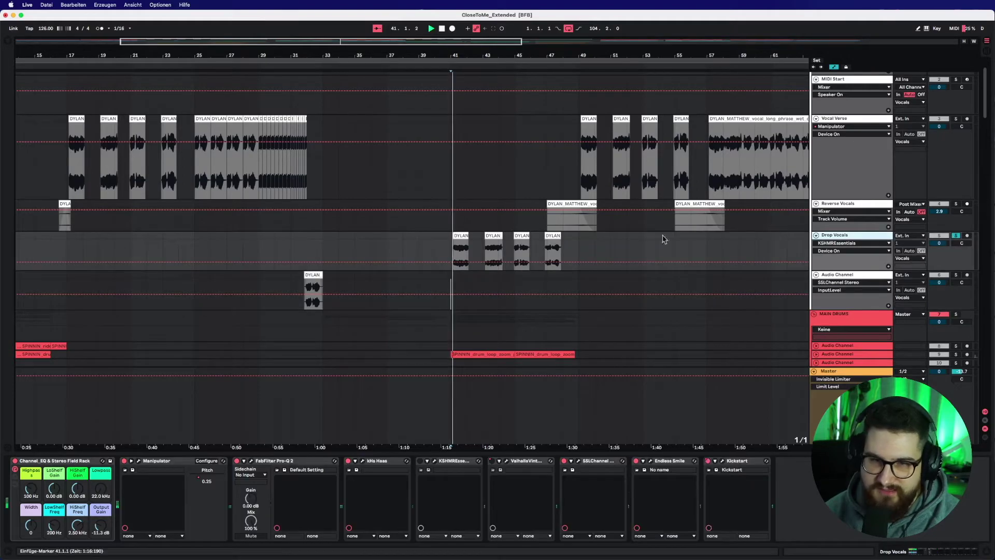
click(139, 461)
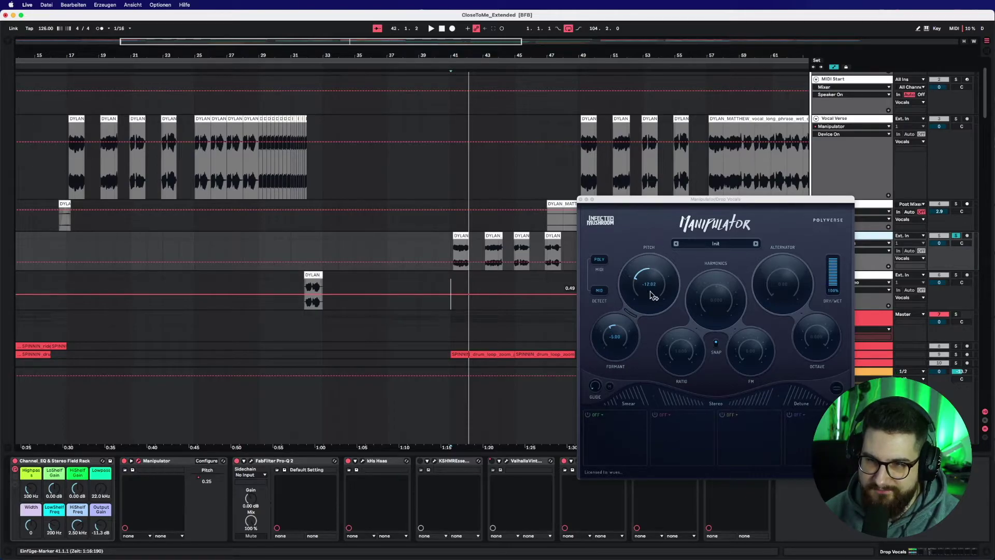
Step: Close the Manipulator window and compare the soloed Vocal Verse from bar 17 with the soloed Drop Vocals from bar 41
click(582, 199)
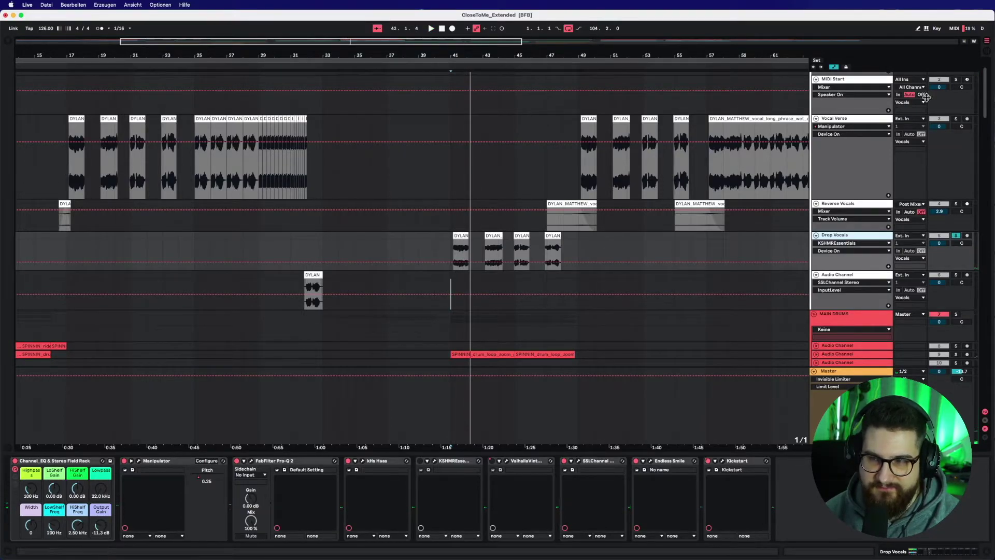
click(956, 119)
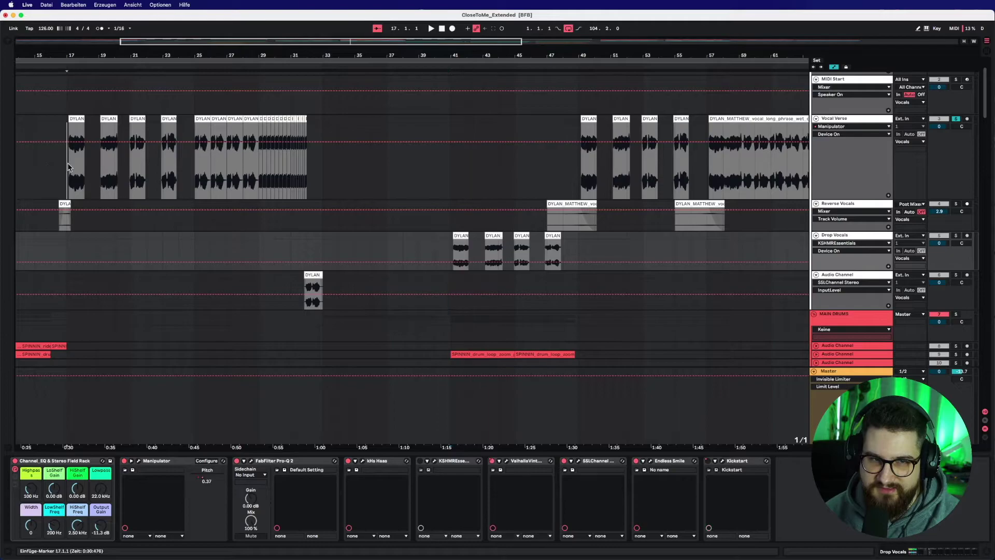
click(69, 167)
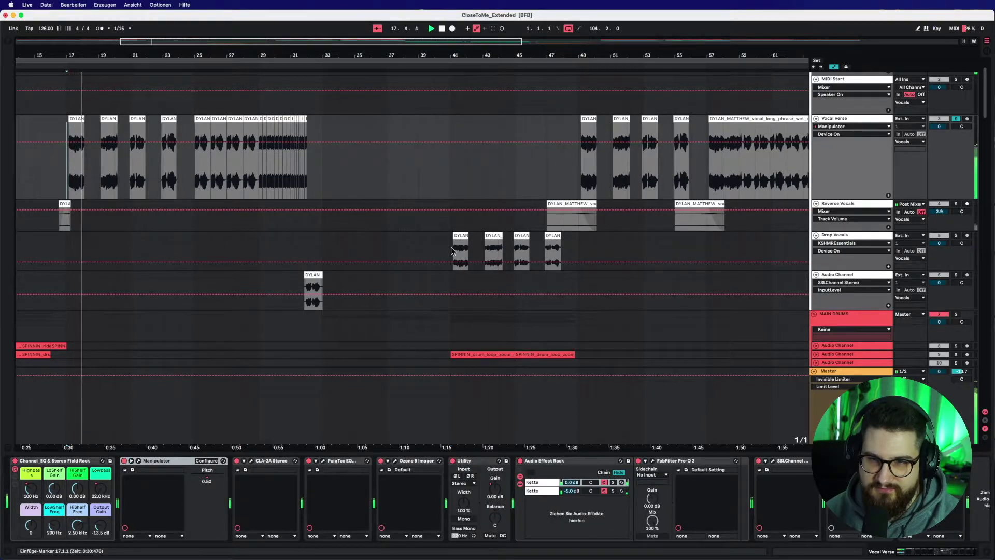
click(451, 251)
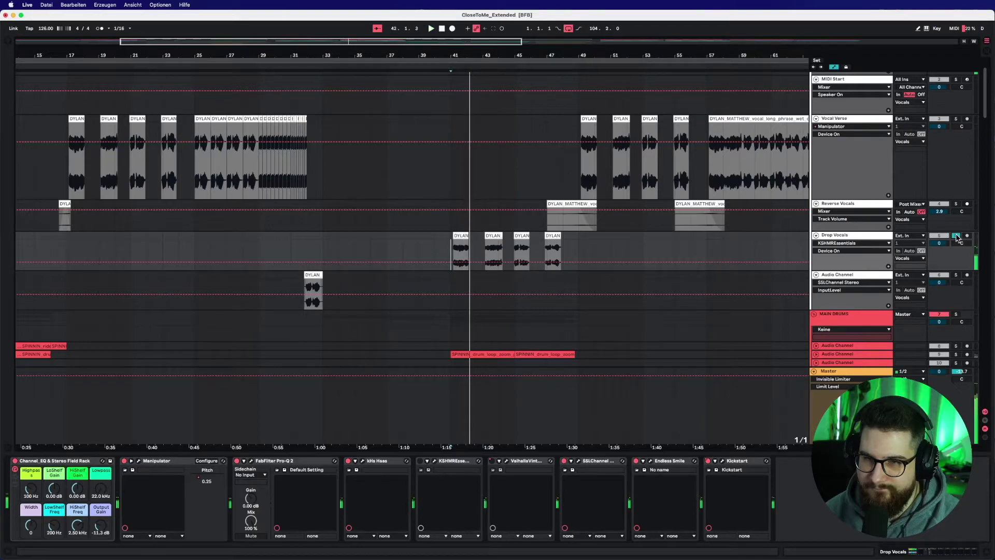
key(space)
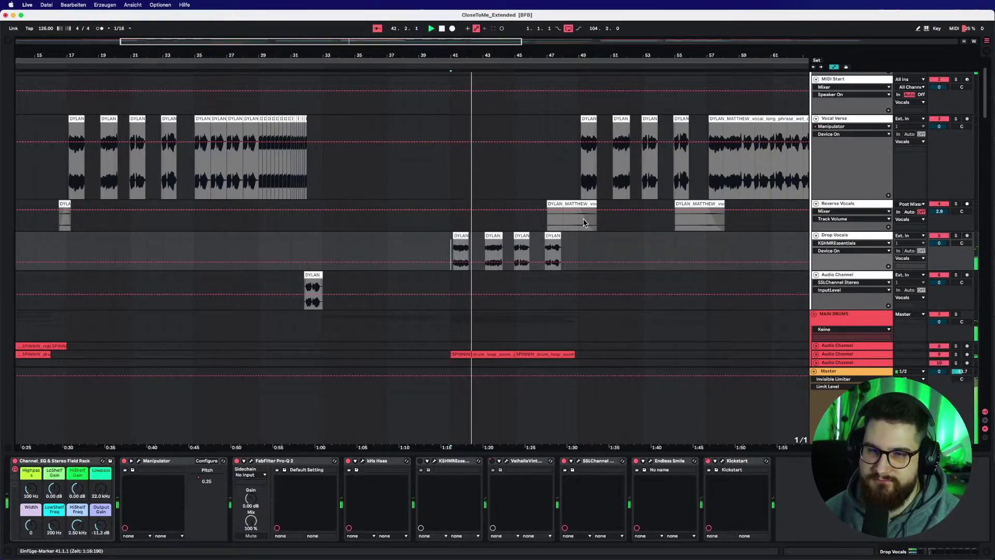
Step: Play the soloed MAIN DRUMS group from bar 41, and expand and solo its drum loop channel
scroll(585, 223, down, 4)
scroll(957, 141, down, 3)
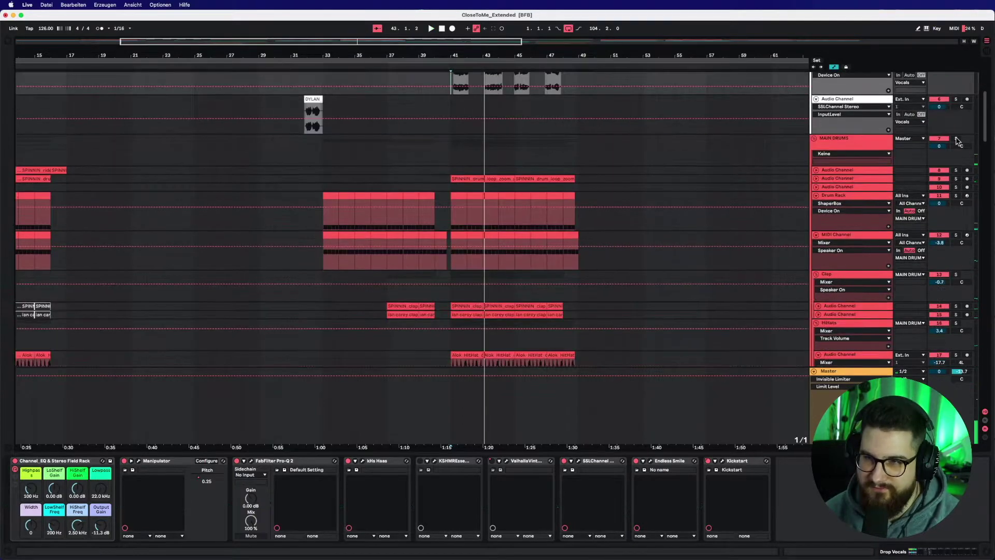
click(815, 171)
click(816, 171)
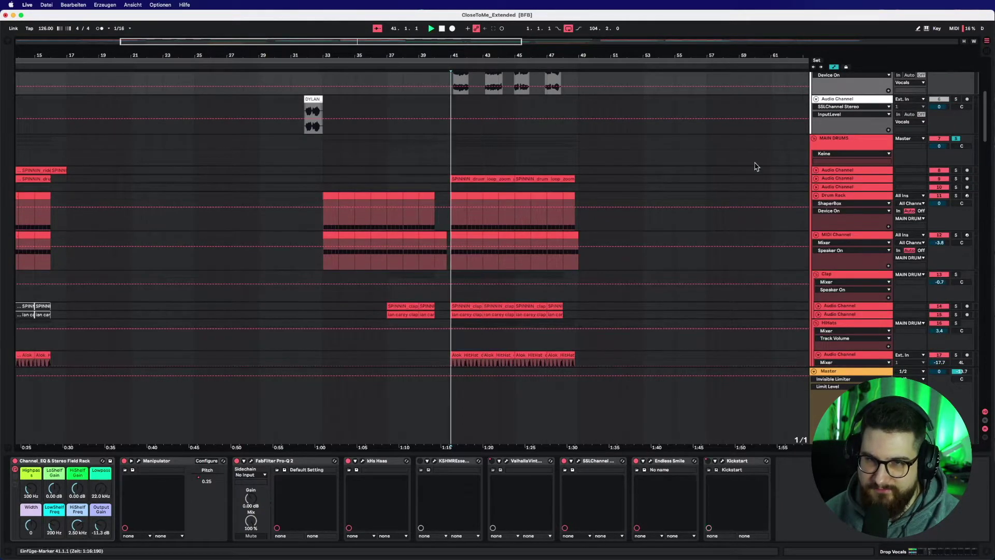
click(816, 179)
click(816, 179)
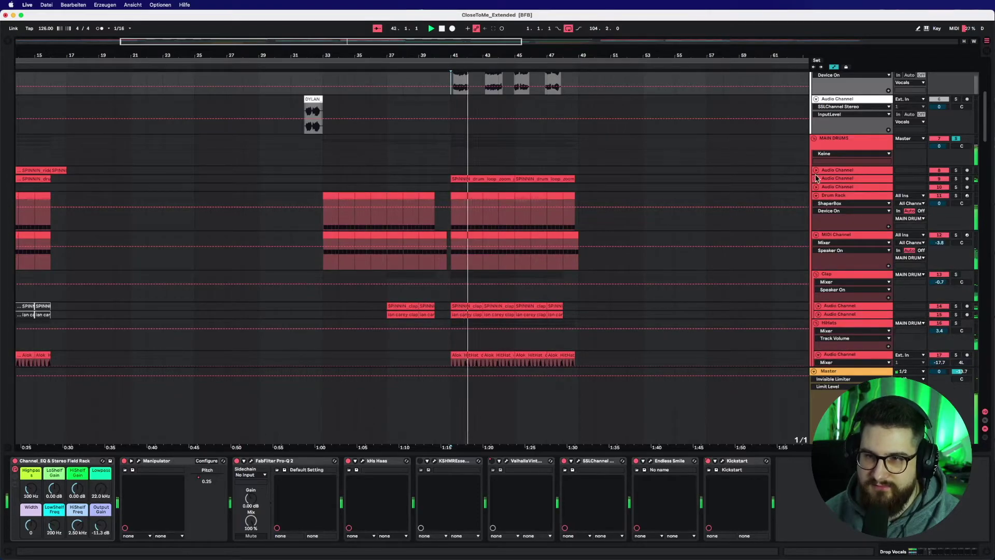
click(816, 179)
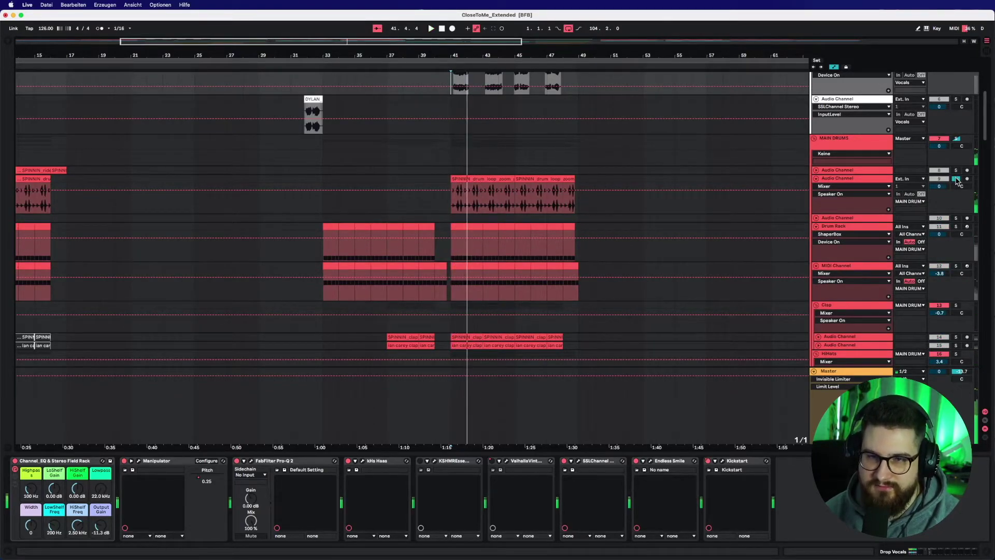
Step: Solo the HiHats group and play it from bar 41, followed by the whole MAIN DRUMS group
scroll(689, 231, down, 5)
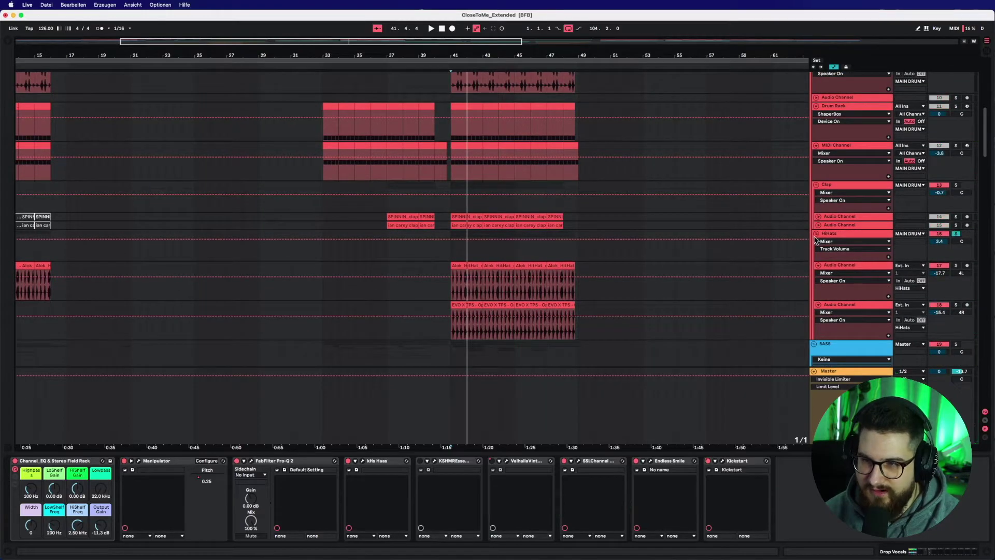
click(826, 236)
scroll(763, 253, up, 4)
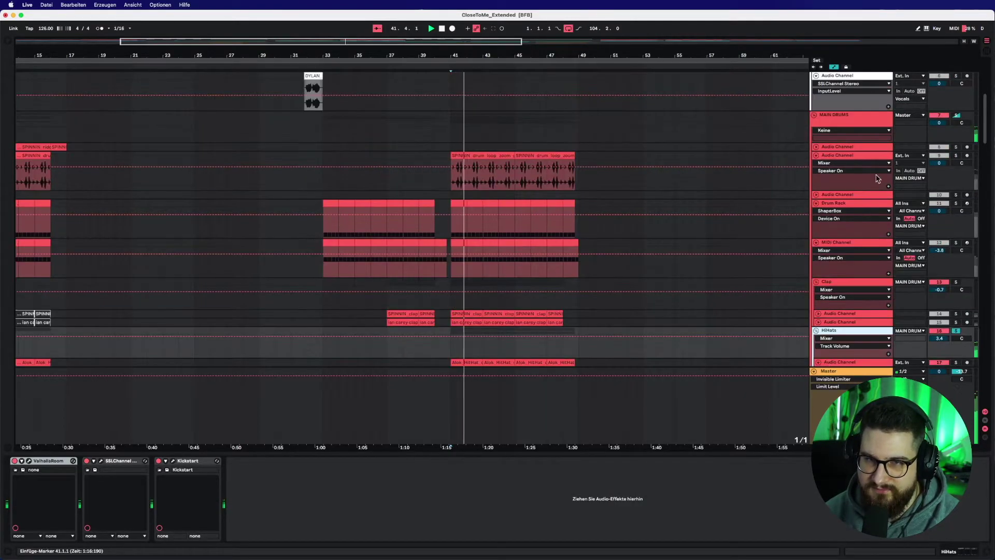
key(space)
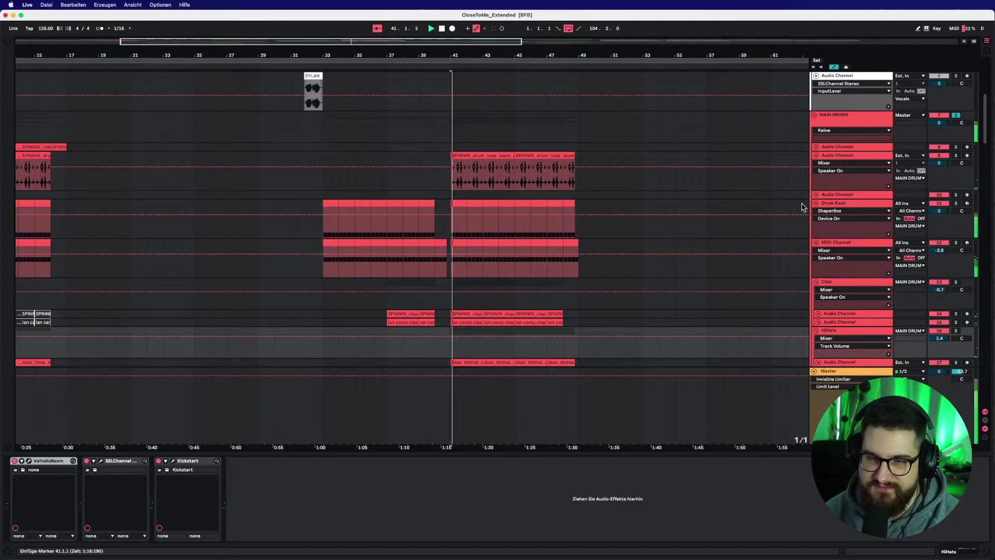
Step: Solo the lower of the two short bass MIDI channels at bar 42, and play it alone and layered with the upper one
scroll(786, 209, down, 8)
scroll(746, 208, down, 5)
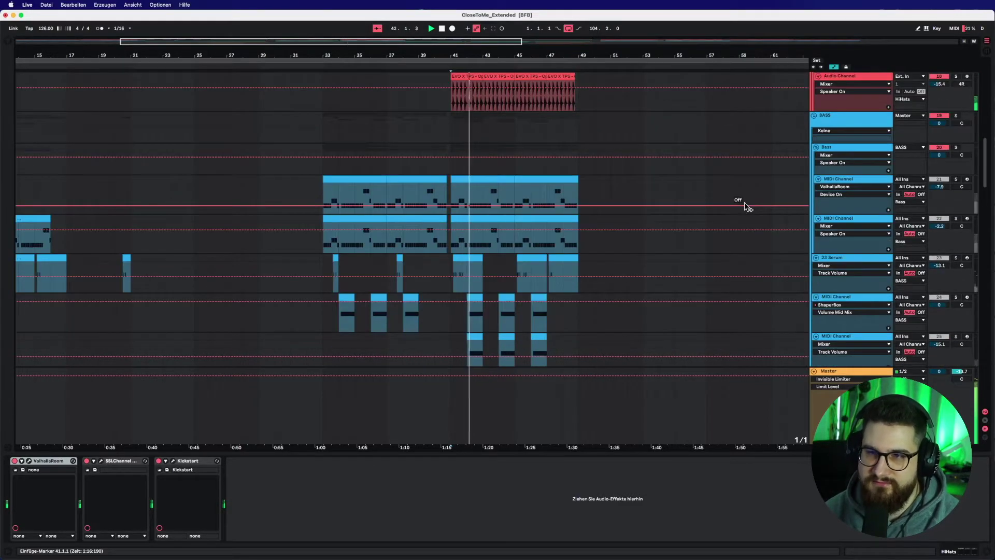
scroll(746, 206, down, 5)
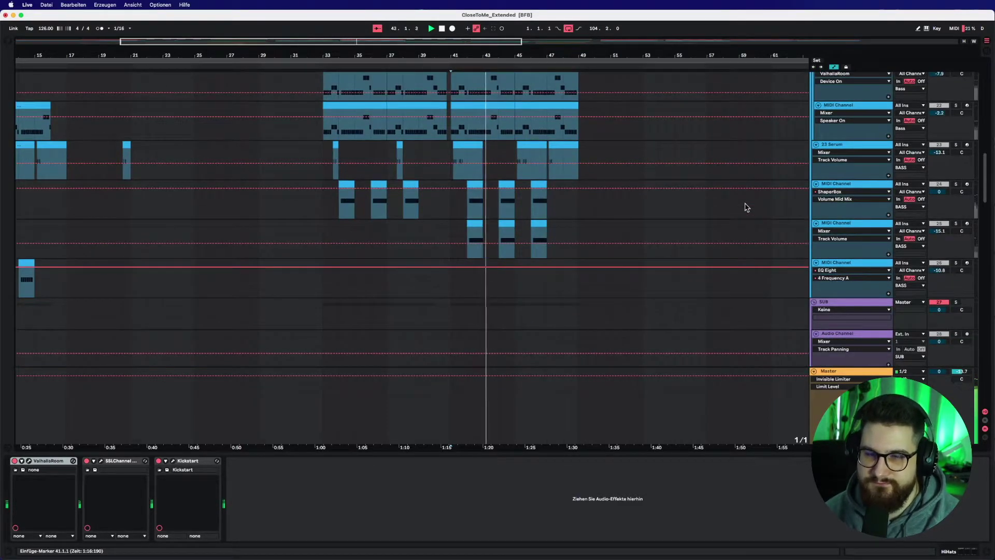
click(450, 206)
key(space)
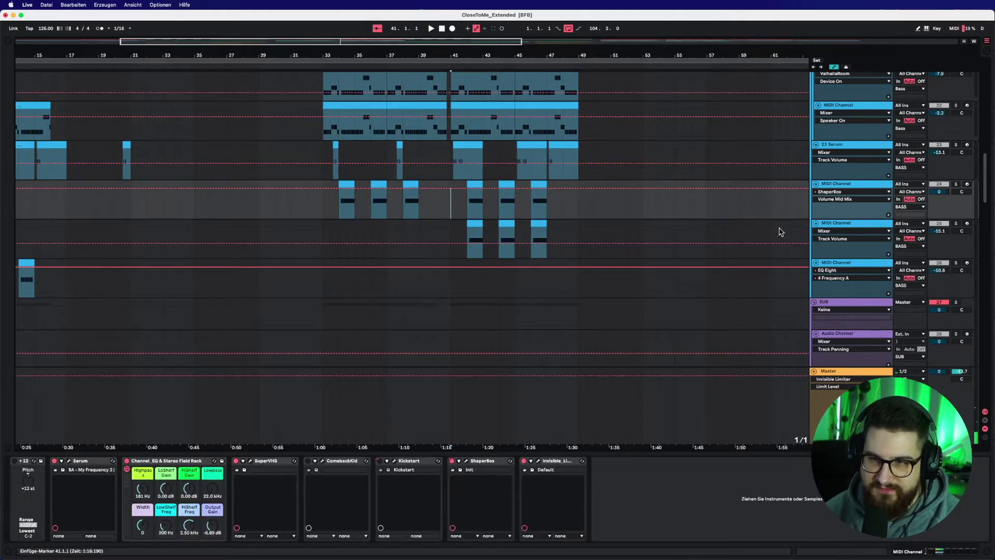
key(space)
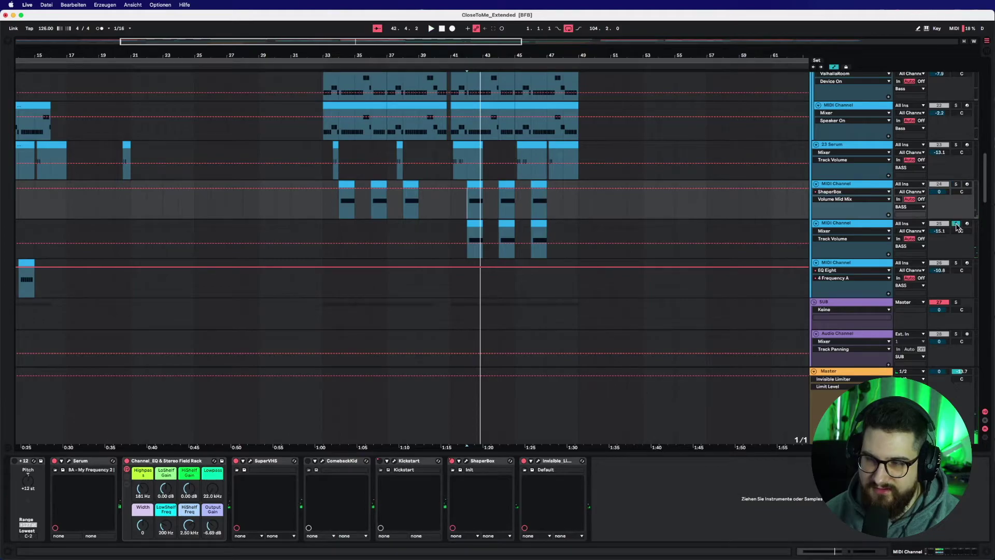
key(space)
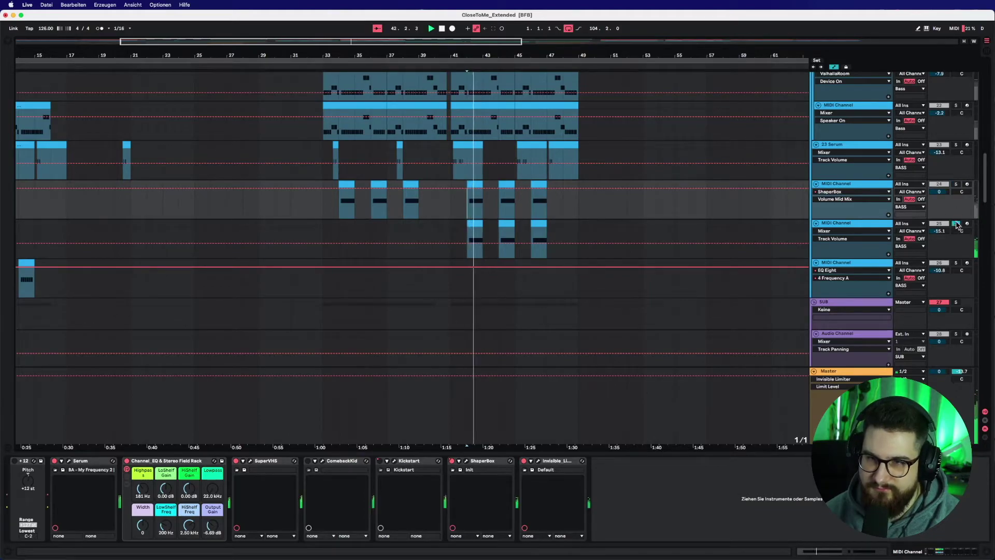
click(956, 184)
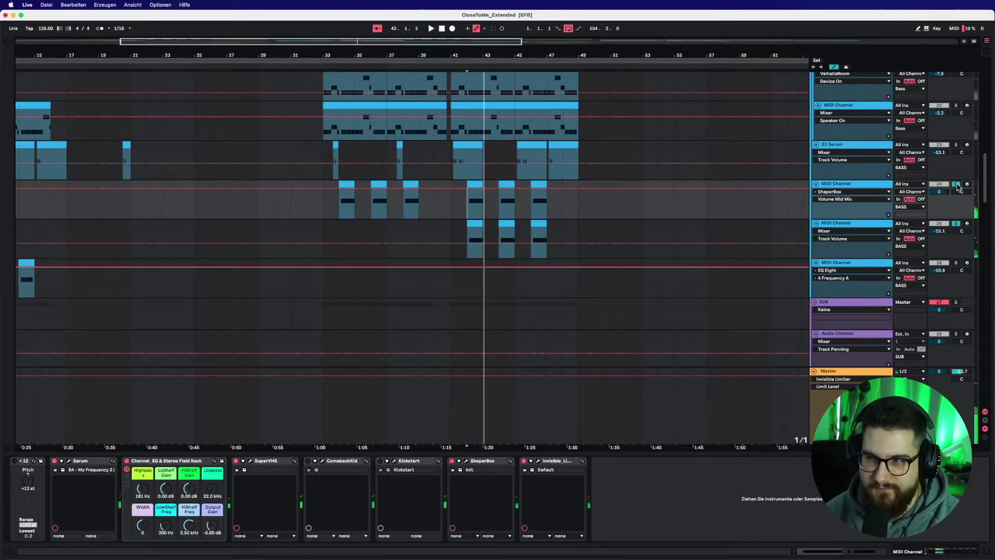
key(space)
Step: Solo the Fill track and play it from bar 40, both alone and in the full mix
scroll(430, 197, down, 20)
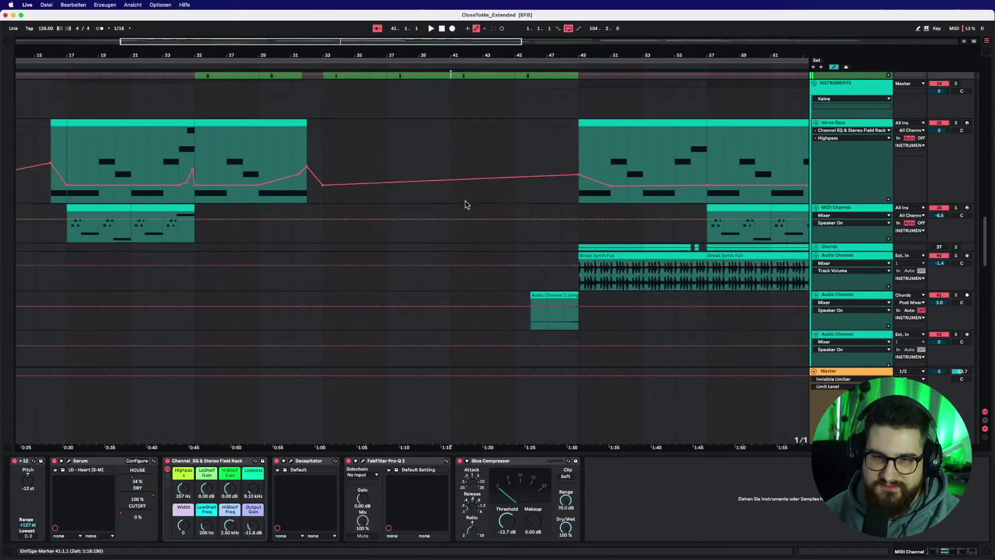
click(465, 202)
scroll(465, 202, down, 3)
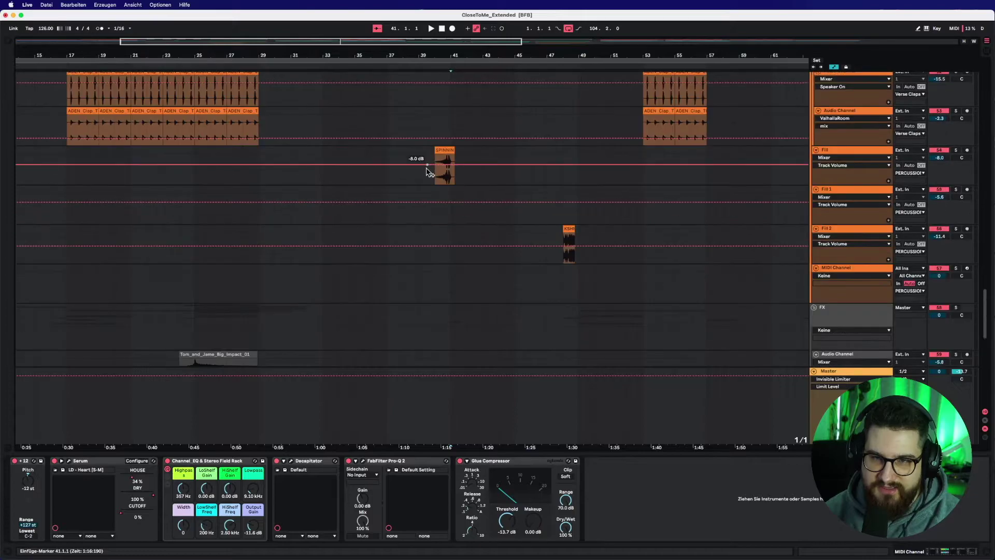
click(973, 152)
click(955, 150)
key(space)
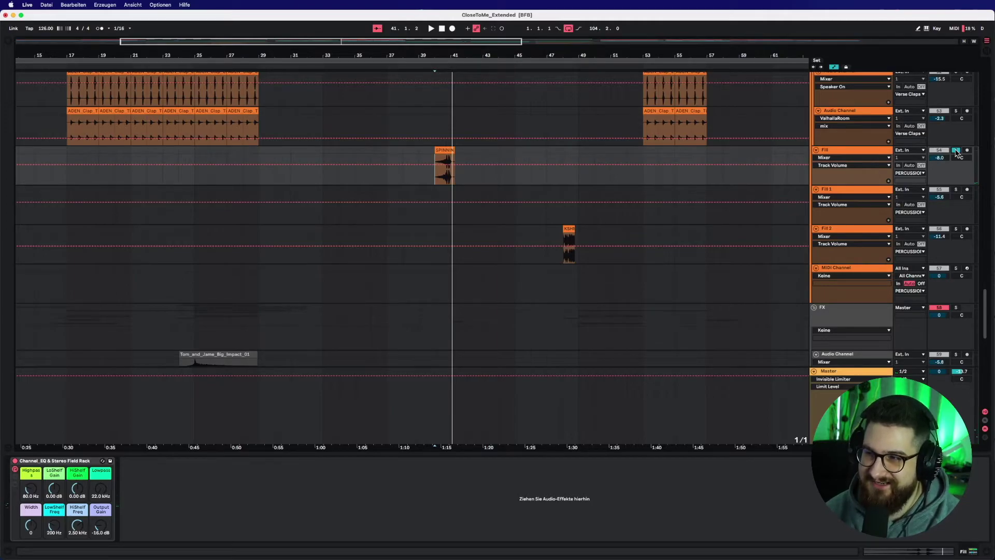
click(955, 150)
key(space)
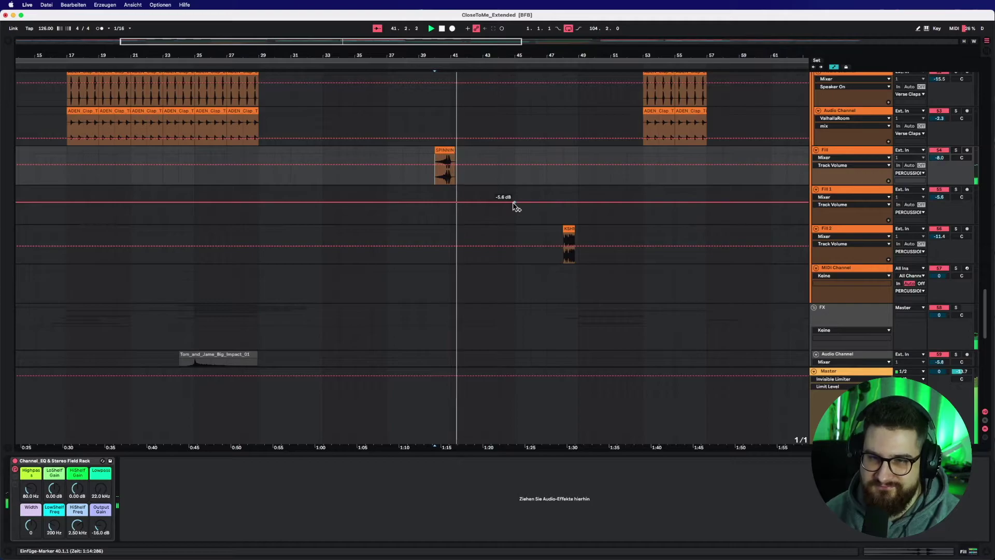
Step: Solo the FX audio channel with the short clip at bar 41, play it and clear the solo
scroll(528, 222, down, 10)
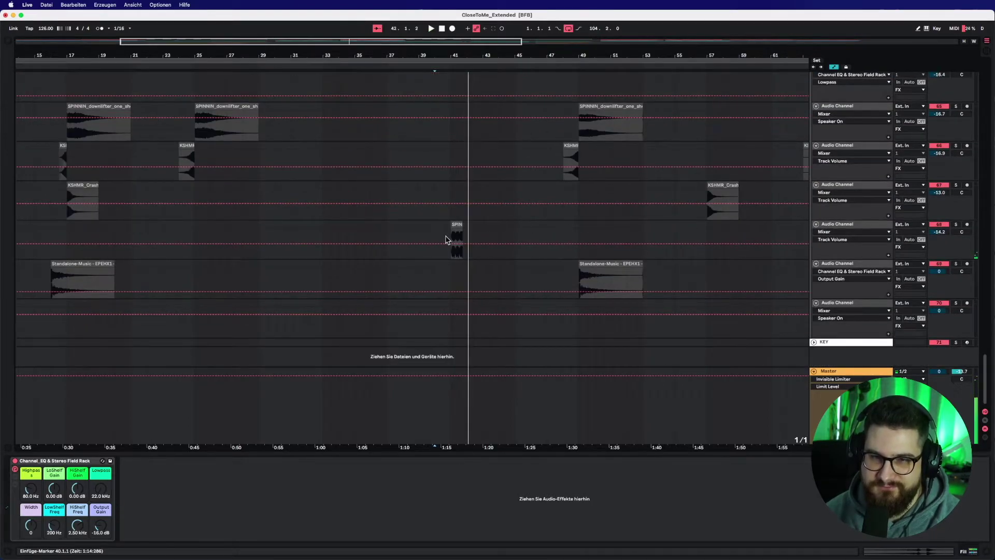
click(450, 240)
key(space)
click(958, 225)
key(space)
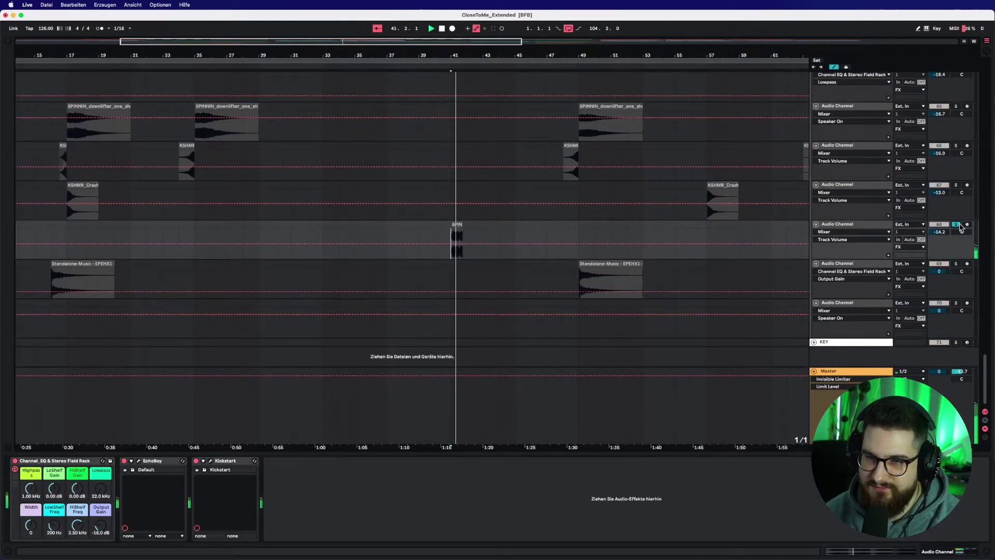
click(958, 224)
key(space)
Step: Play the second verse's Verse Bass part from bar 49
scroll(673, 207, up, 3)
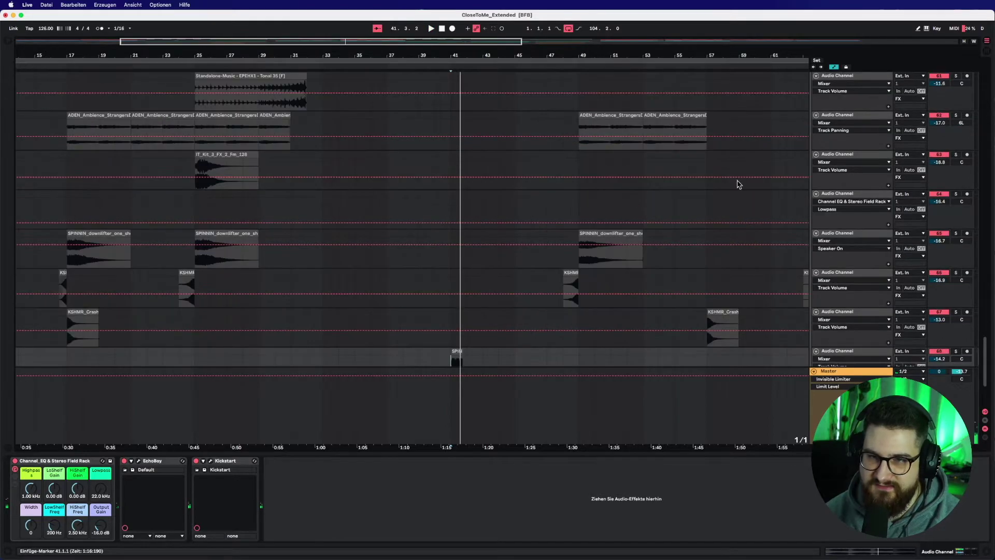
scroll(620, 137, up, 15)
scroll(356, 195, right, 8)
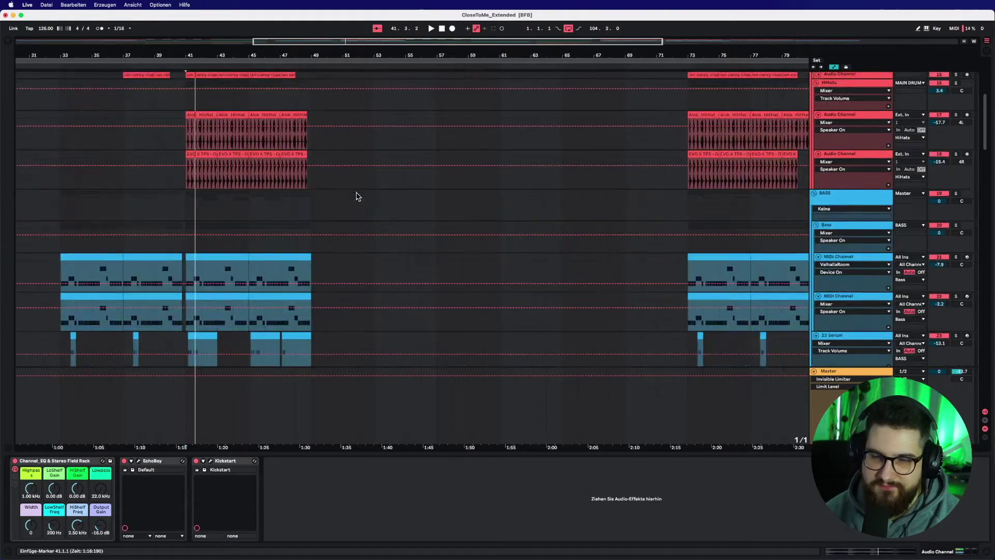
scroll(355, 196, down, 10)
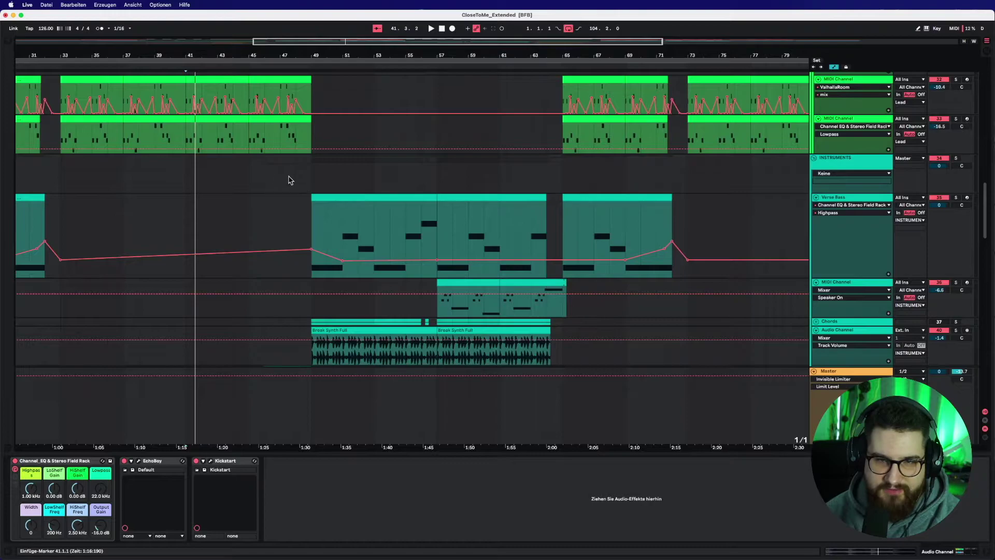
click(310, 179)
key(space)
scroll(455, 244, down, 5)
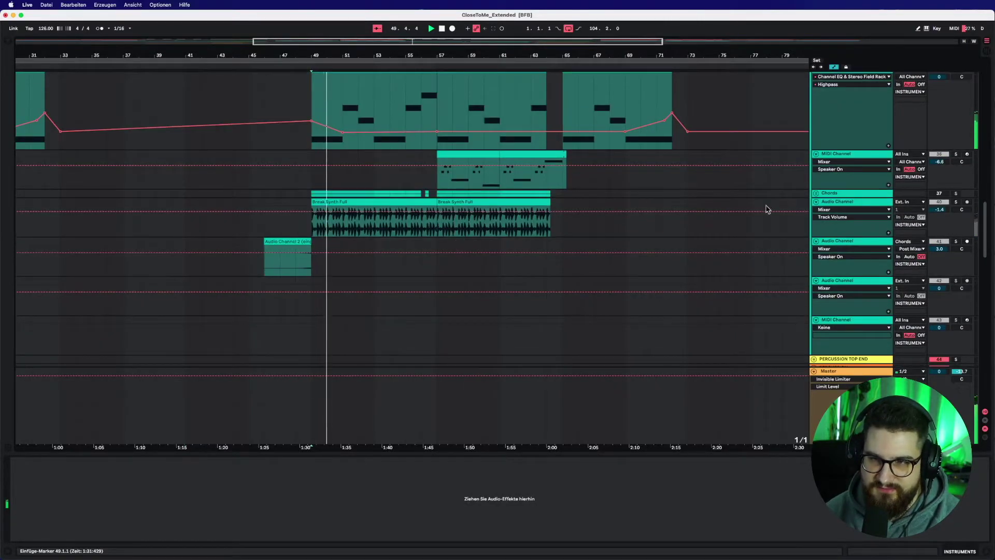
Step: Solo the Break Synth Full channel and play it from bar 49
click(956, 202)
click(295, 218)
key(space)
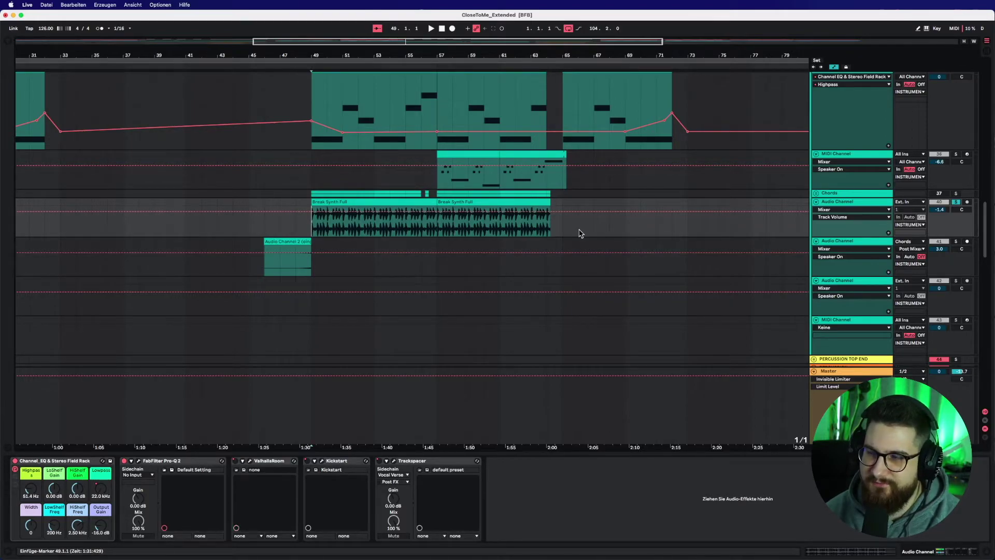
key(space)
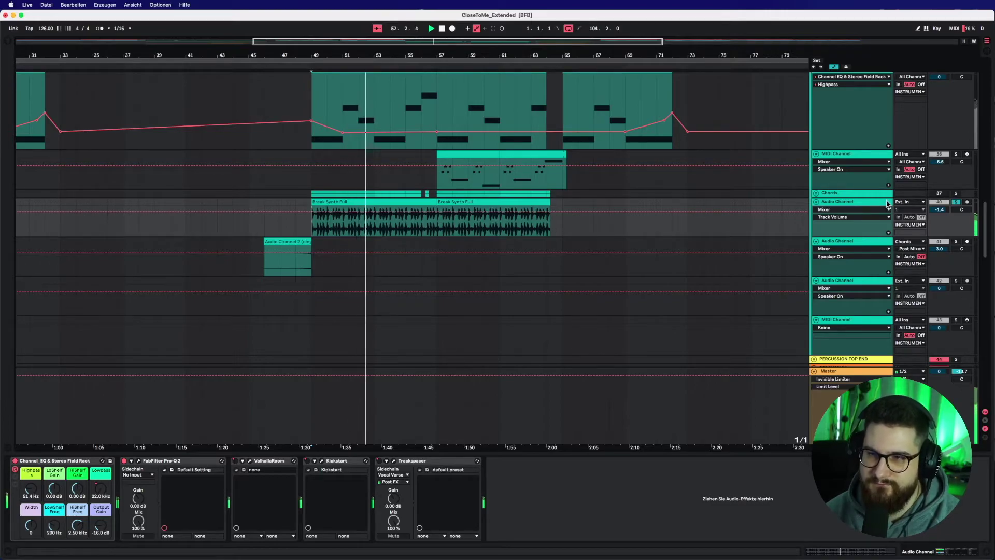
Step: Play the soloed Chords-fed audio channel from bar 48 together with Break Synth Full, and clear the solos
click(288, 230)
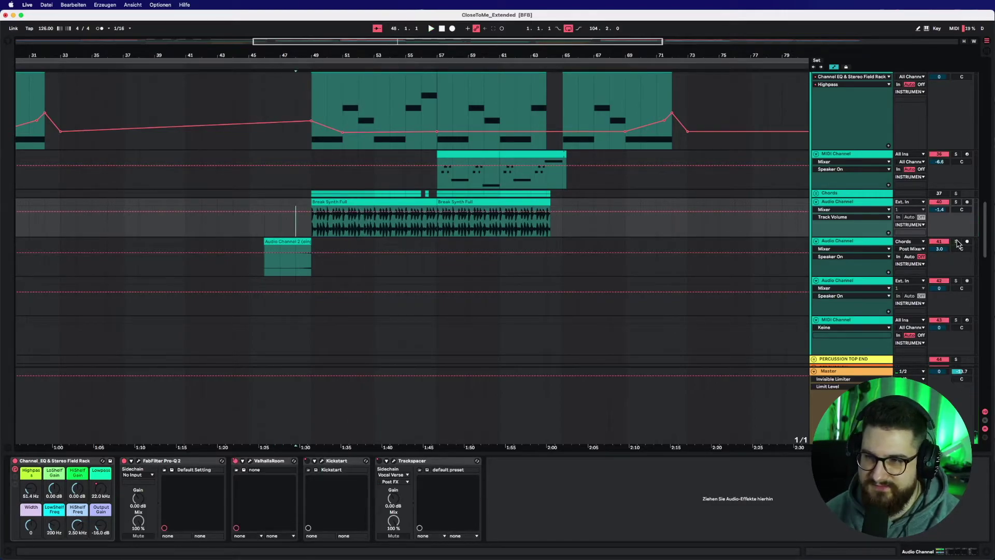
click(956, 203)
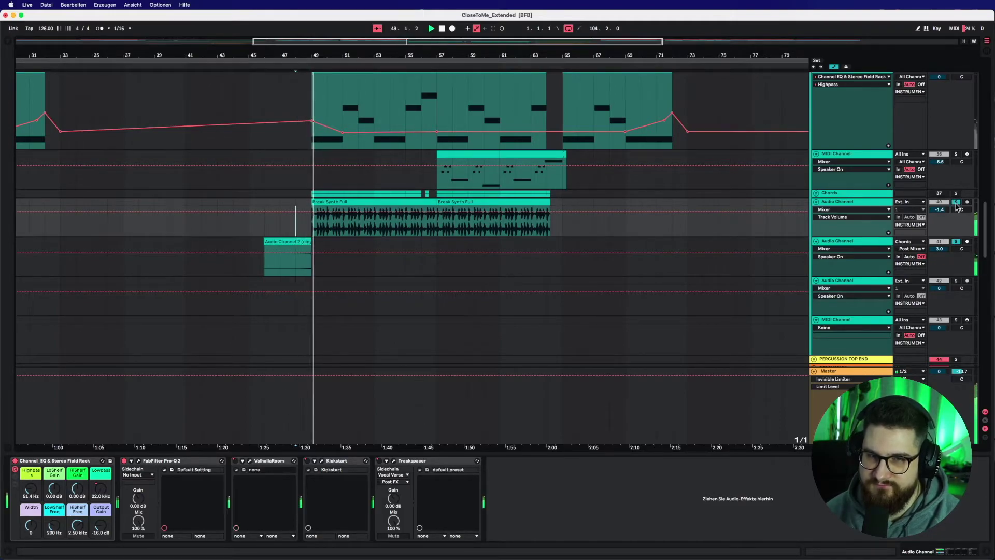
scroll(717, 249, up, 3)
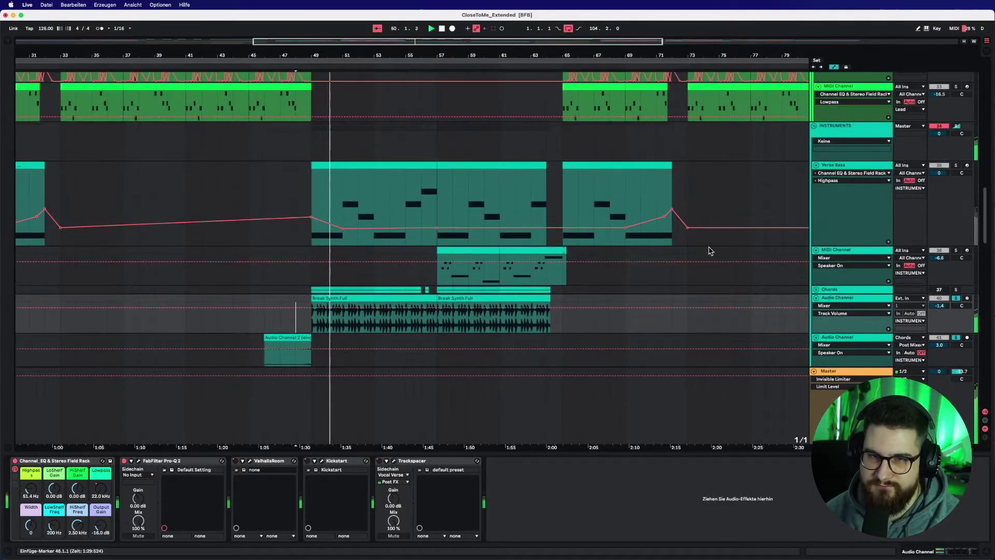
click(956, 298)
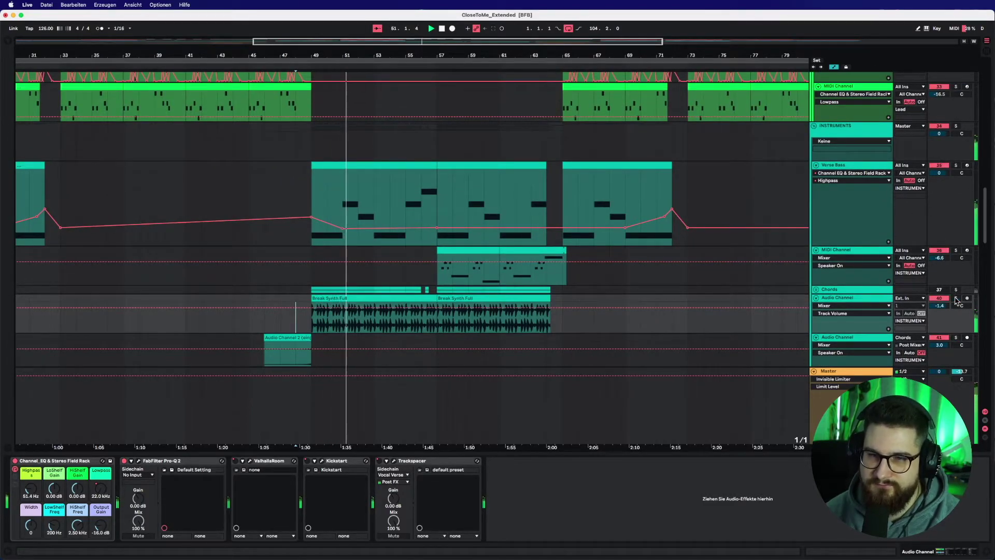
Step: Play the full mix from bar 54 with the upper tracks in view
scroll(429, 244, up, 10)
scroll(402, 216, up, 10)
click(407, 93)
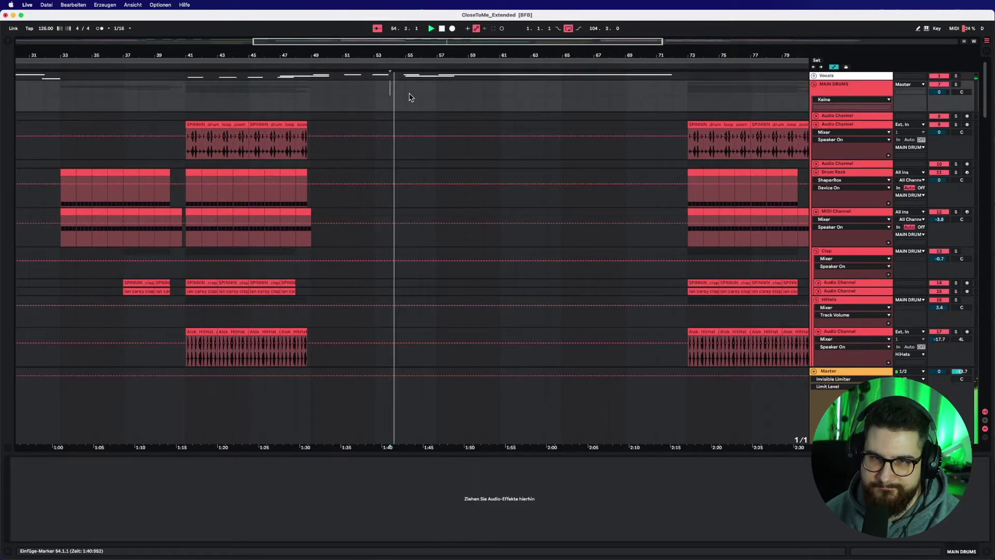
Step: Solo the breakbeat drum loop channel in the PERCUSSION group, play it from bar 57, and clear the solo
scroll(453, 240, down, 15)
scroll(457, 243, down, 8)
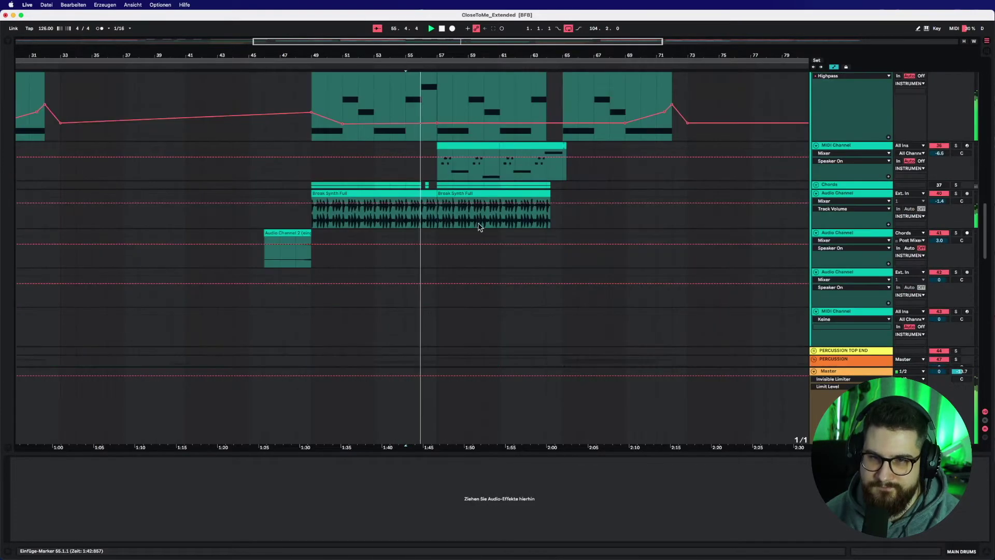
scroll(479, 220, up, 1)
scroll(396, 207, down, 8)
click(472, 204)
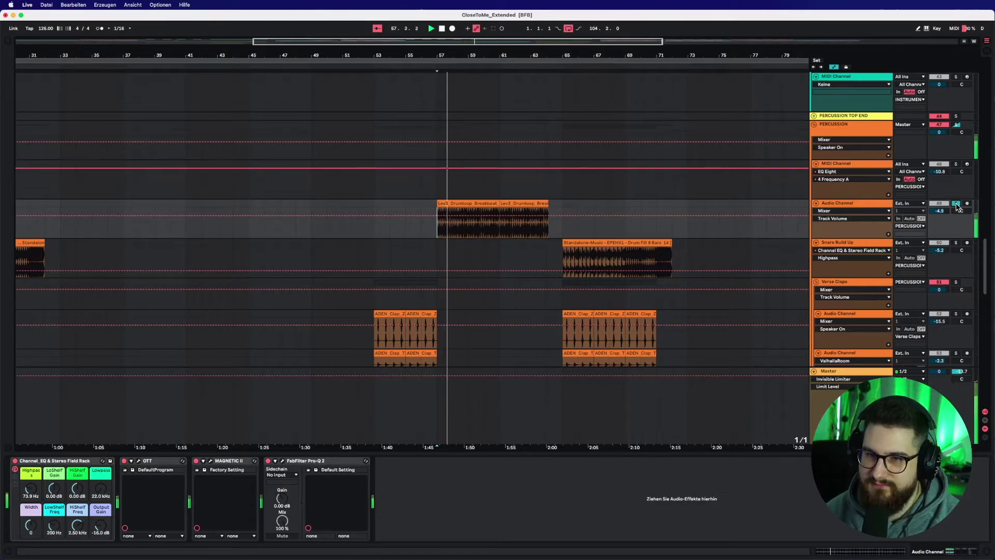
scroll(633, 195, down, 3)
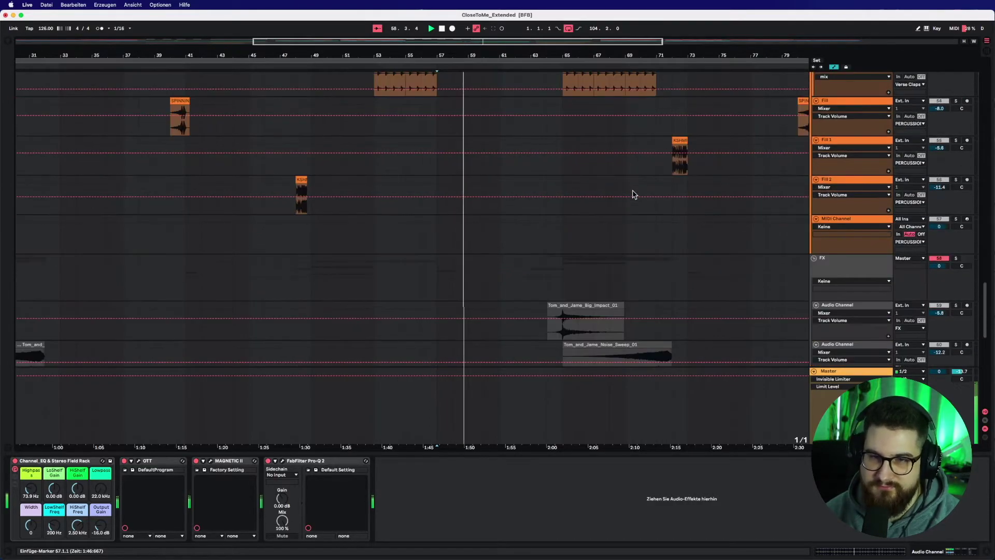
scroll(796, 142, up, 4)
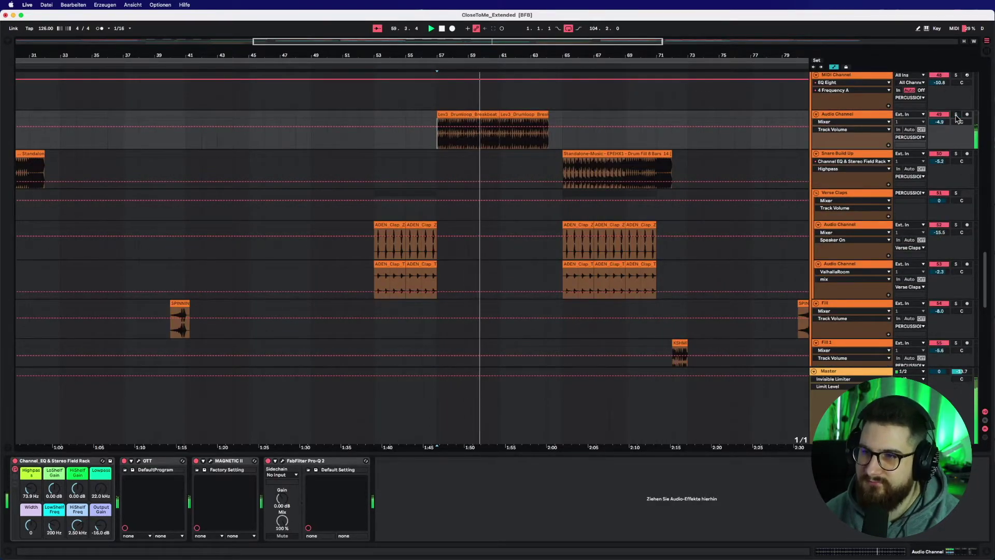
Step: Solo the MIDI channel below Verse Bass in the INSTRUMENTS group and play its part through bar 63
scroll(568, 225, up, 6)
scroll(568, 225, up, 4)
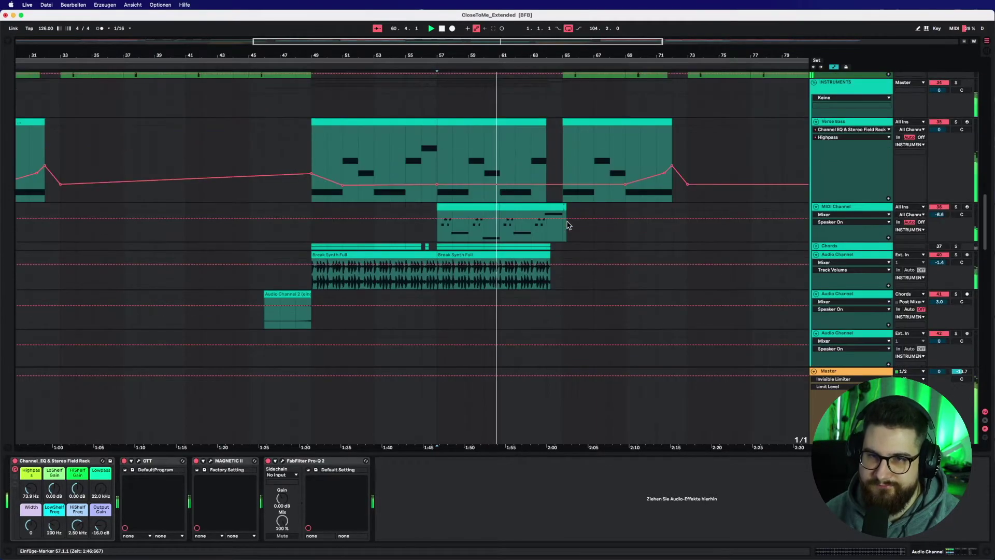
click(956, 208)
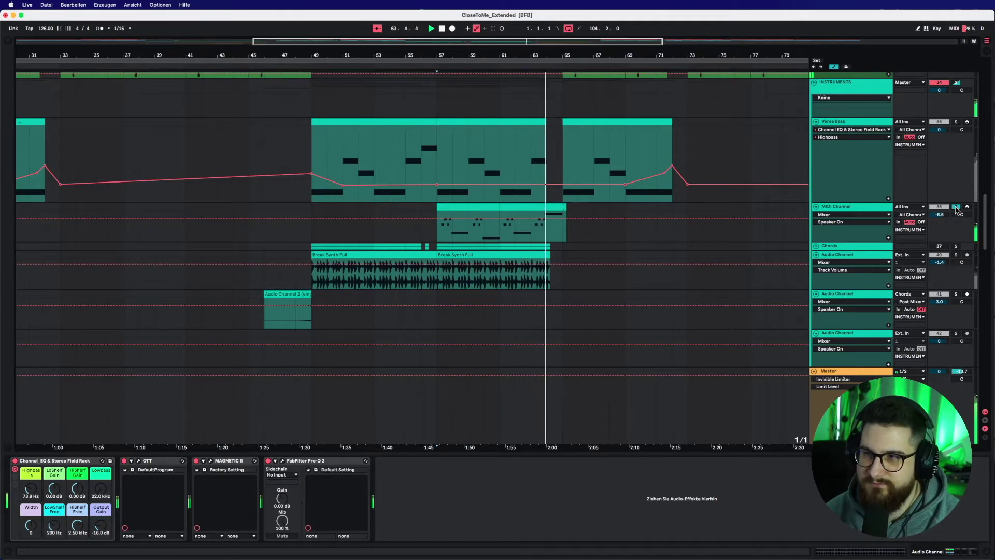
Step: Solo the IT_Kit_3_FX_2_Fm_128 effect channel and play it from bar 65, and play the unsoloed mix from bar 64
scroll(641, 378, down, 10)
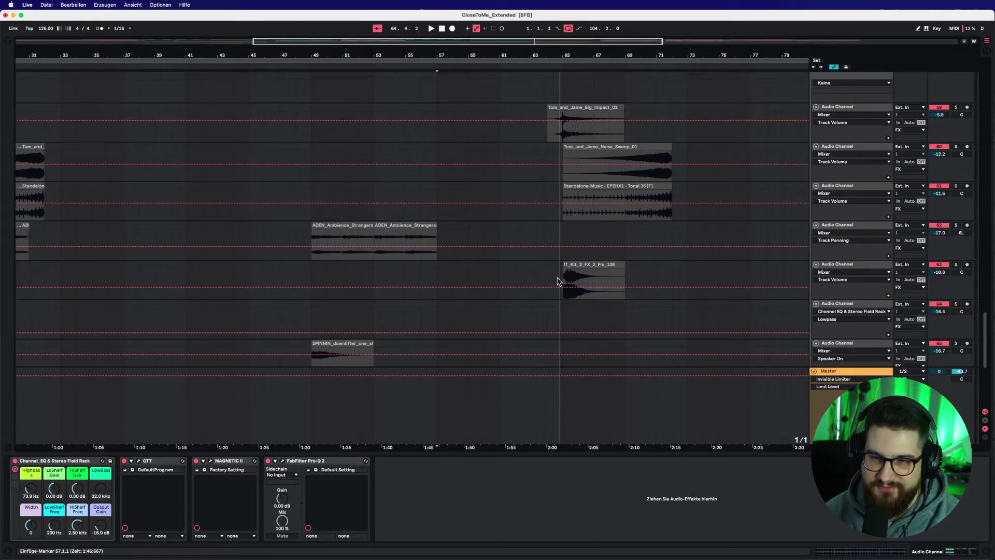
click(845, 265)
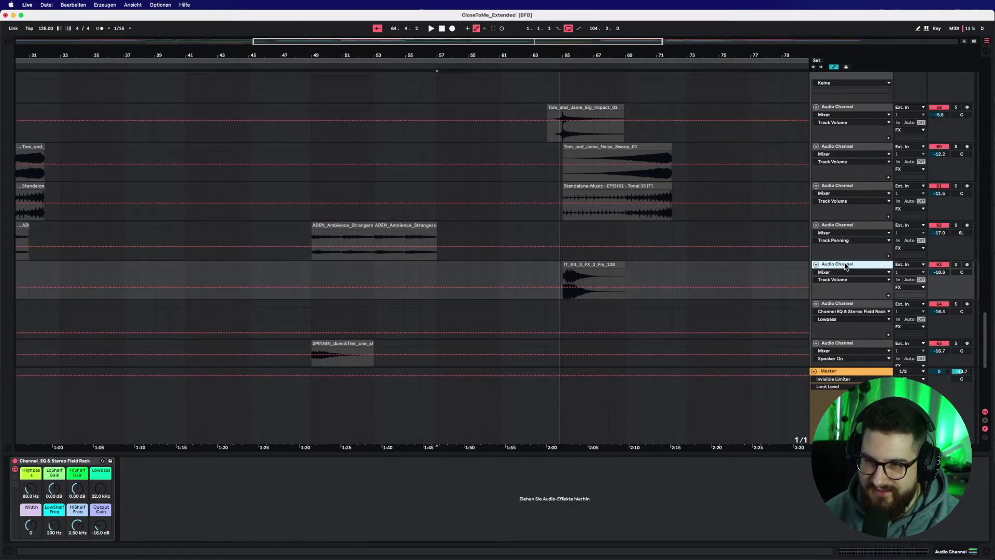
click(956, 265)
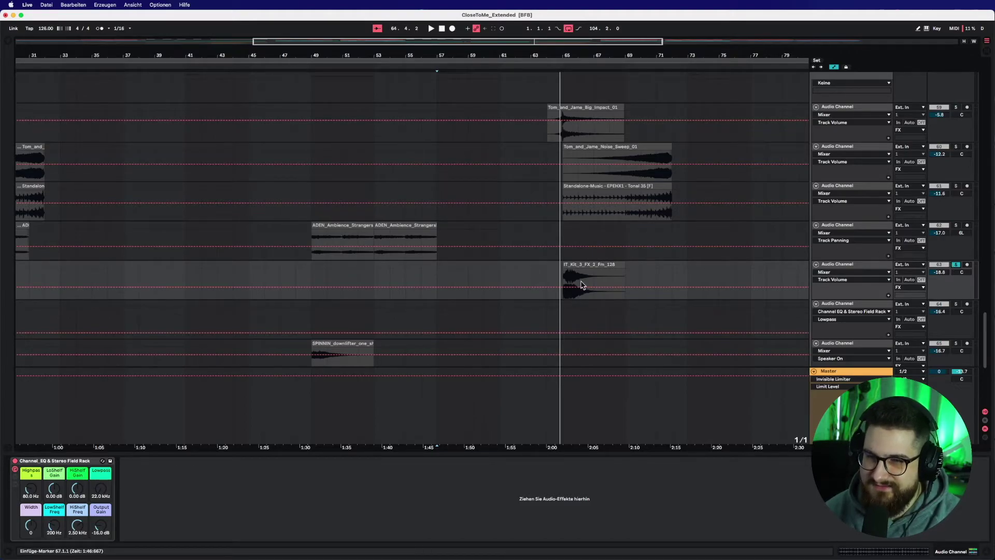
click(561, 273)
key(space)
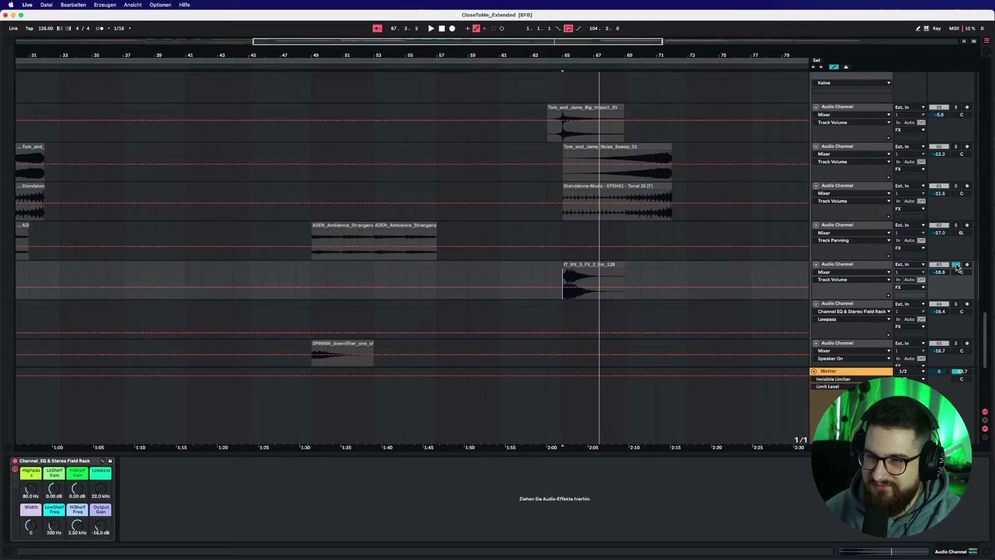
click(546, 228)
key(space)
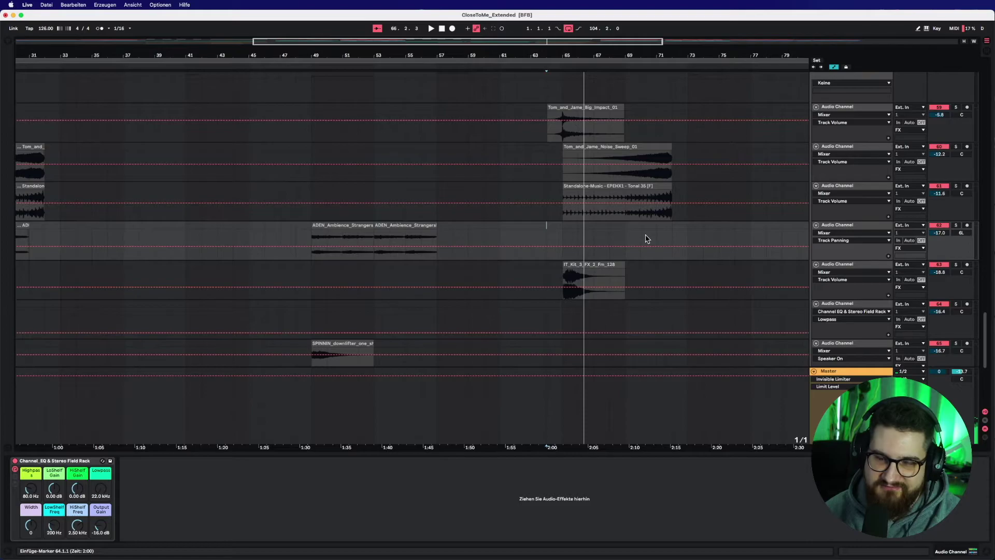
Step: Audition the Tonal 35, Noise Sweep and Big Impact effect channels one by one in solo between bars 65 and 71
scroll(590, 193, up, 4)
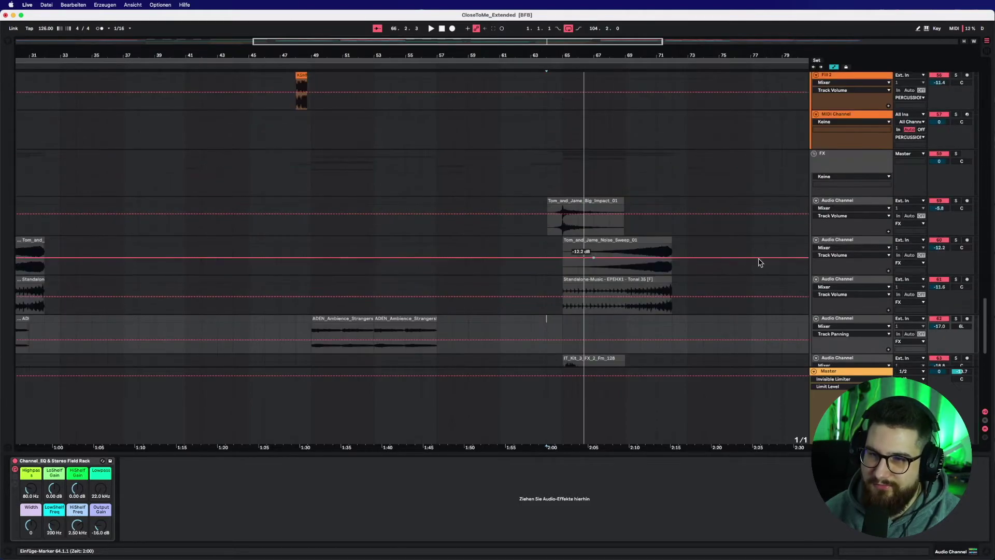
click(610, 298)
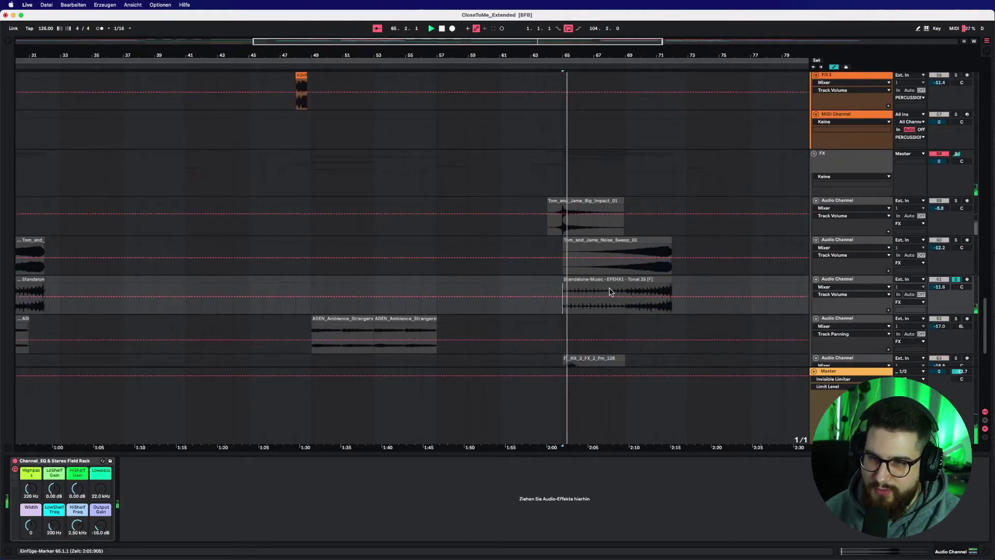
click(627, 296)
click(656, 296)
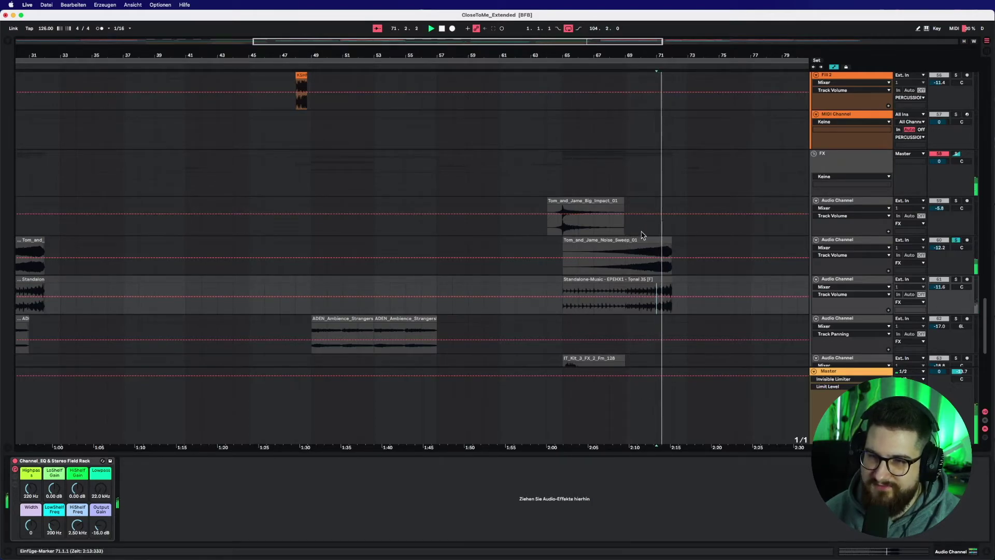
click(563, 217)
click(956, 201)
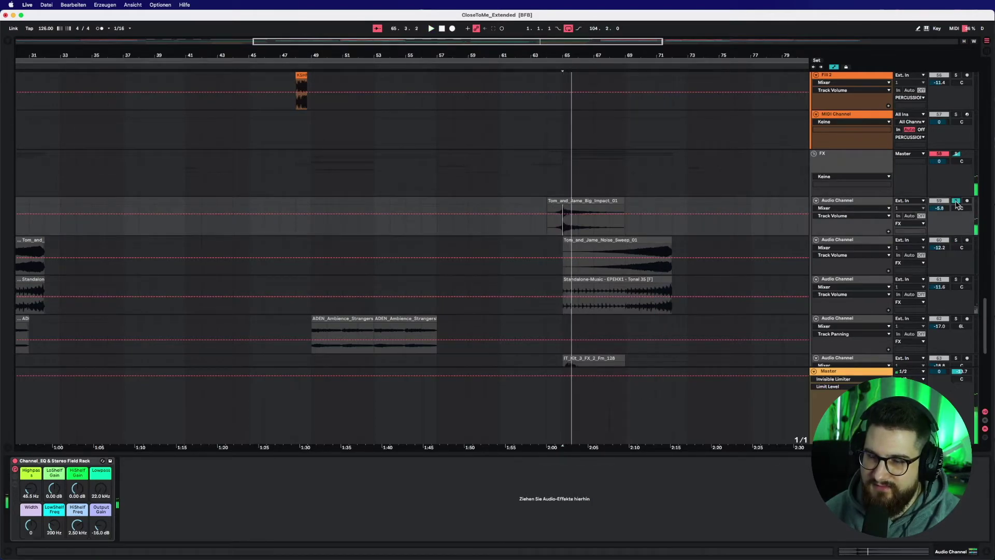
Step: Solo the Verse Claps group and play it from bar 65, and play the build-up with the solo cleared
scroll(648, 223, up, 10)
scroll(647, 223, up, 1)
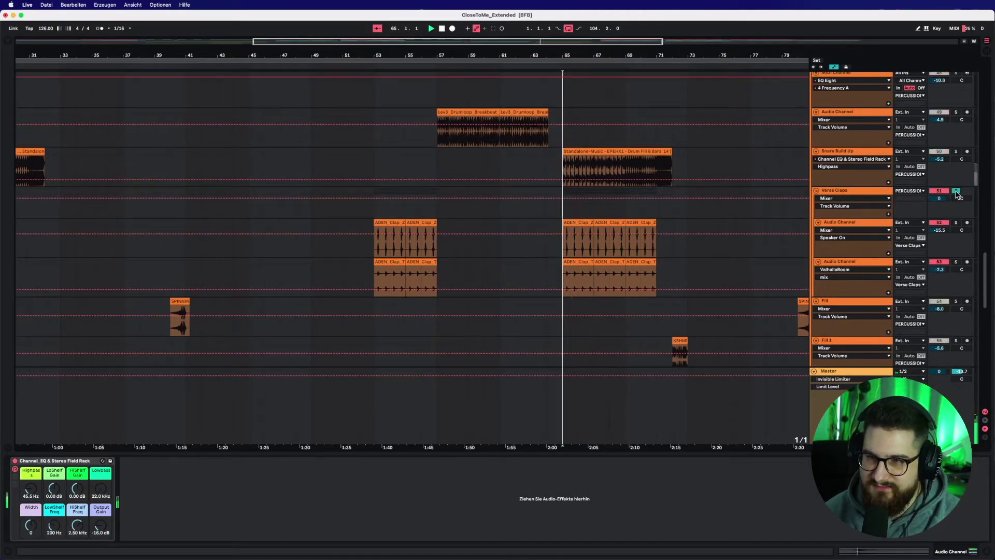
scroll(700, 216, up, 5)
scroll(701, 218, down, 5)
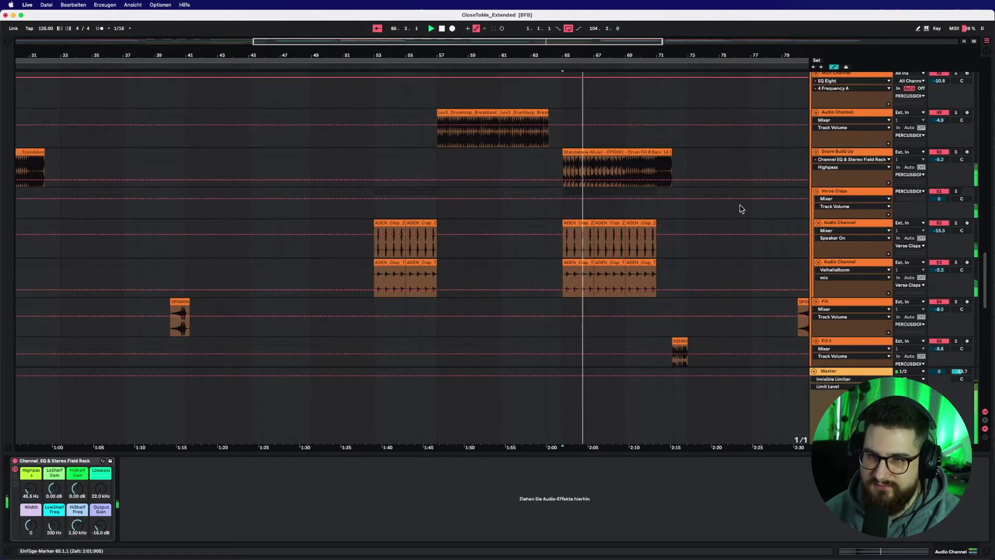
click(647, 165)
Step: Solo the SYNTHS group and play the build-up lead from bar 65
scroll(650, 219, up, 10)
click(956, 180)
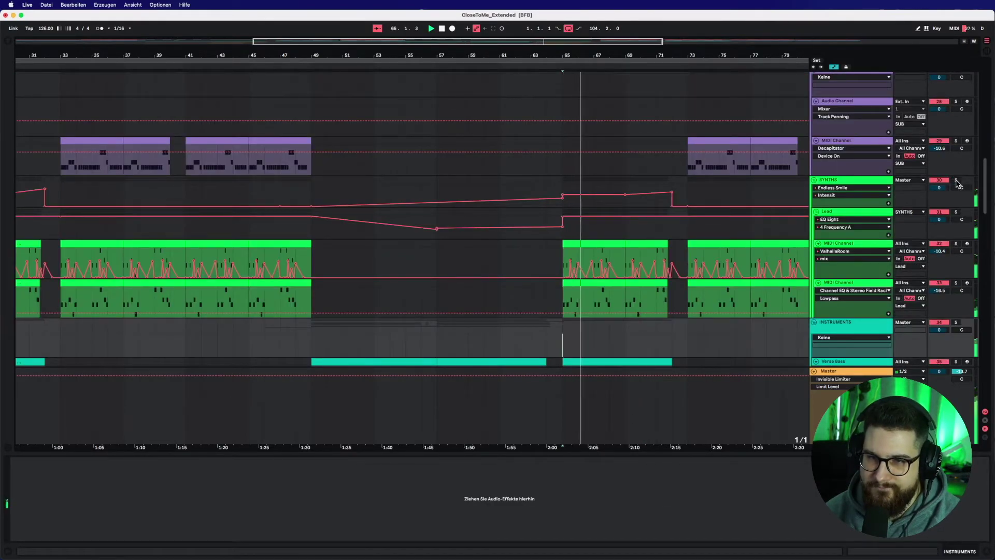
click(956, 182)
scroll(667, 218, up, 2)
Step: Open the Endless Smile plug-in on the SYNTHS group to examine its Intensity control, and close its window
click(668, 242)
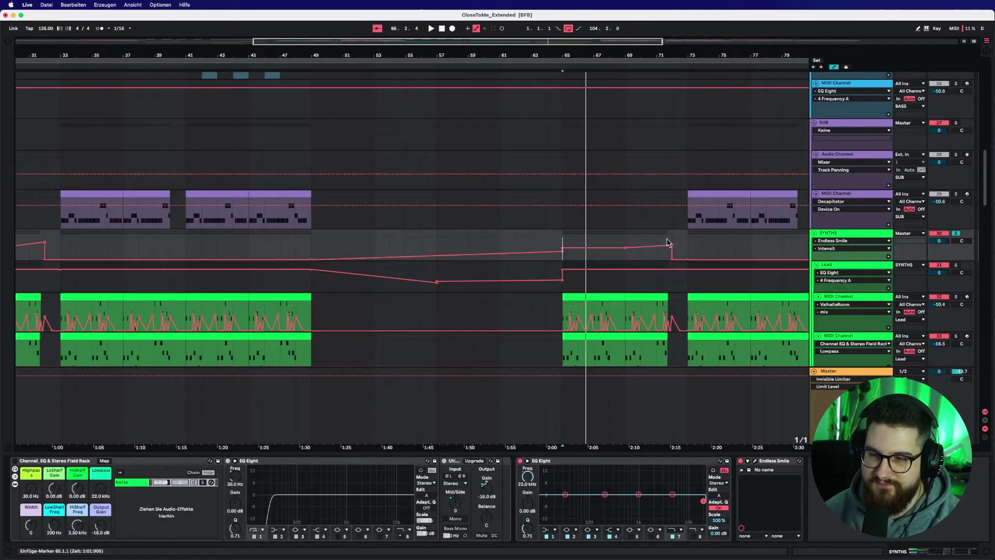
click(755, 462)
drag(450, 201, 592, 155)
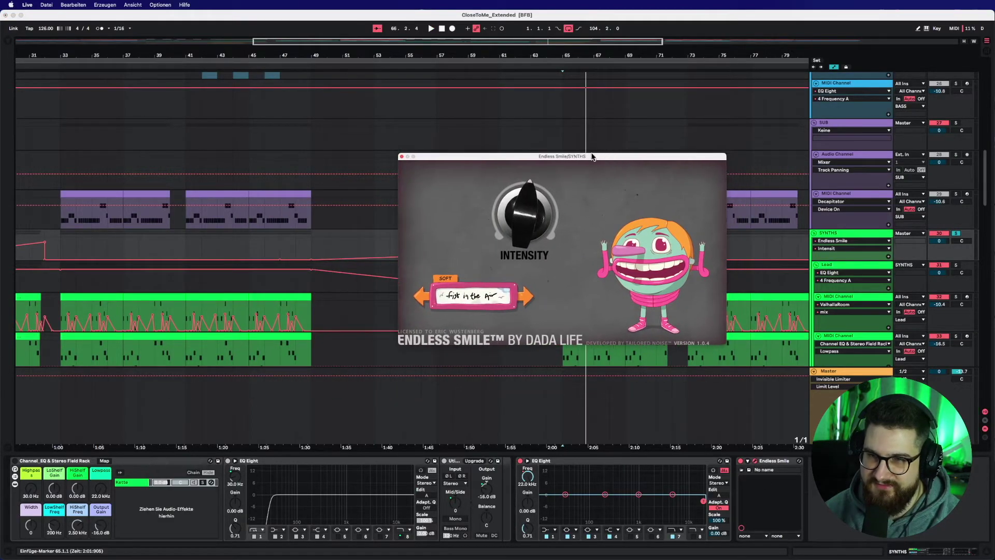
click(401, 156)
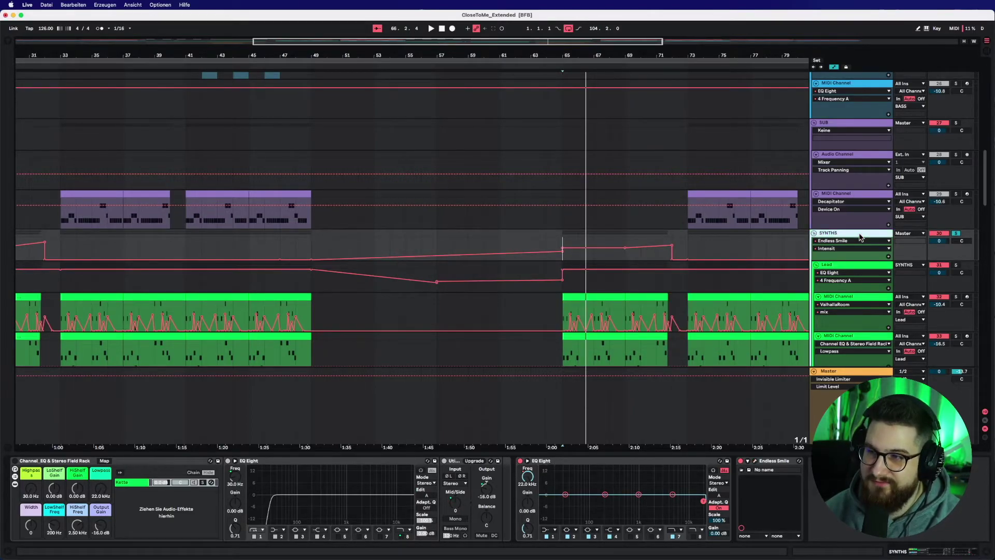
Step: Clear the SYNTHS solo and play the full build-up from bar 65 while reviewing the track groups
key(space)
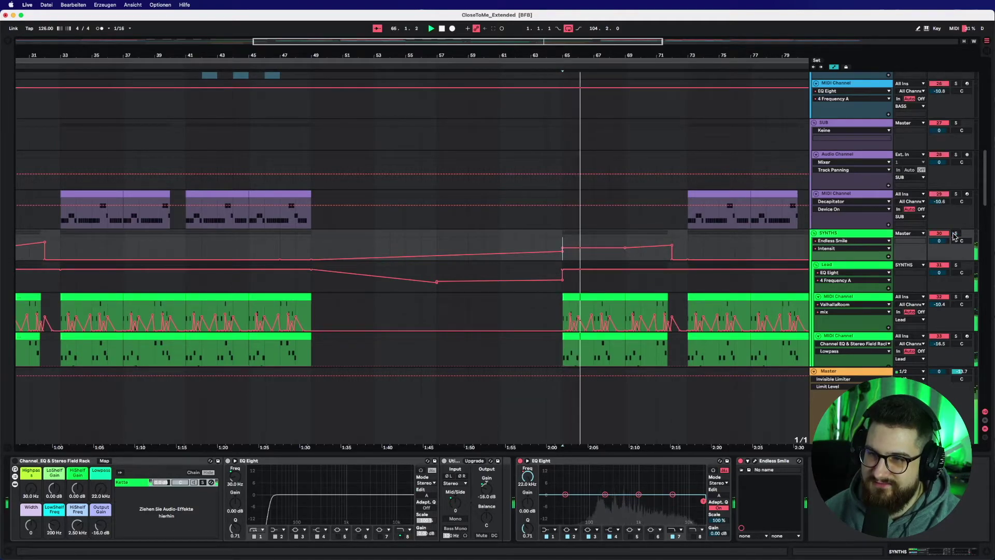
scroll(677, 213, up, 8)
scroll(675, 213, up, 10)
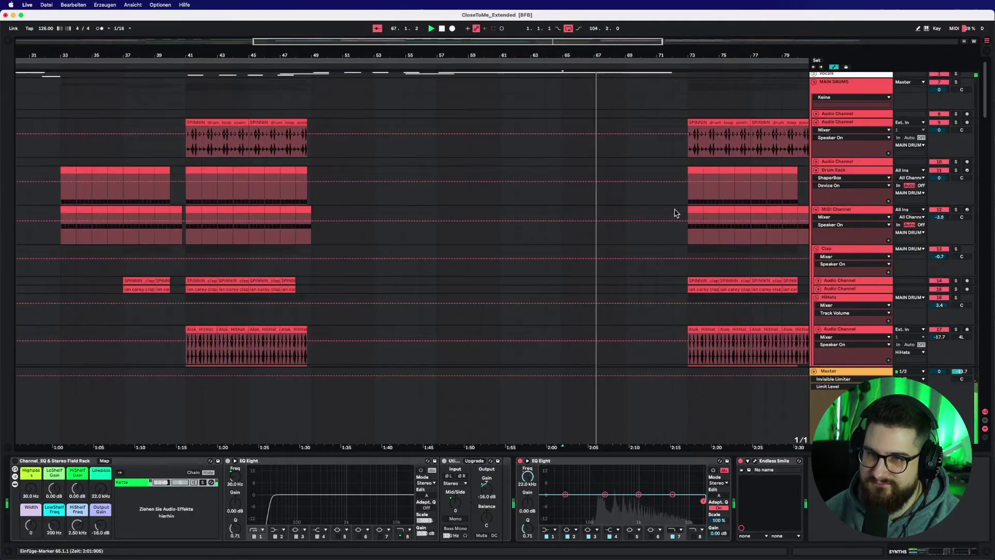
scroll(662, 208, down, 4)
scroll(661, 218, down, 12)
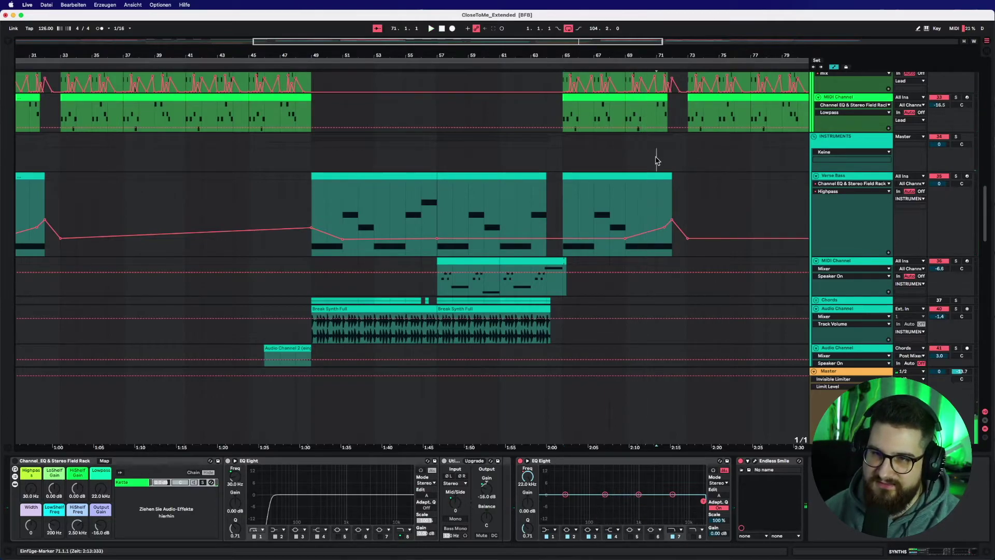
Step: Play the full mix from bar 71 into the second drop, with the whole arrangement in view
click(656, 161)
key(space)
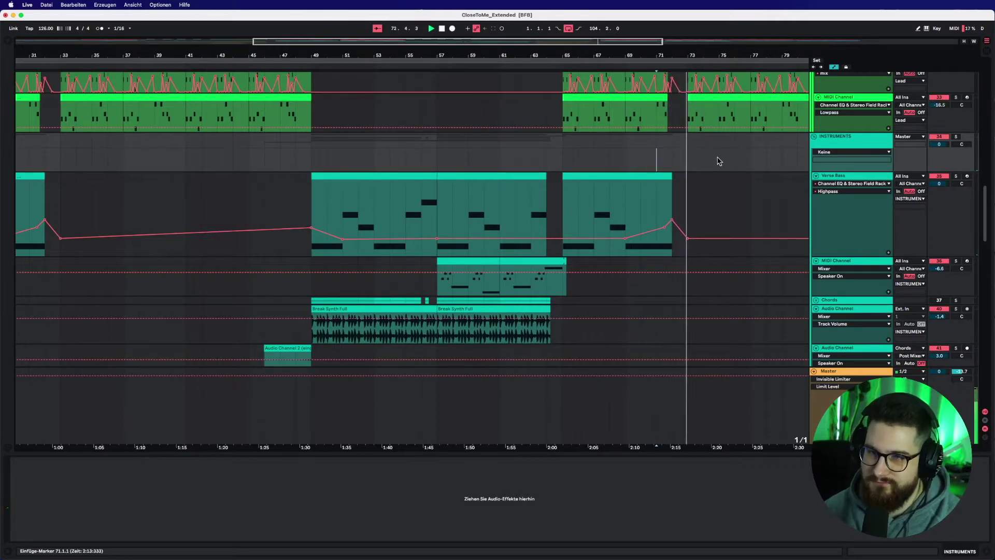
scroll(719, 155, up, 5)
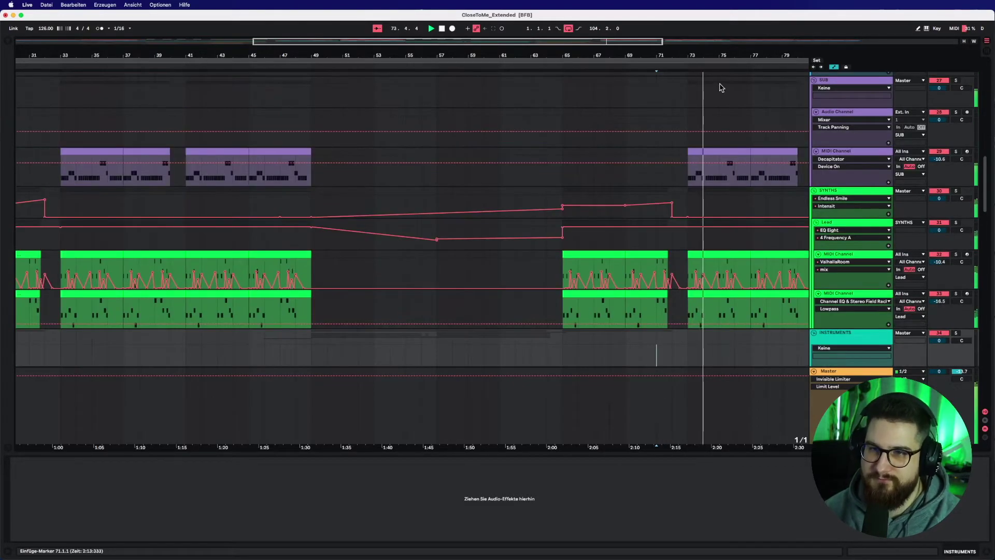
scroll(549, 213, down, 5)
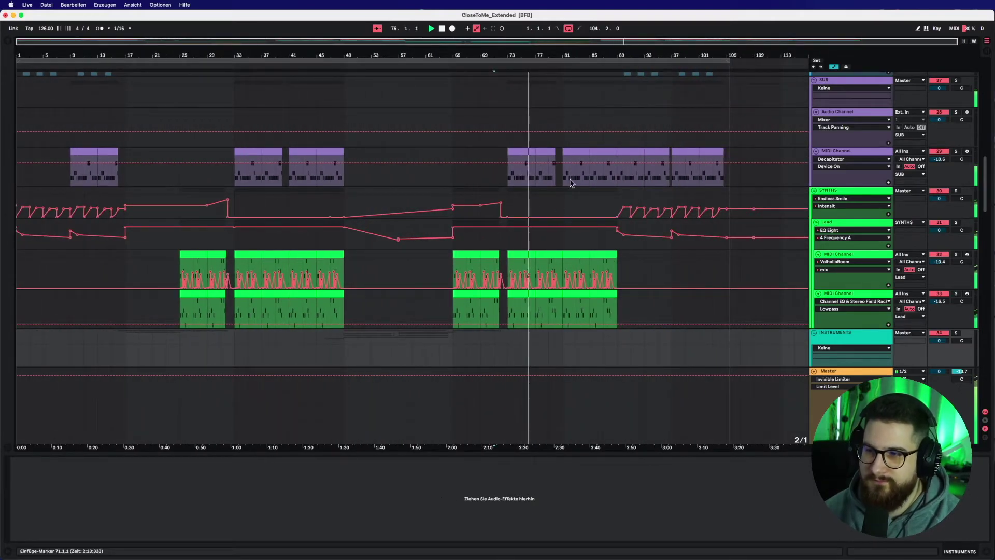
scroll(594, 202, up, 1)
scroll(588, 198, up, 2)
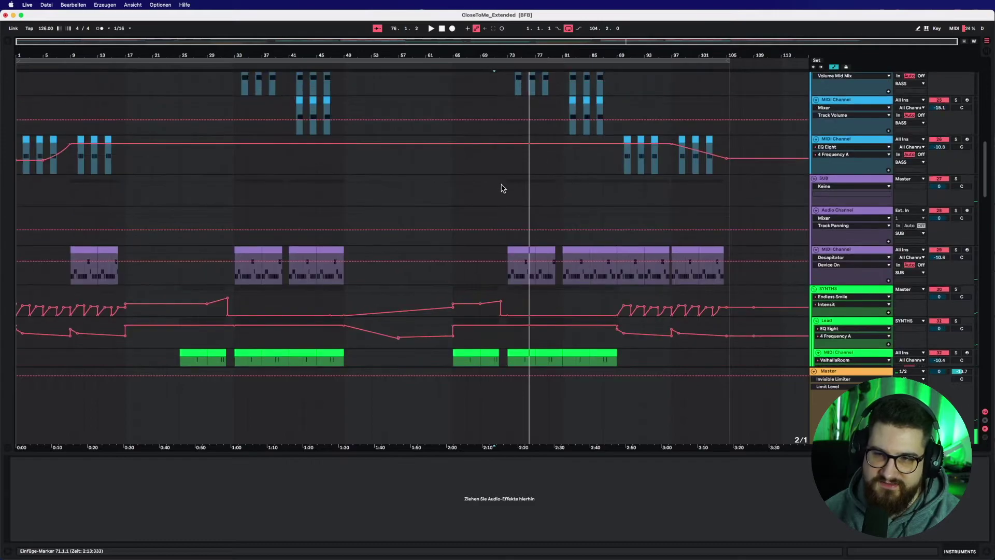
Step: Play the outro from bar 89 and the intro from bar 1 to compare their bass tracks
click(549, 218)
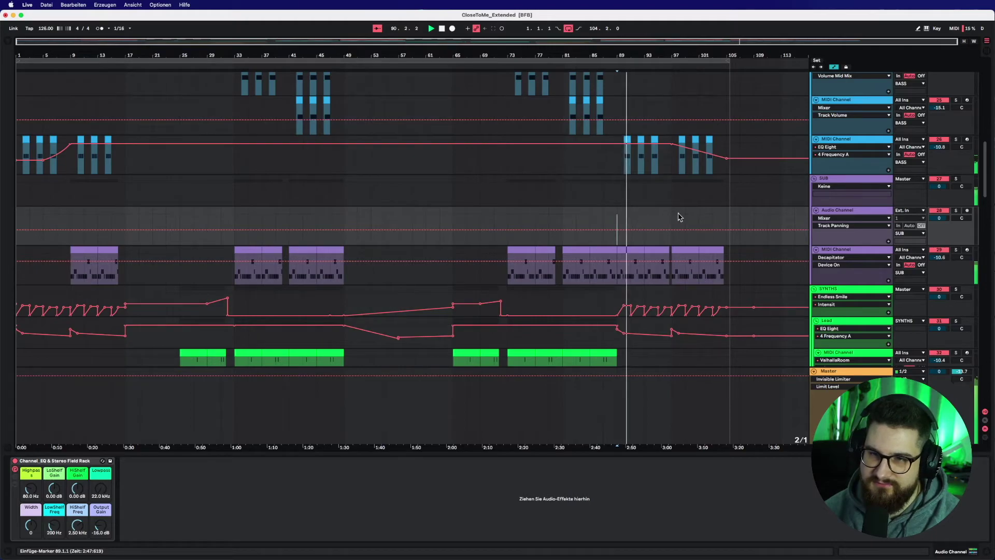
scroll(713, 299, down, 5)
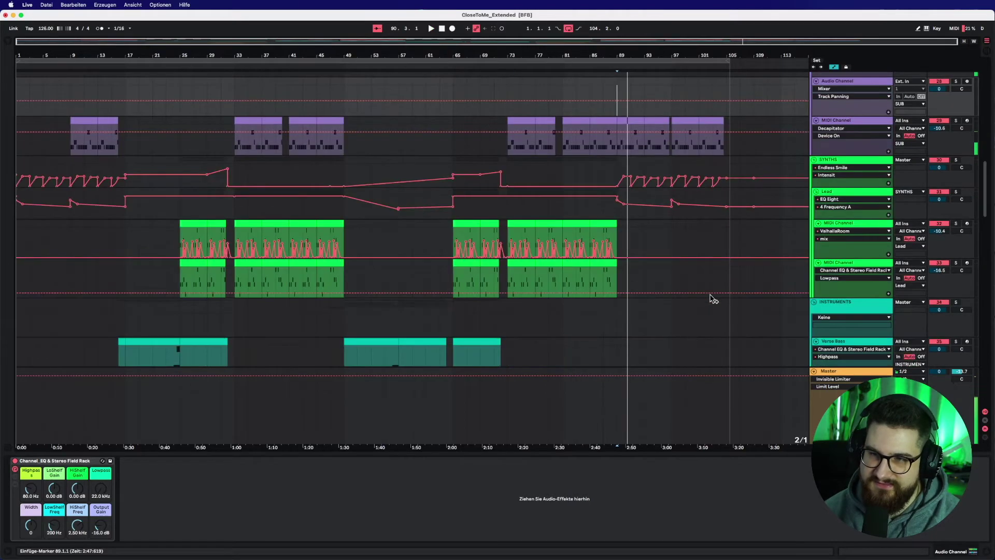
click(20, 242)
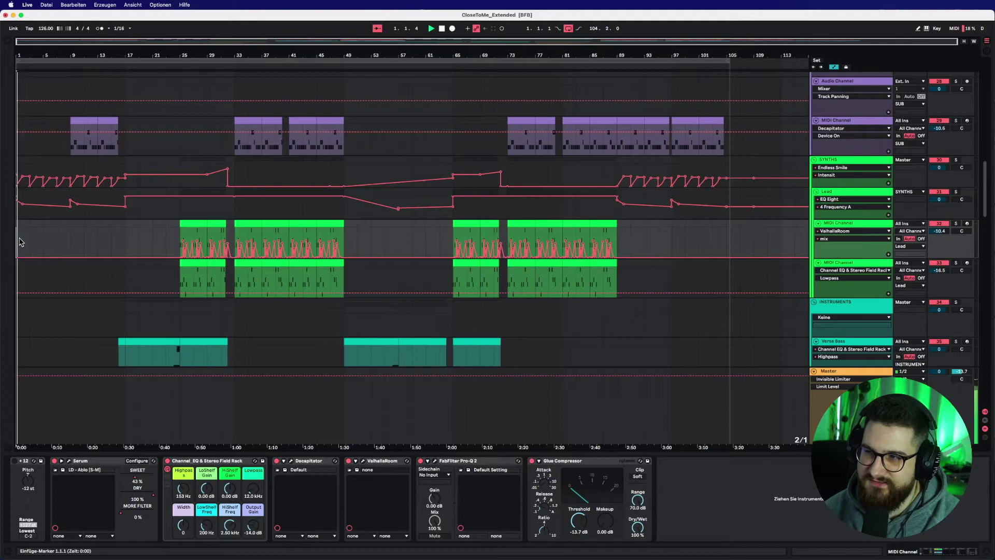
scroll(65, 226, up, 6)
scroll(67, 225, up, 5)
scroll(406, 143, down, 3)
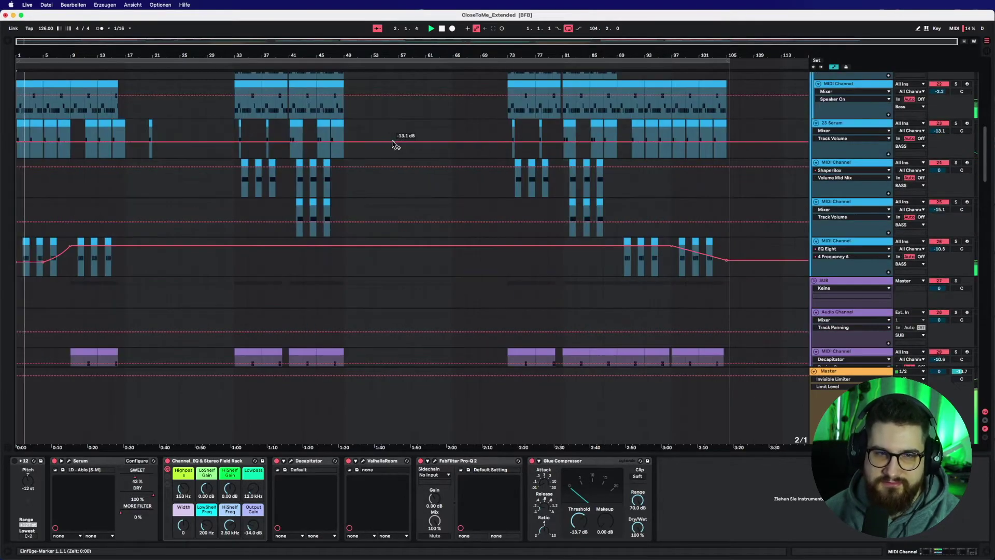
Step: Solo the 23 Serum channel and the EQ Eight-automated bass MIDI channel in turn, playing each from bar 1
click(956, 124)
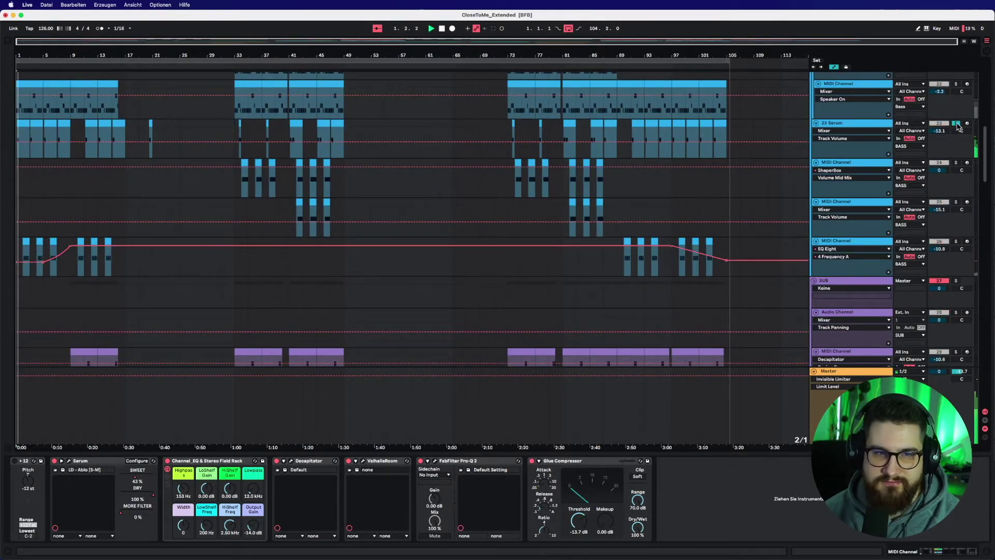
click(956, 242)
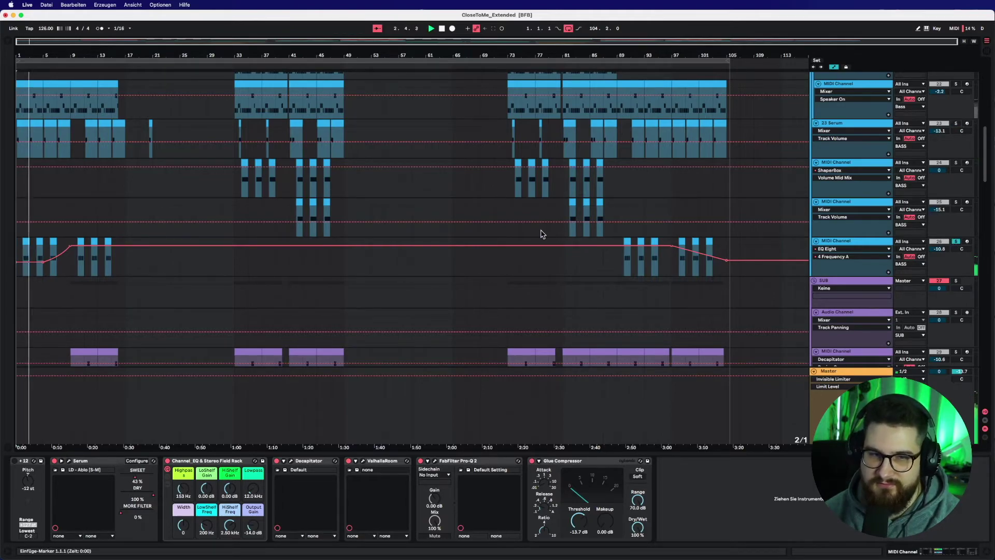
scroll(520, 218, up, 8)
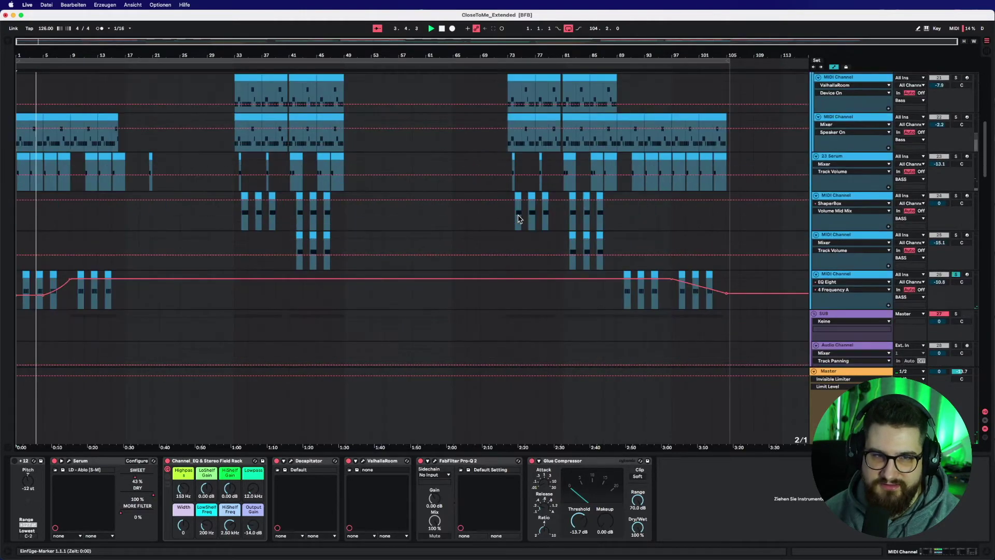
Step: Solo the EQ Eight-automated MIDI channel in the PERCUSSION group and play it from bar 1
scroll(518, 219, down, 12)
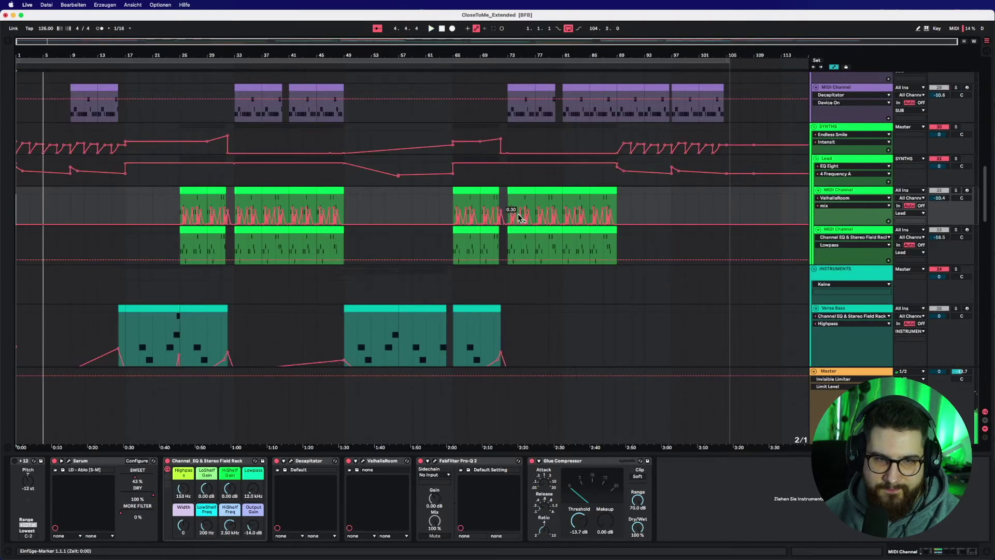
scroll(205, 136, down, 10)
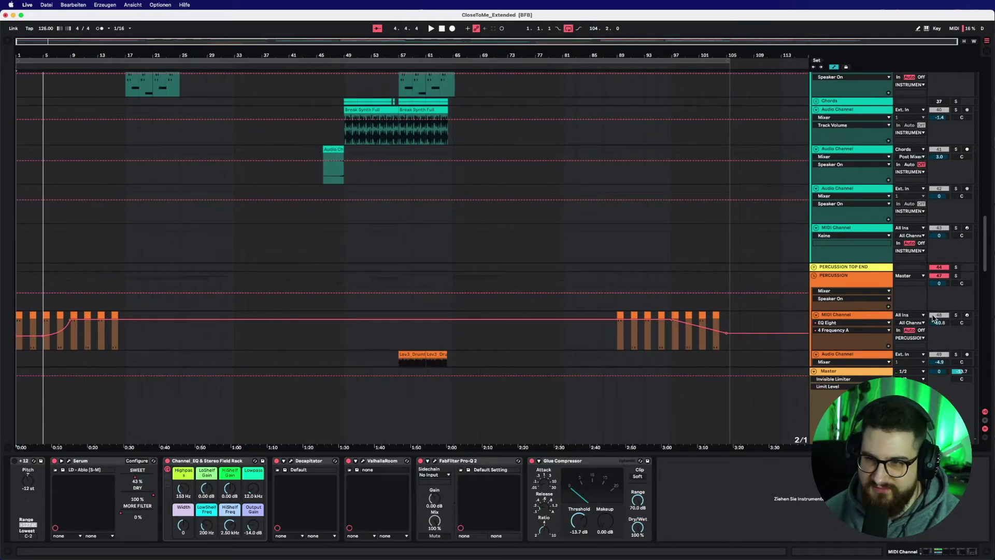
click(860, 318)
key(space)
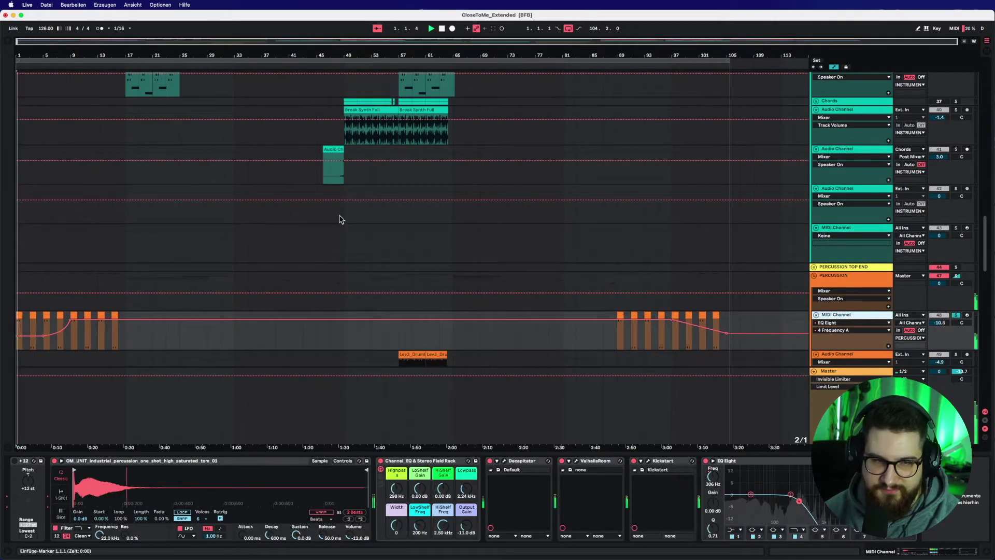
Step: Play the outro from bar 89, starting at the percussion MIDI channel and reviewing the bass tracks
click(617, 337)
scroll(628, 340, up, 3)
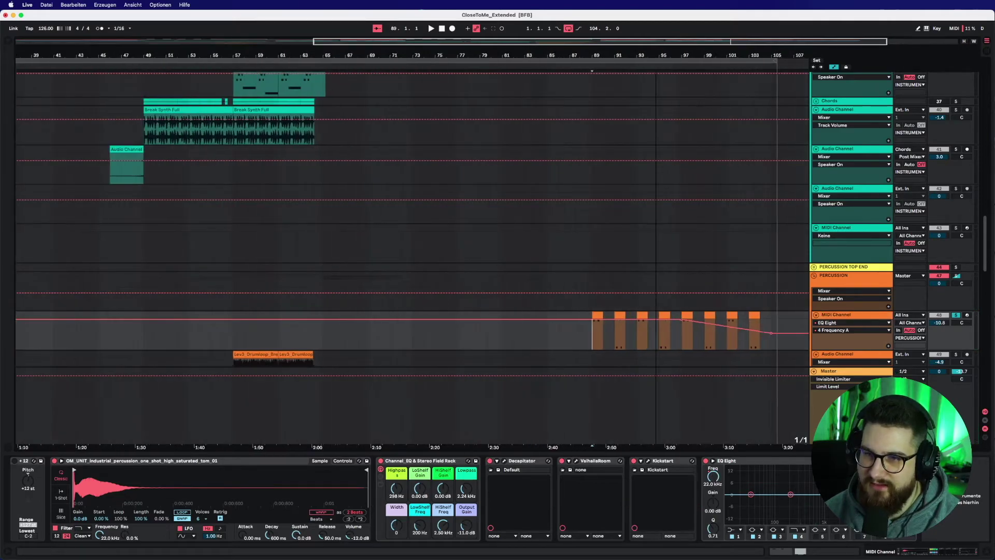
key(space)
scroll(651, 216, up, 5)
scroll(652, 187, up, 5)
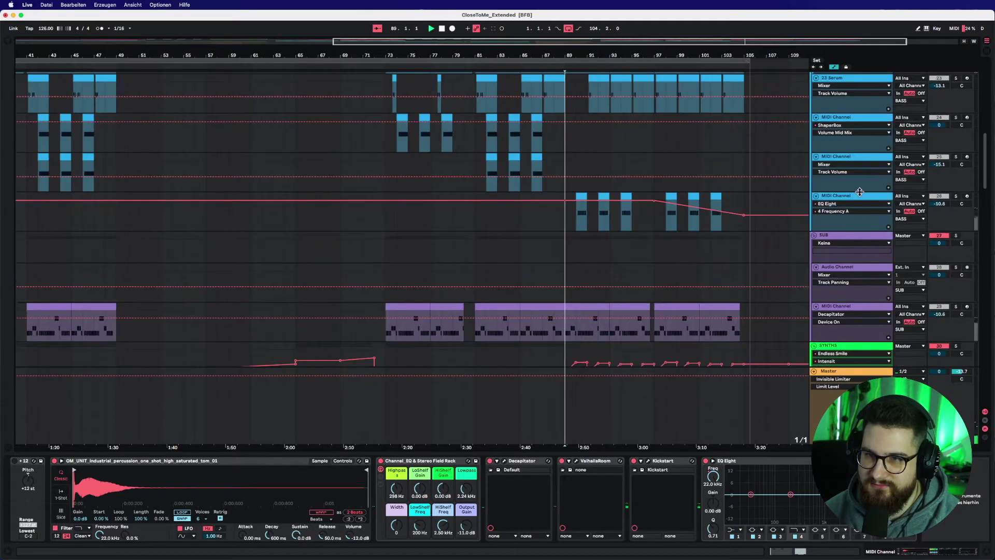
scroll(650, 165, up, 3)
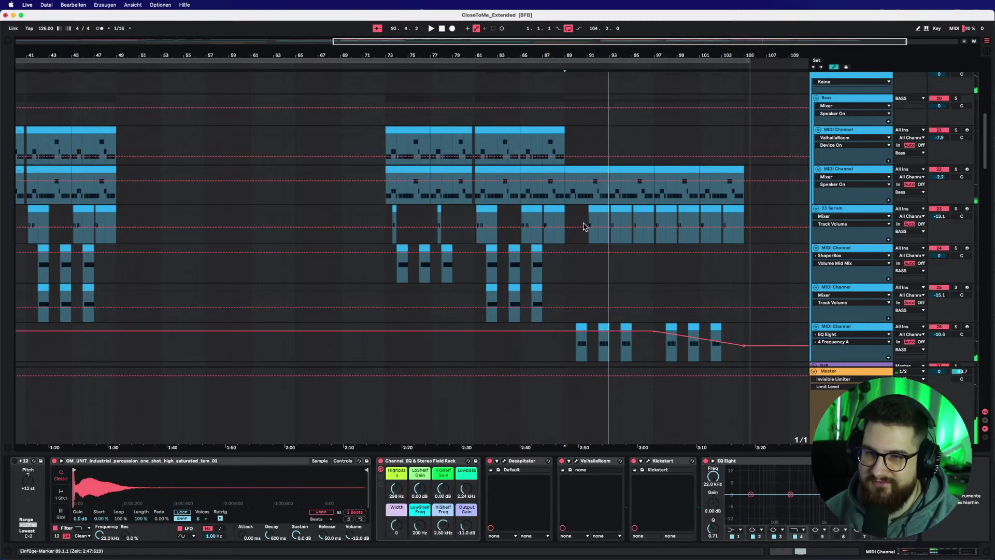
Step: Play the full outro mix from bar 89 and then from bar 97 with the bass and sub tracks in view
click(566, 218)
key(space)
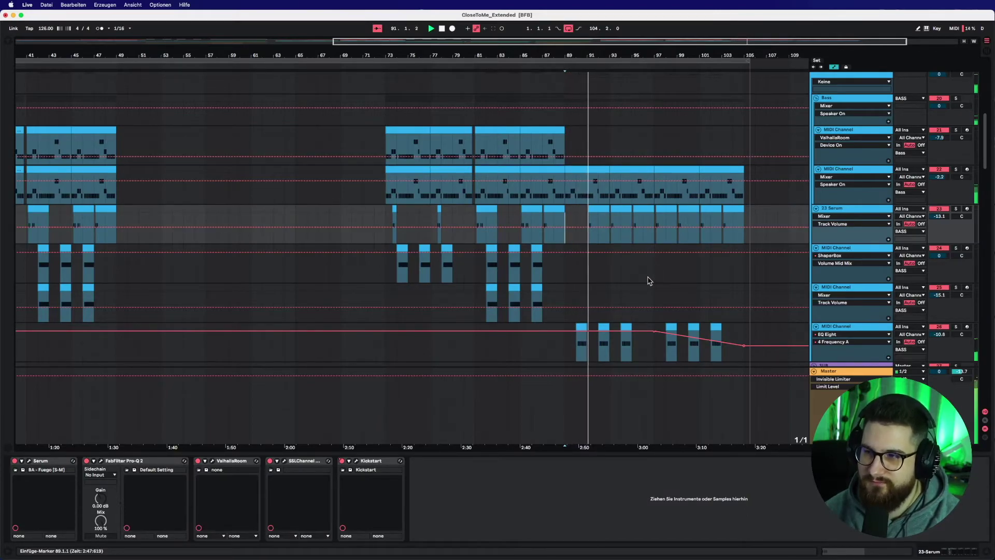
scroll(647, 280, down, 4)
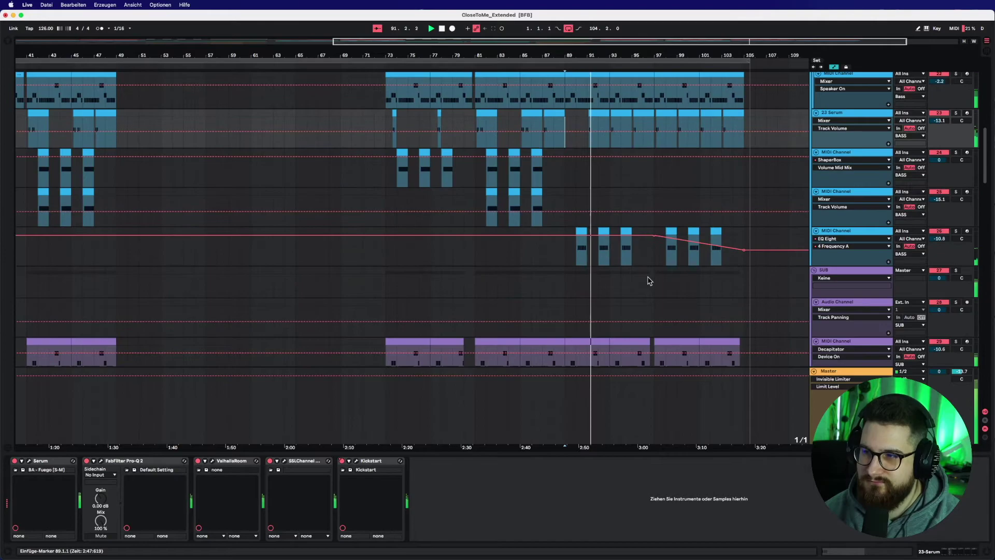
click(654, 203)
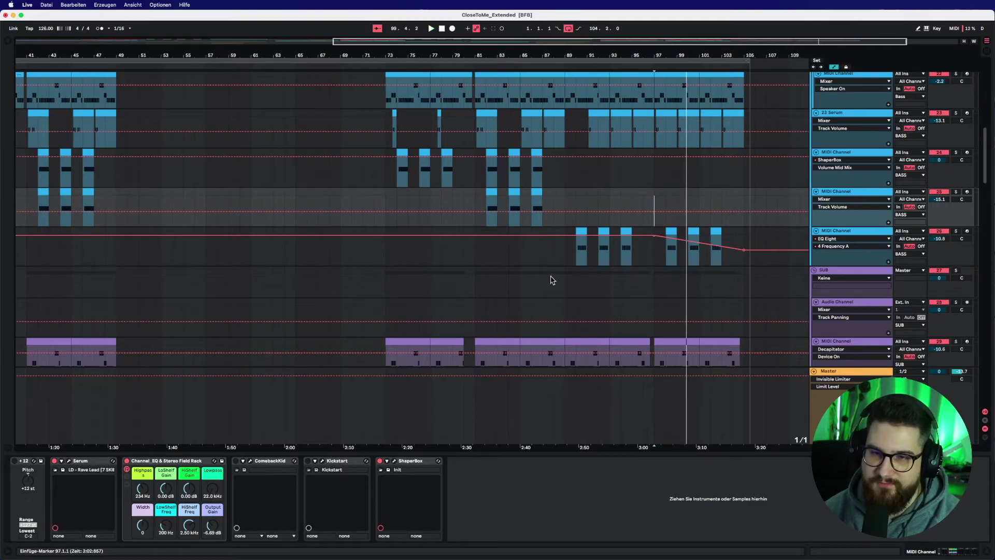
Step: Solo the SUB group's MIDI channel and play the second drop from bar 73
scroll(552, 279, down, 8)
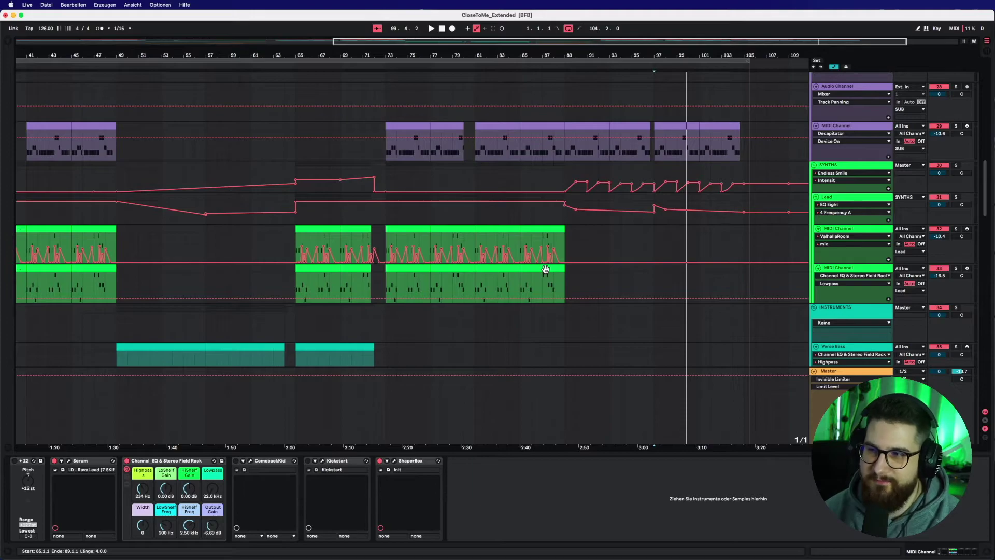
scroll(373, 238, down, 4)
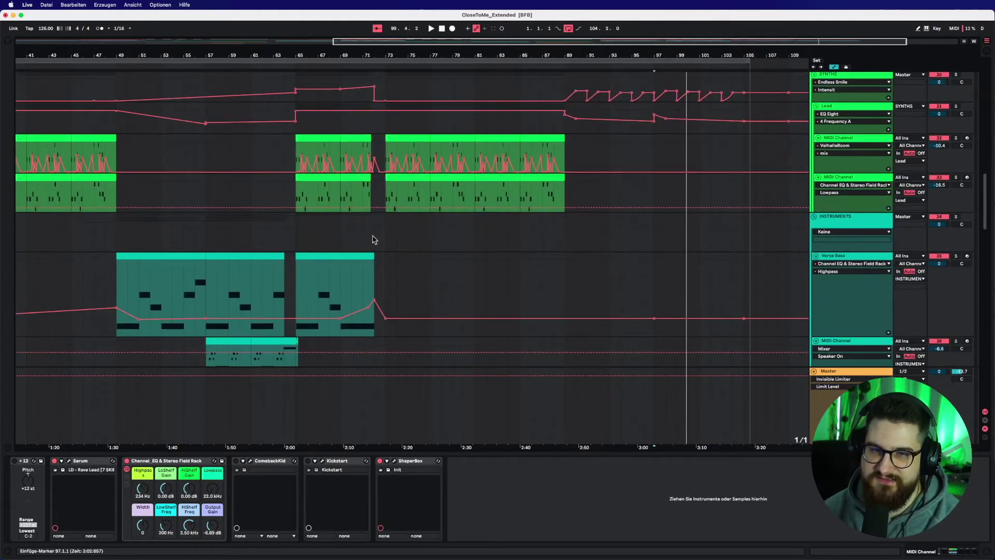
scroll(414, 239, up, 10)
scroll(456, 260, up, 1)
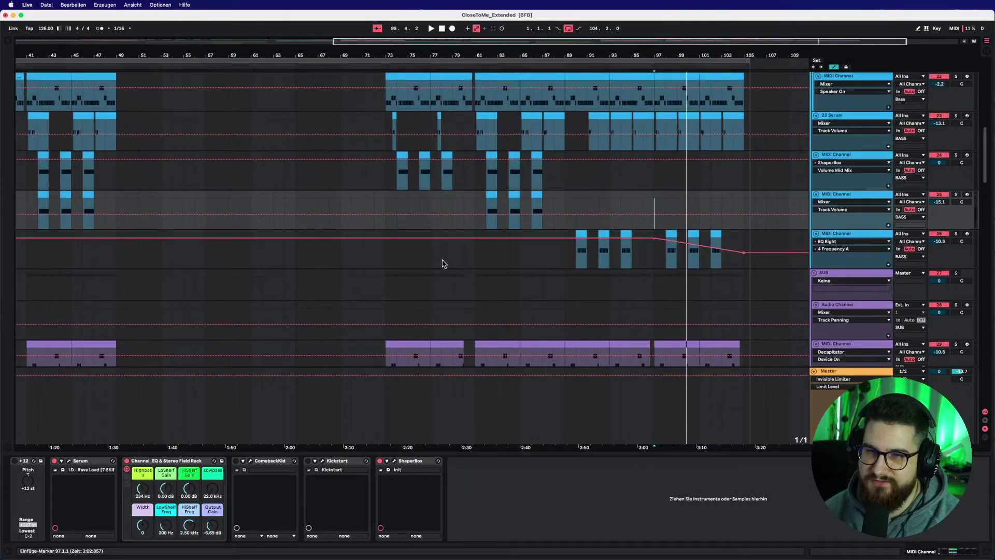
scroll(435, 261, down, 4)
click(412, 263)
key(space)
scroll(563, 224, up, 4)
scroll(563, 226, up, 2)
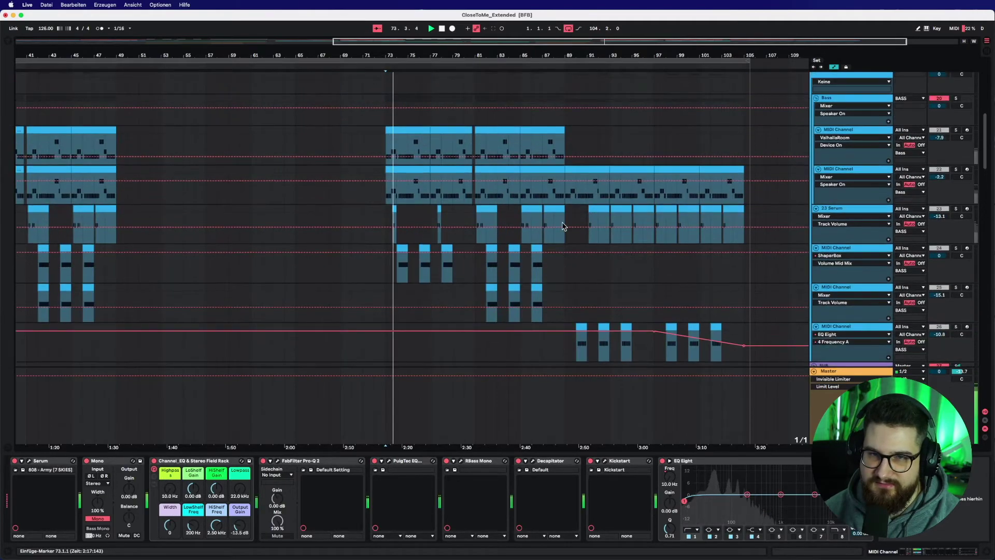
Step: Solo the Drum Rack kick together with the sub and play both from bar 73
scroll(562, 226, down, 3)
scroll(563, 225, up, 6)
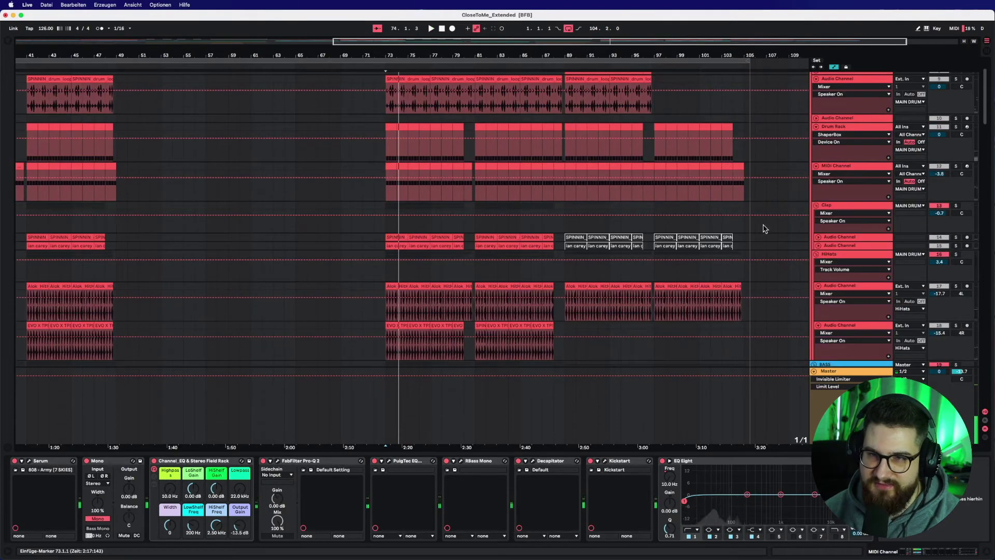
scroll(764, 228, up, 1)
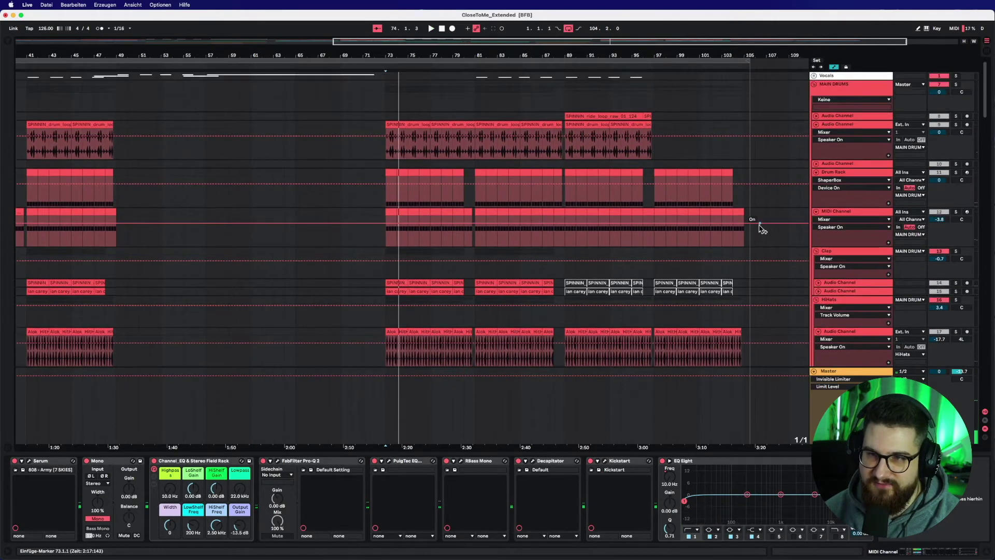
click(956, 175)
scroll(601, 216, down, 4)
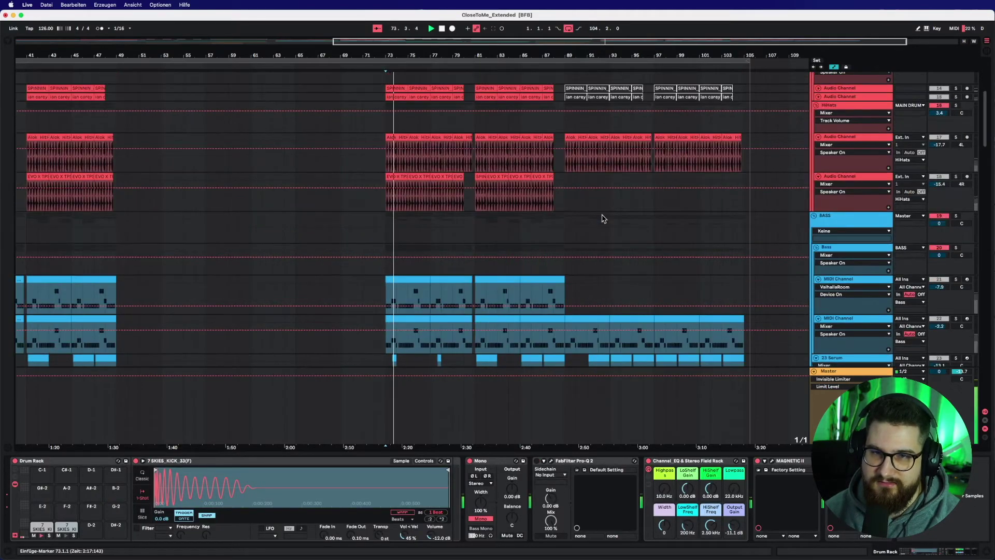
scroll(604, 218, up, 3)
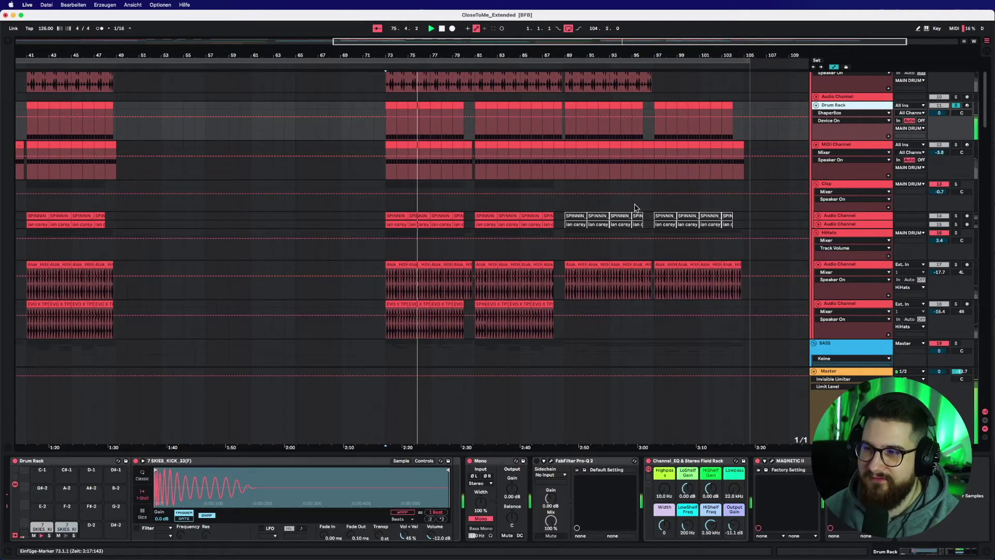
scroll(617, 223, down, 12)
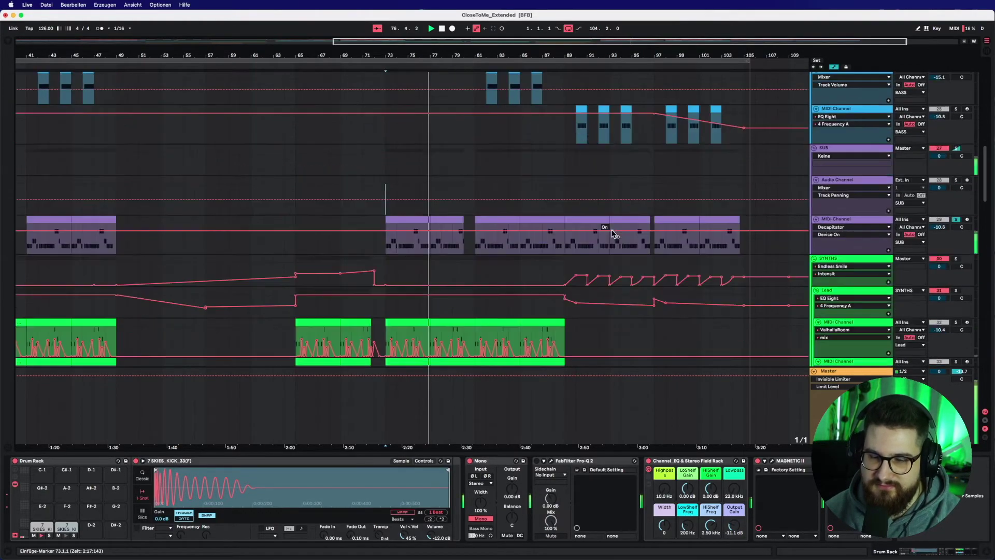
Step: Open the Kickstart plug-in on the sub MIDI channel, examine its ducking curve, and close it
click(838, 94)
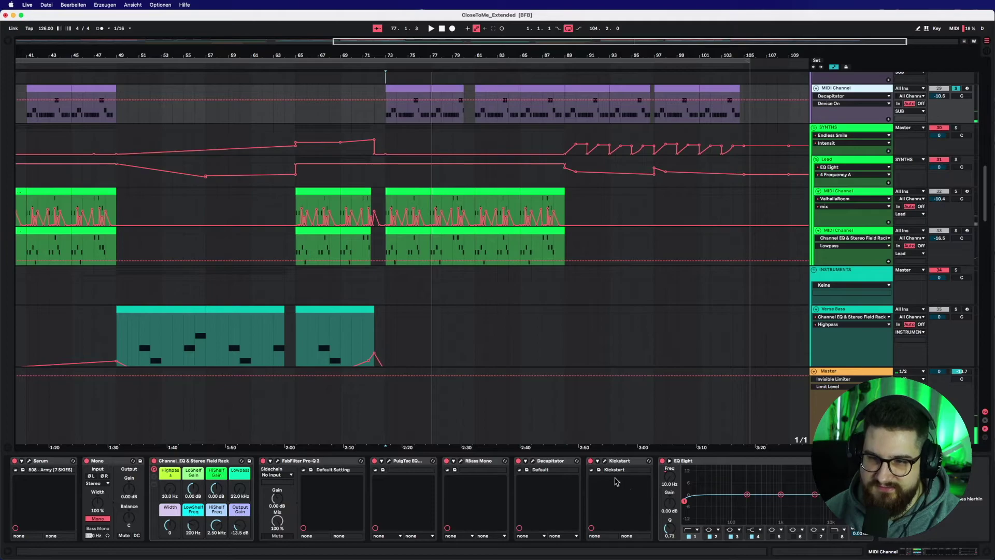
click(604, 460)
drag(747, 133, 468, 168)
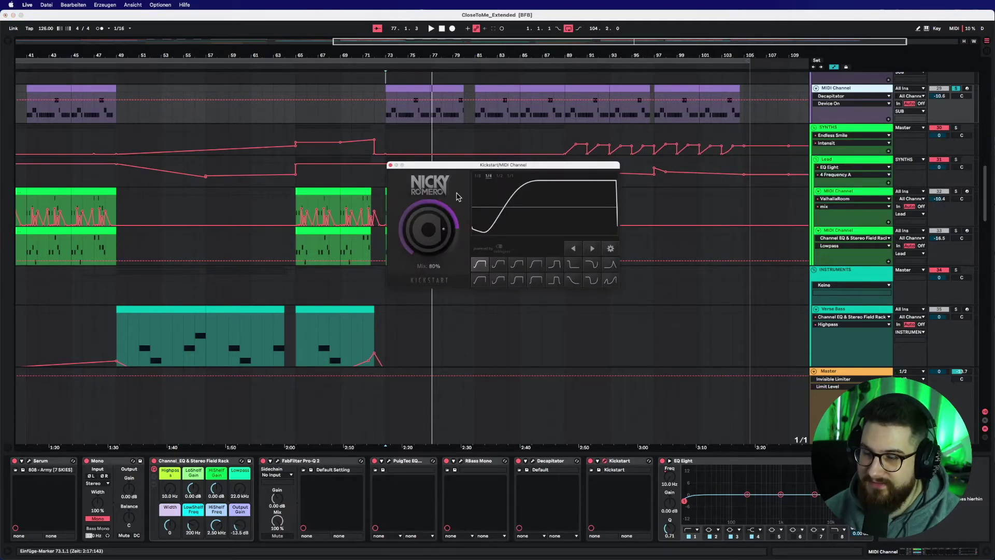
click(391, 166)
Step: Review the bass and drum tracks, then replay the soloed kick and sub from bar 73
scroll(523, 231, up, 3)
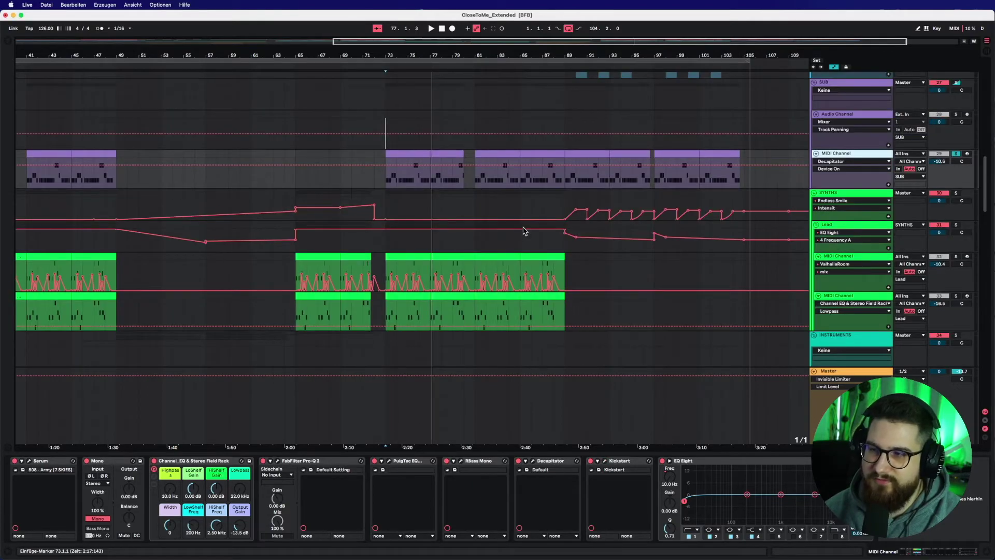
scroll(523, 231, up, 3)
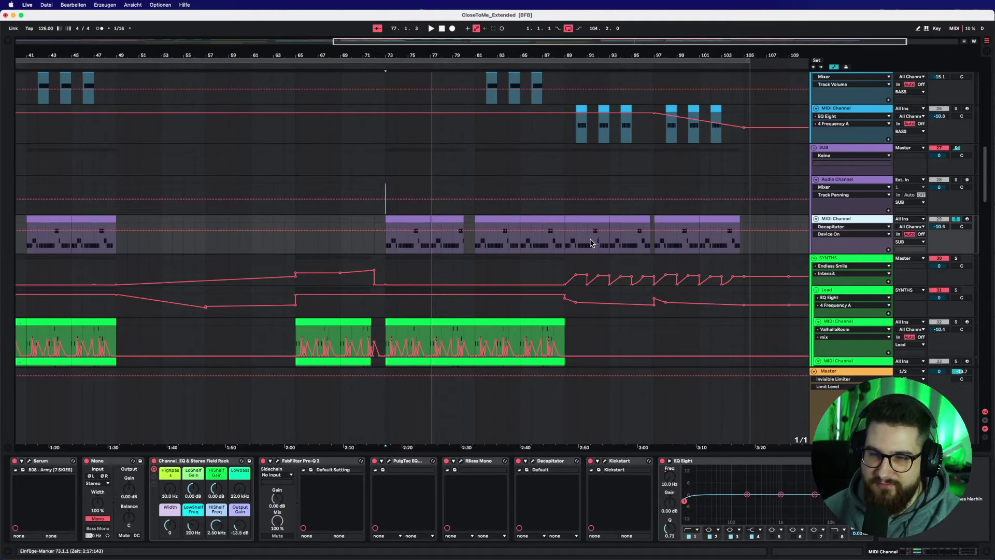
scroll(513, 162, up, 4)
scroll(545, 227, up, 10)
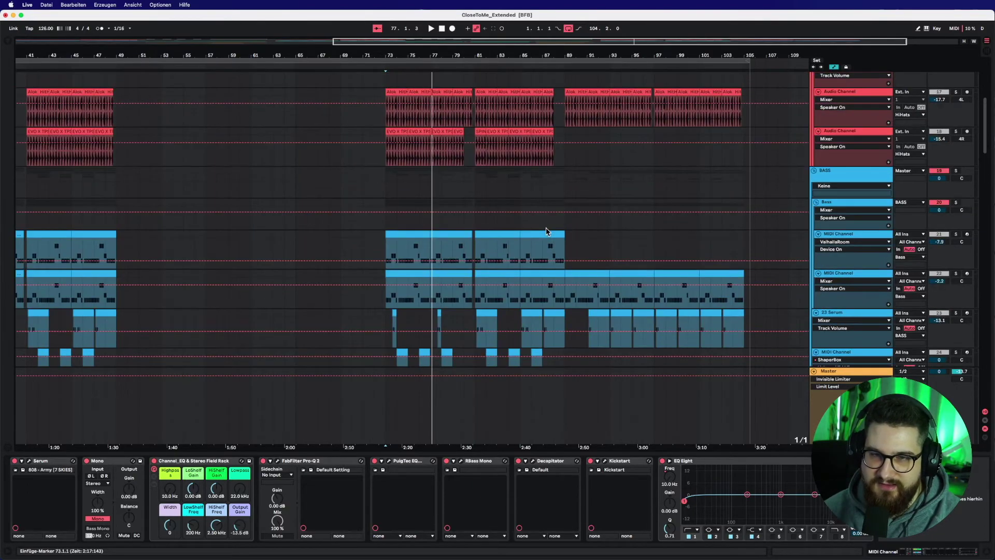
key(space)
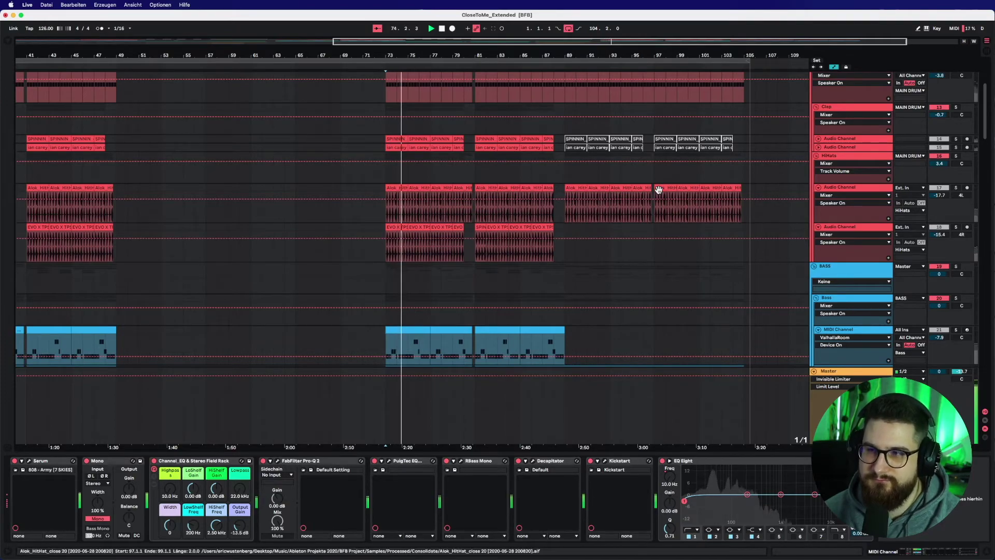
scroll(658, 190, down, 9)
key(space)
Step: Open the Drum Rack's ShaperBox and play the kick from bar 73 to examine its volume shaping
scroll(658, 194, up, 9)
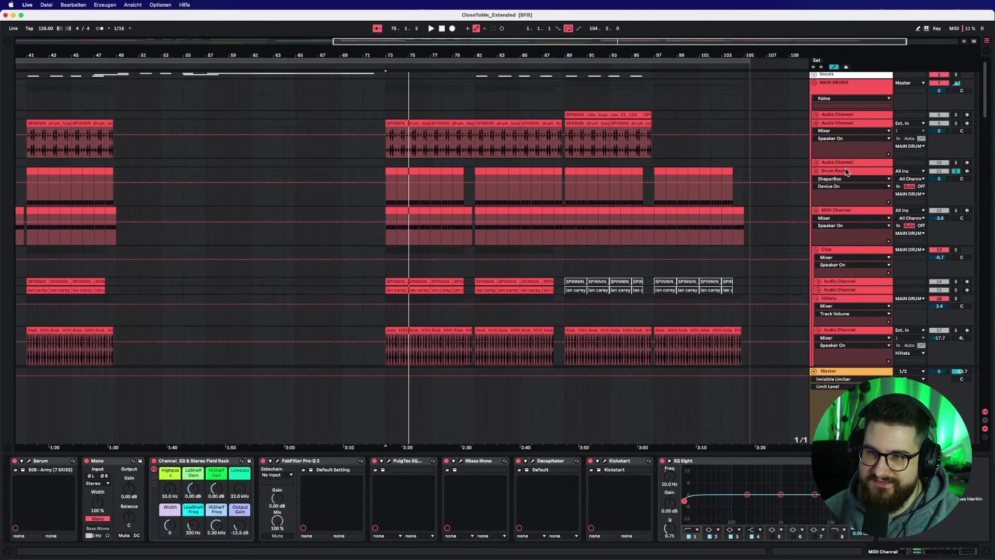
click(815, 169)
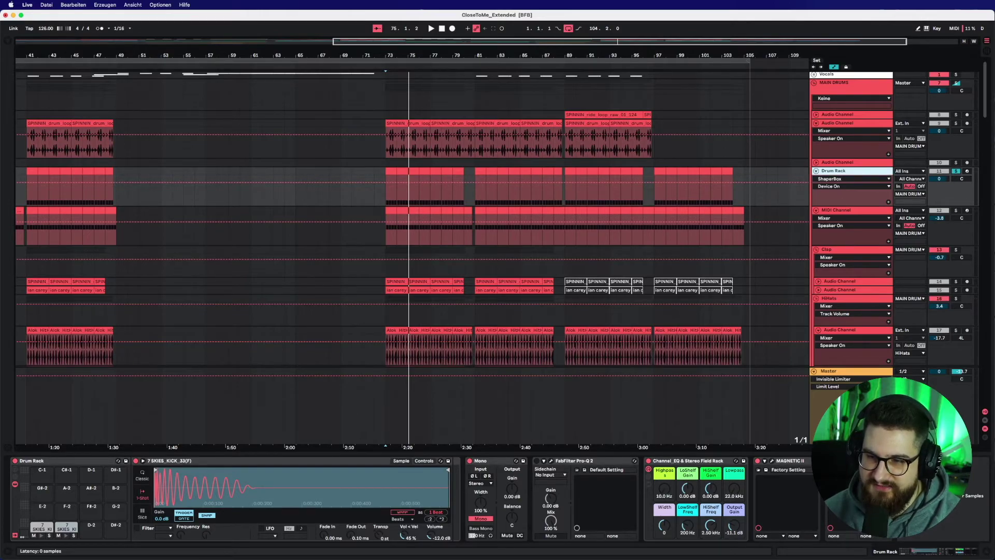
click(843, 461)
click(829, 461)
key(space)
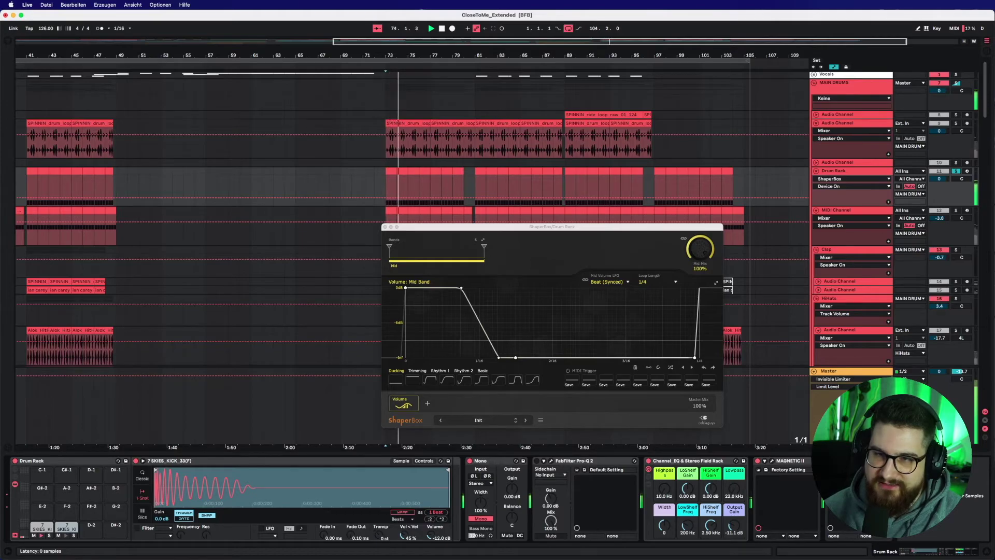
Step: Solo the sub MIDI channel alongside the playing kick, then hide the ShaperBox window
scroll(788, 266, down, 15)
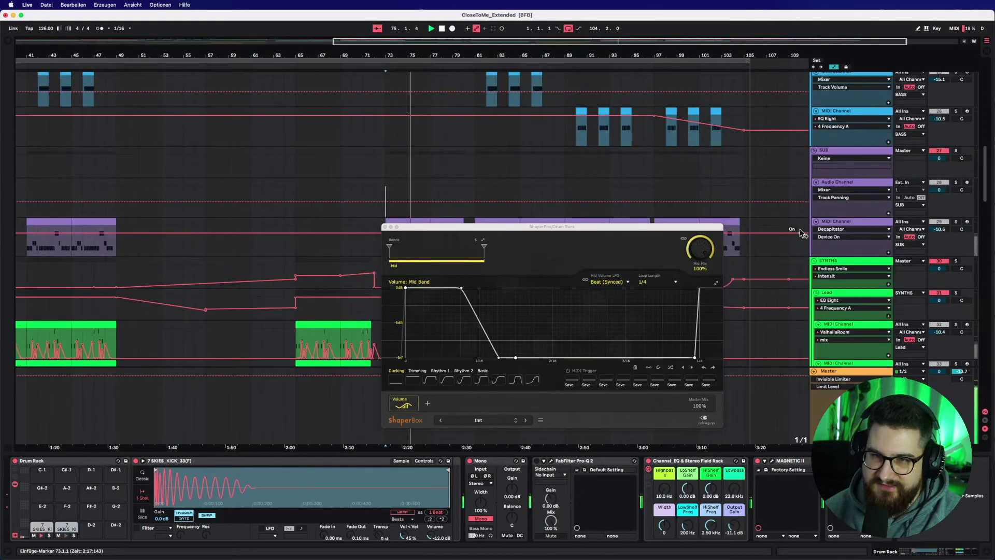
scroll(803, 234, down, 2)
click(956, 180)
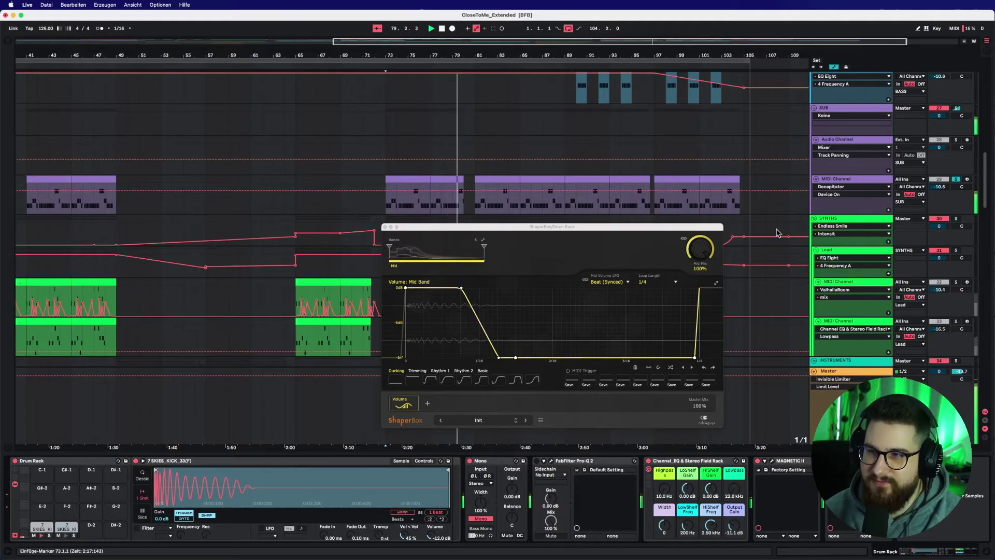
key(super+alt+p)
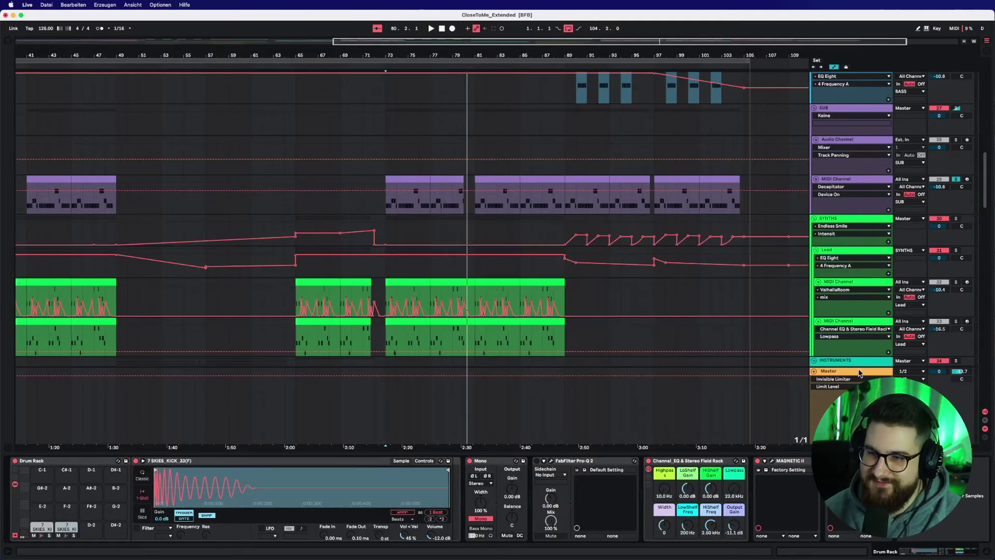
Step: Show the Utility Gain automation on the Master track and play it from bar 65
click(858, 373)
click(902, 554)
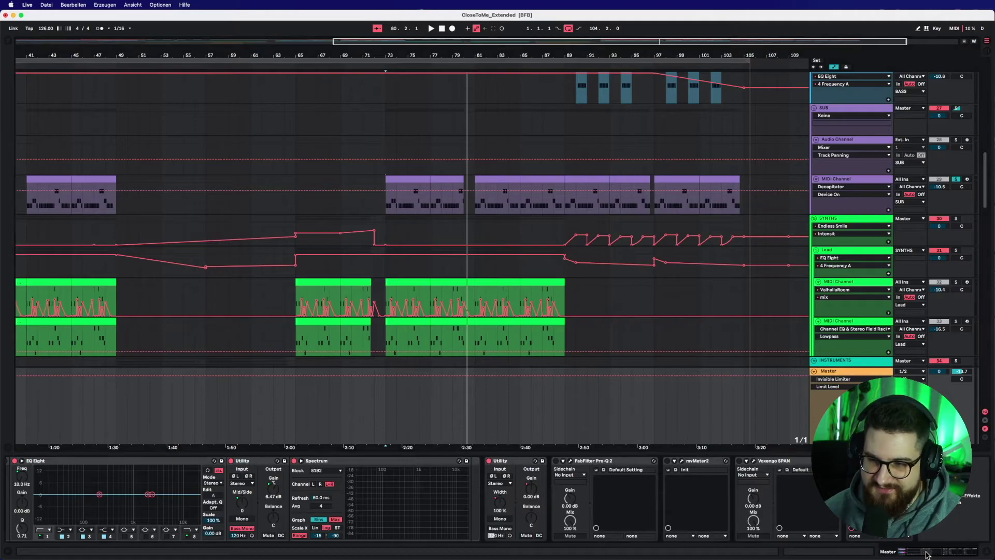
click(15, 463)
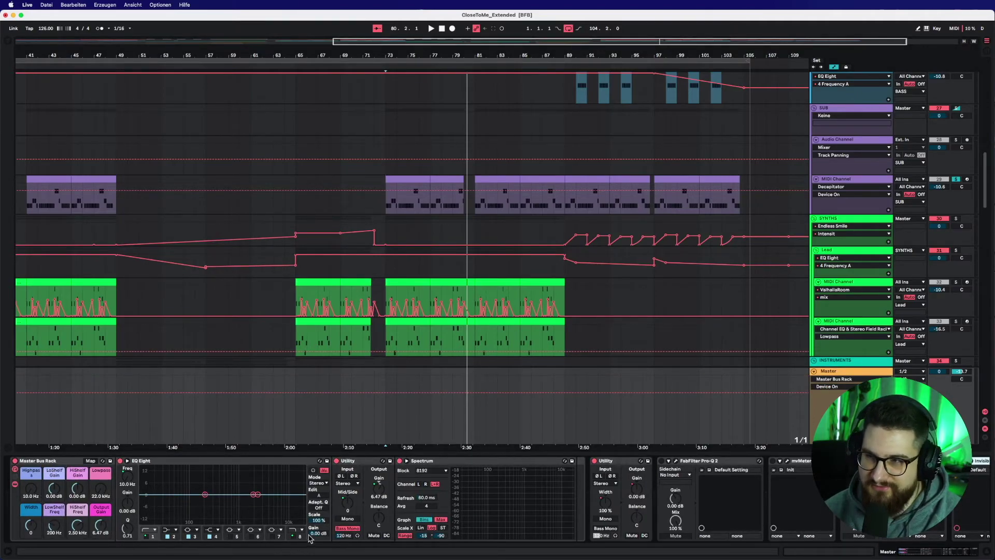
mouse_move(946, 554)
mouse_down()
mouse_move(957, 554)
mouse_move(946, 554)
mouse_up()
click(850, 379)
click(829, 428)
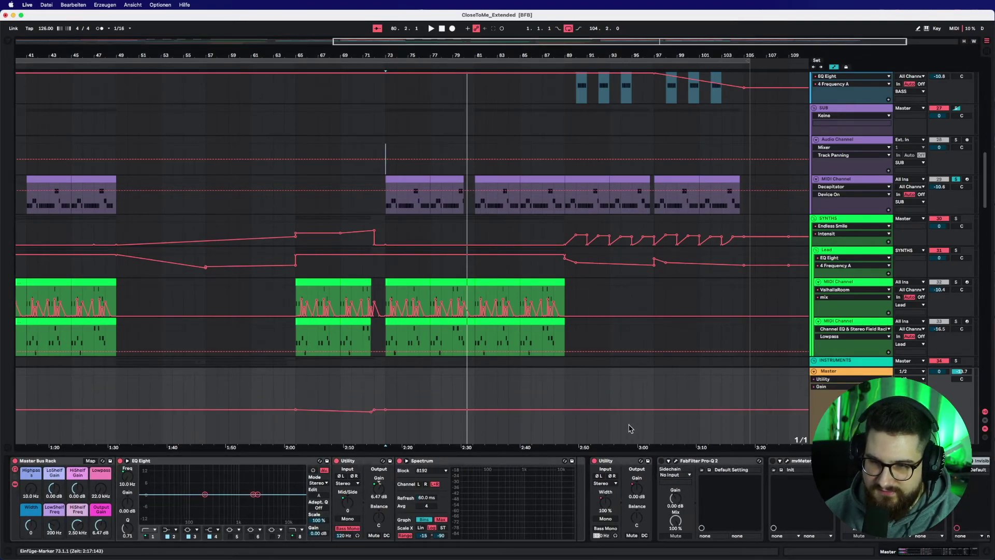
click(301, 391)
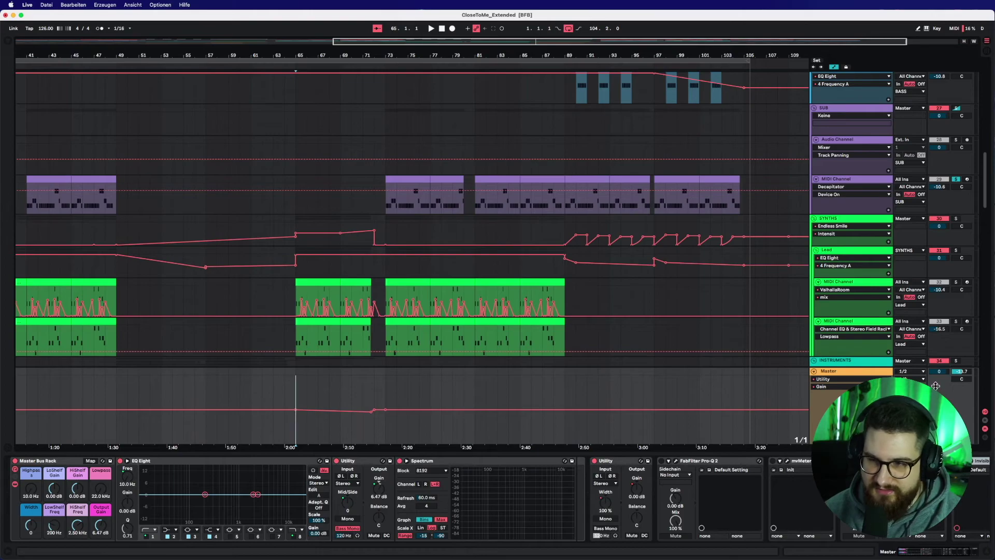
key(space)
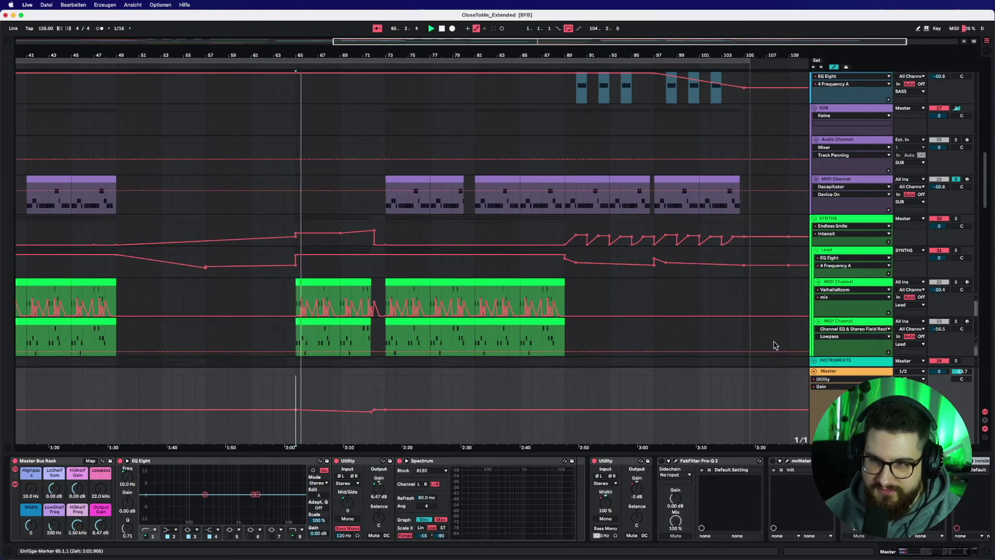
Step: Play the Master from bars 70 and 73 while examining the spectrum in Voxengo SPAN
click(354, 399)
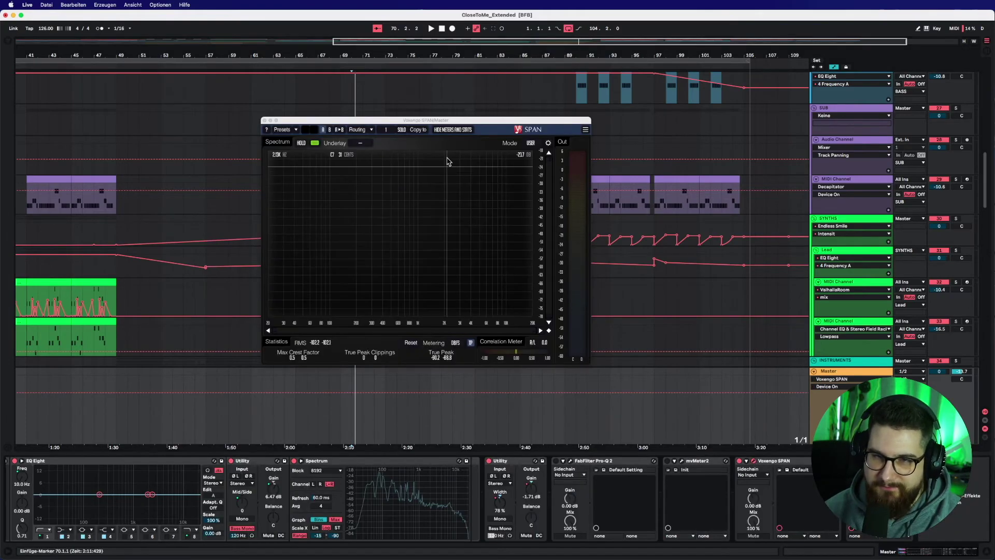
drag(450, 119, 665, 82)
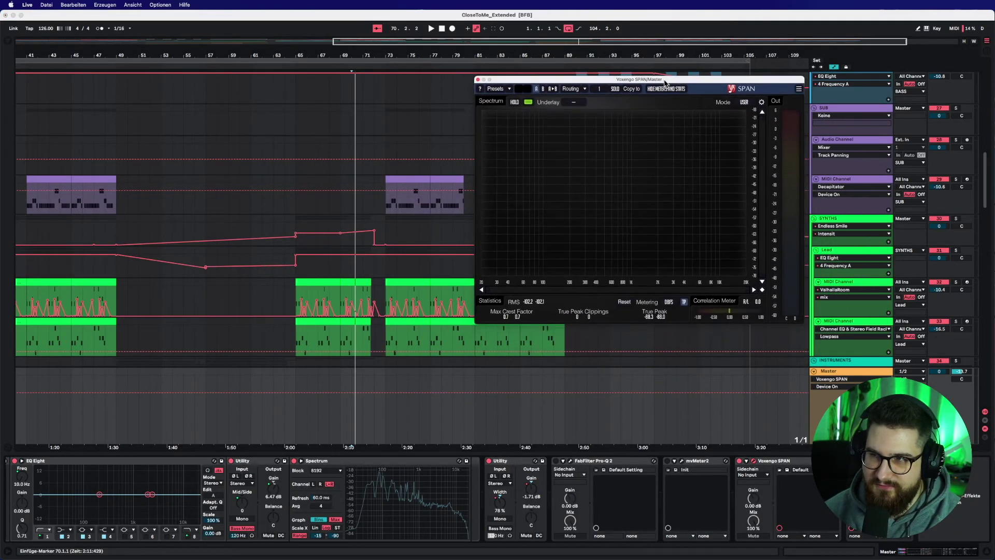
click(385, 269)
key(space)
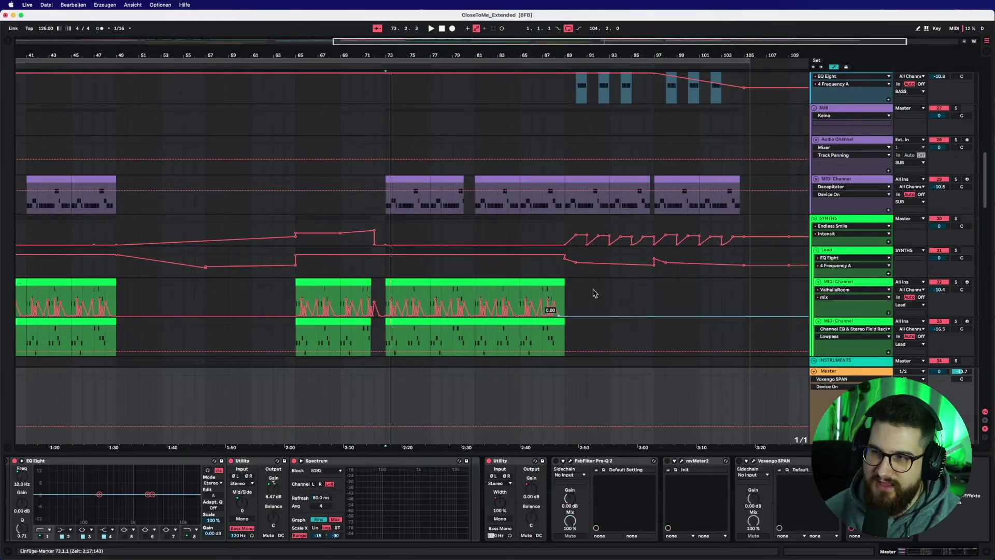
Step: Solo the Lead group and play it from bar 73, then replay it unsoloed within the full mix
click(637, 224)
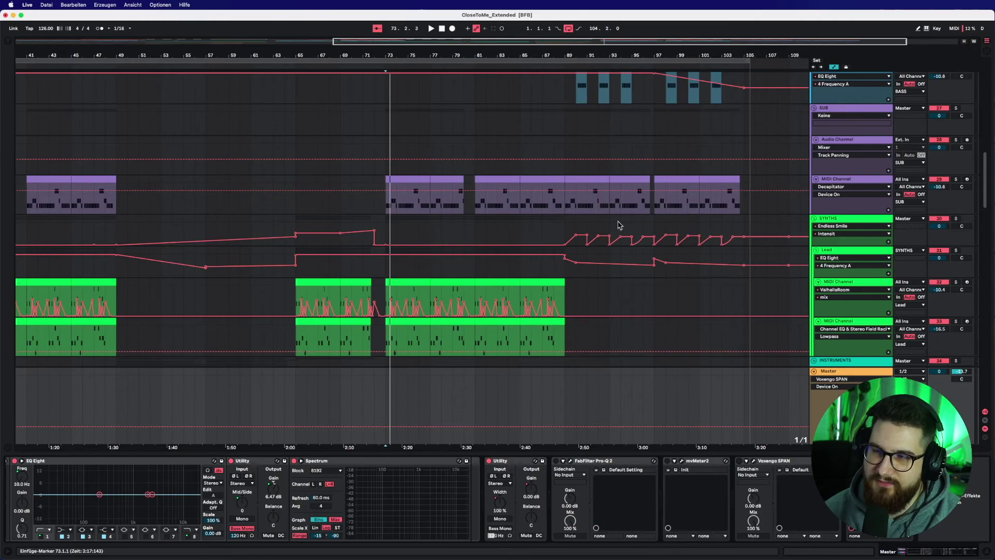
click(507, 279)
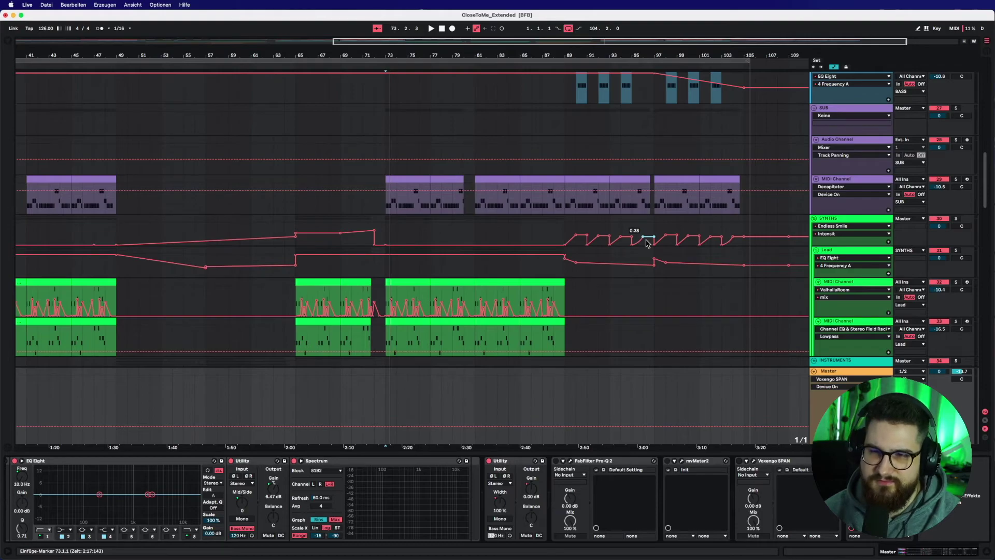
scroll(647, 244, down, 2)
click(409, 256)
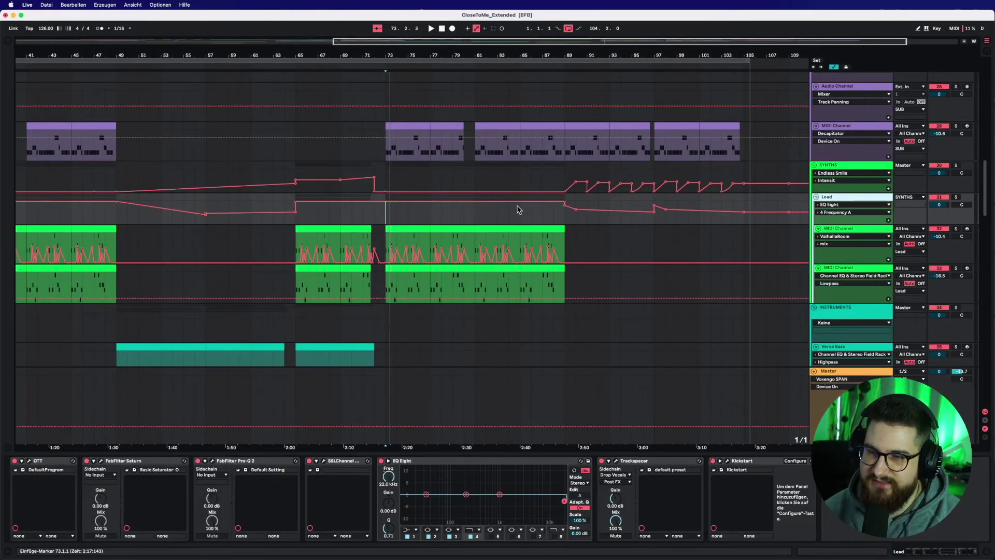
click(956, 197)
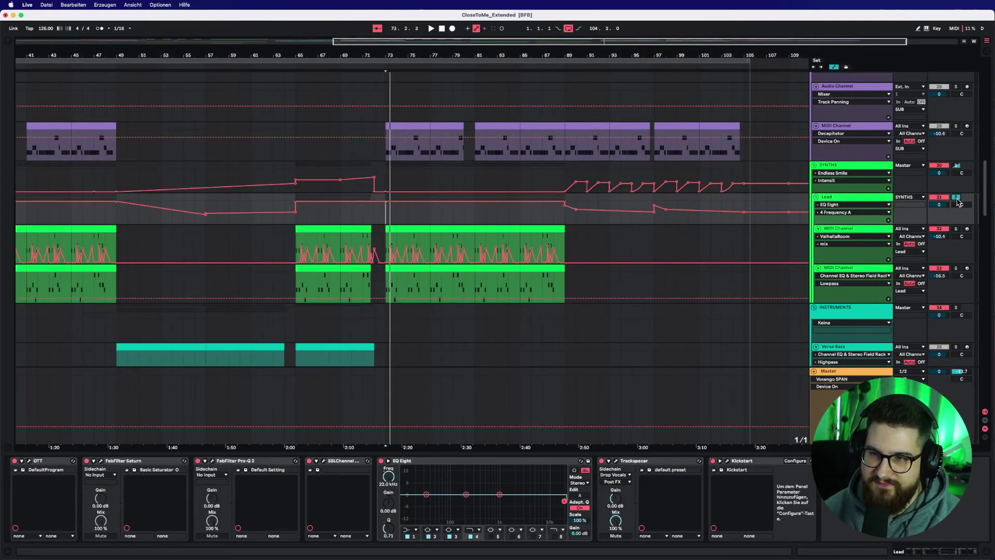
key(space)
click(956, 197)
key(space)
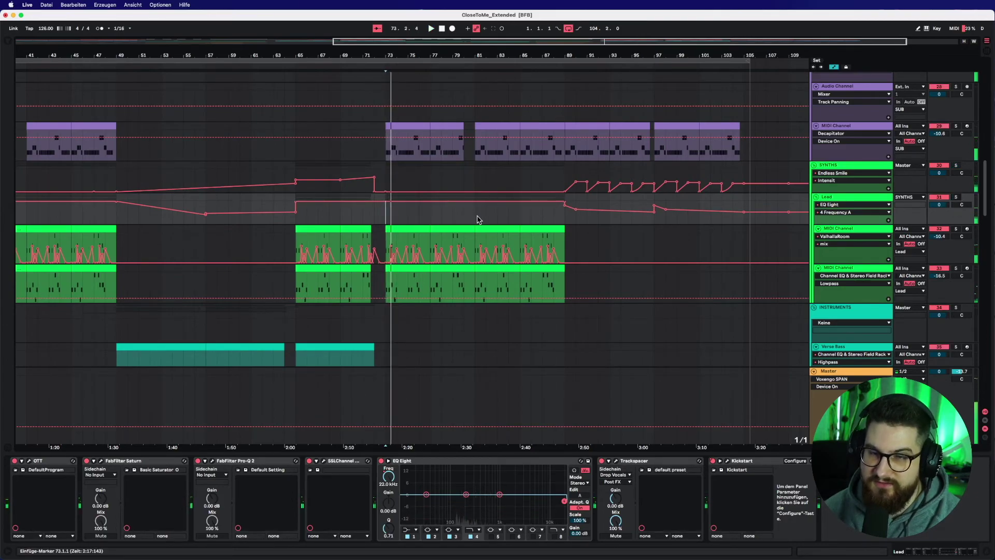
Step: Play the full mix from bar 81, then solo the Lead group for comparison
click(475, 216)
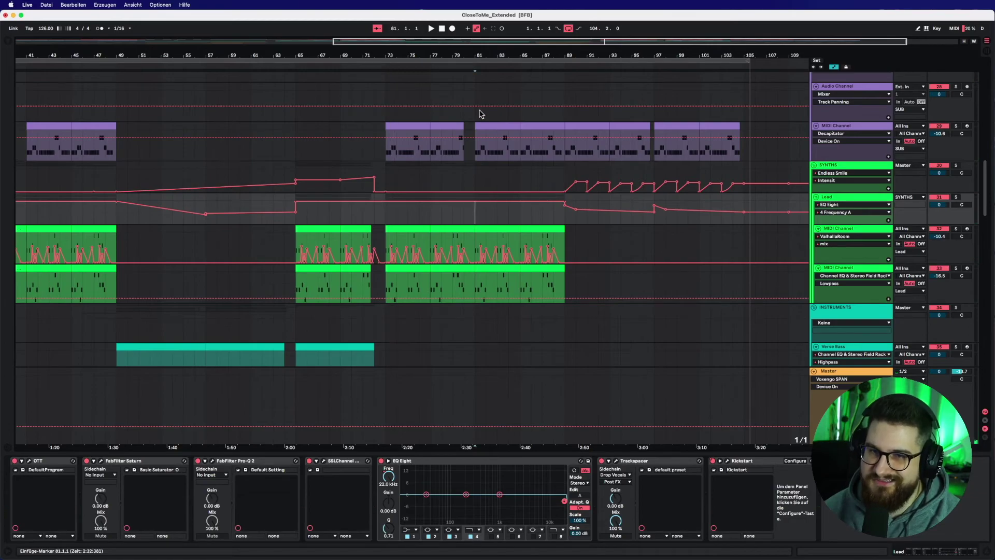
key(space)
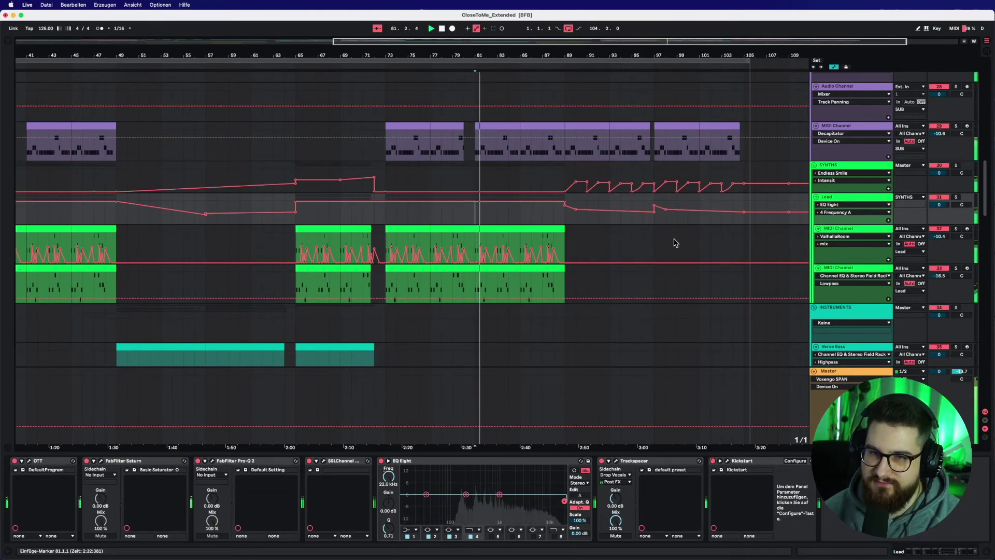
click(957, 198)
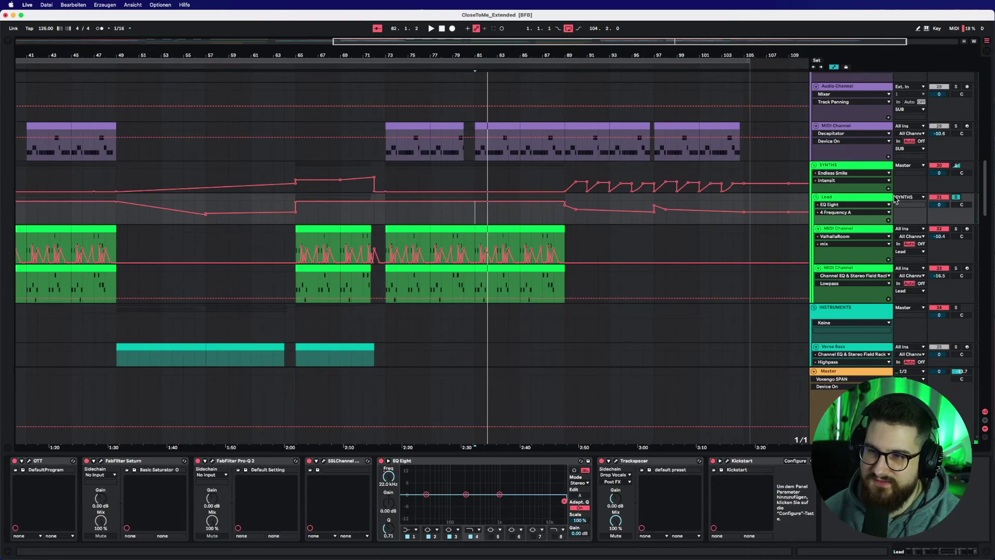
Step: Open Trackspacer on the Lead group and play from bar 81 to examine how the drop vocals duck the lead
click(850, 198)
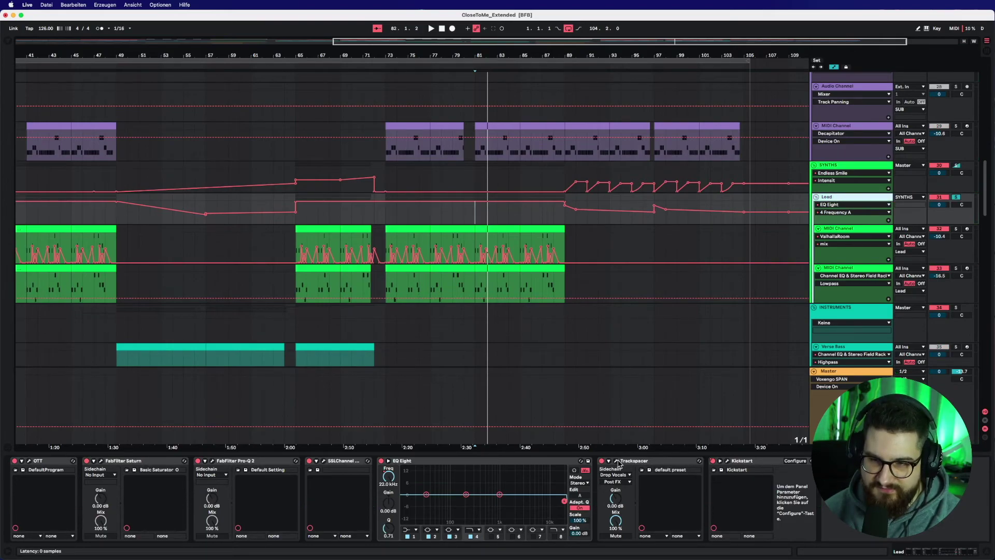
click(617, 463)
drag(668, 209, 648, 122)
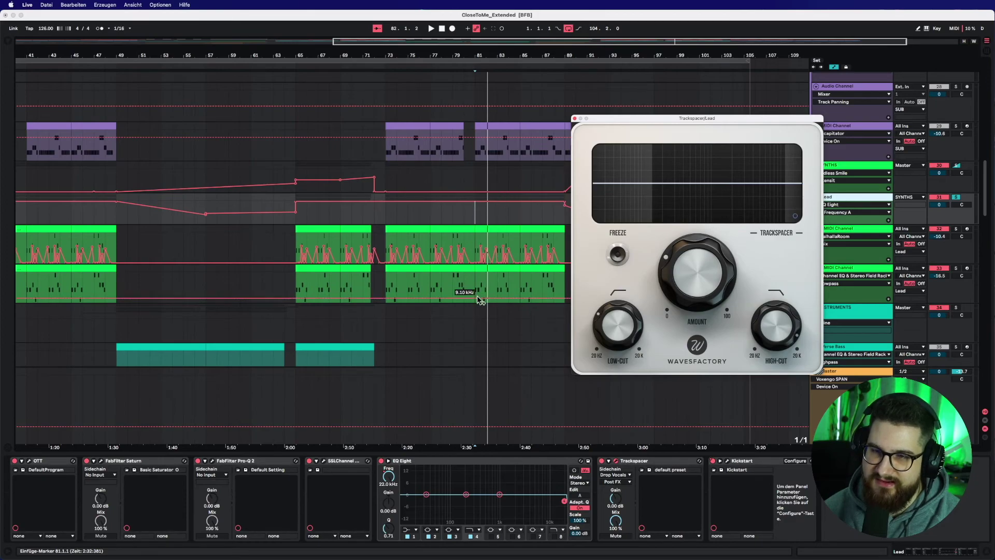
mouse_move(700, 120)
mouse_down()
mouse_move(760, 131)
mouse_move(715, 104)
mouse_move(741, 107)
mouse_move(704, 115)
mouse_up()
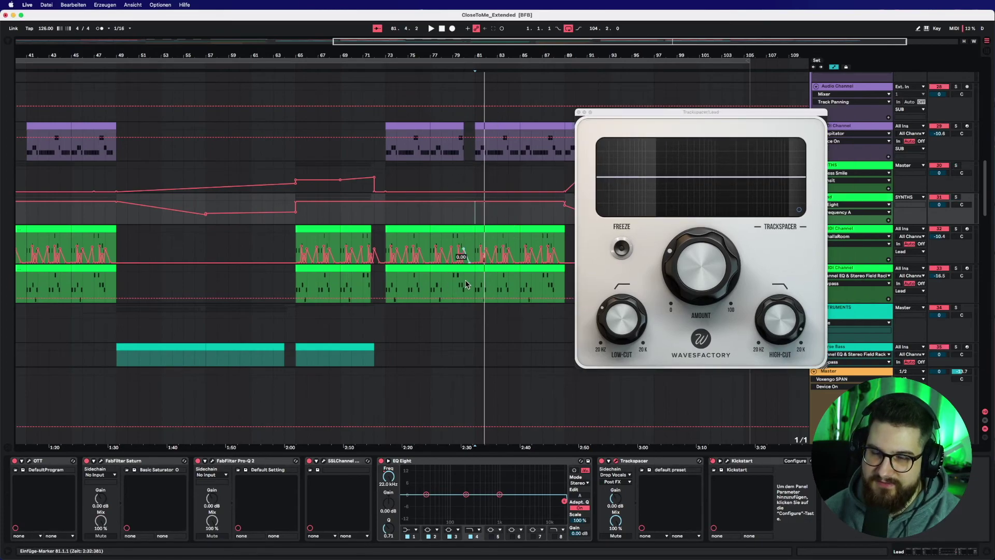
key(space)
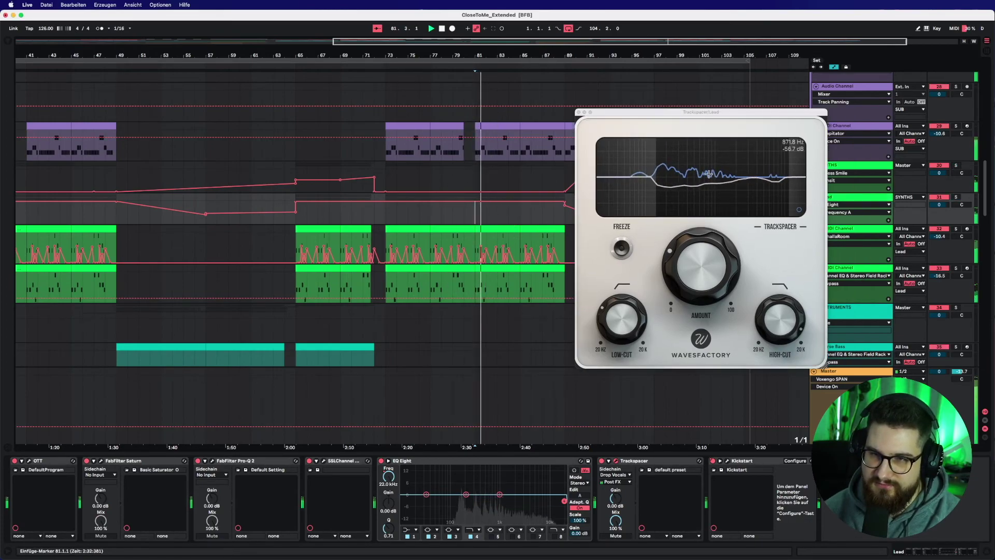
key(space)
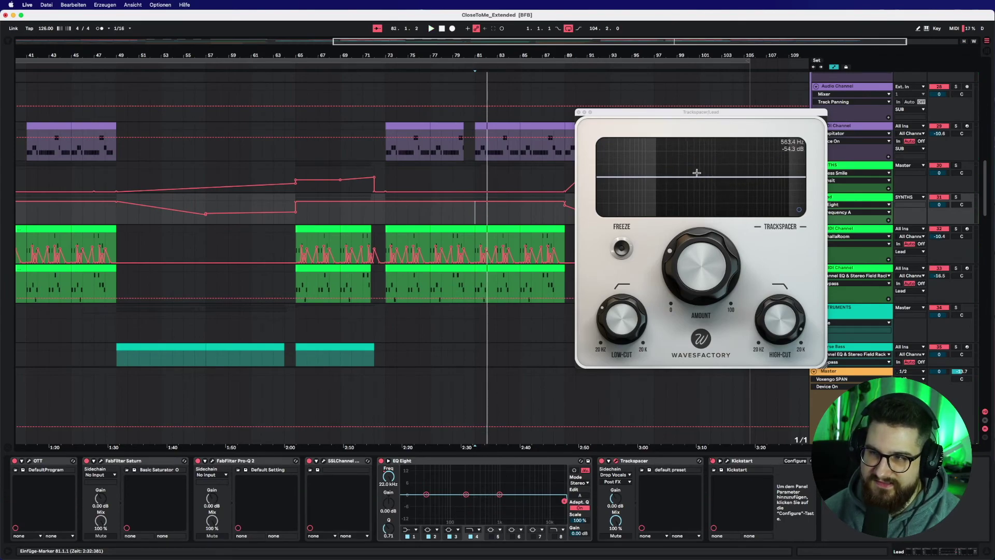
key(space)
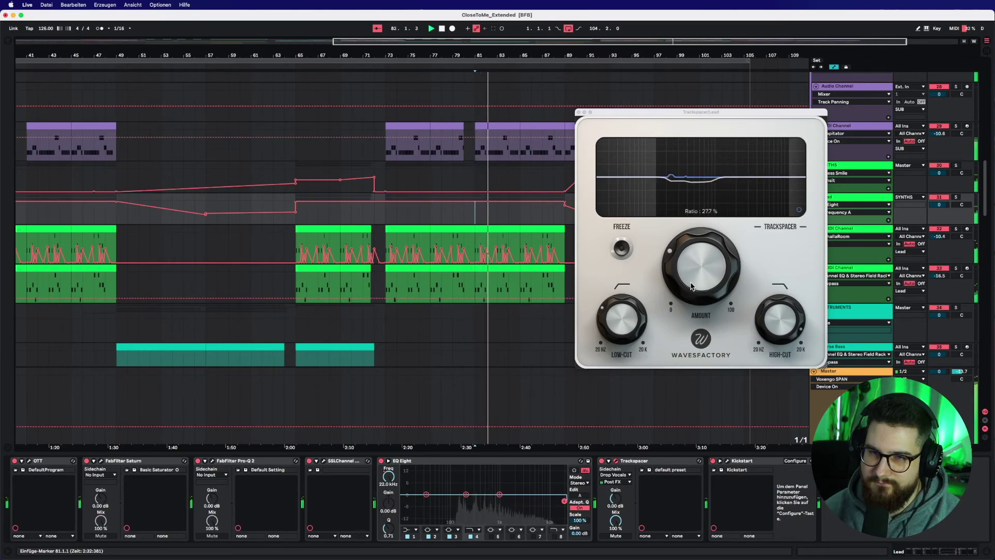
Step: Set the Lead group's Trackspacer amount to 28.7 %, then collapse all track groups in the arrangement
mouse_move(689, 290)
mouse_down()
mouse_move(700, 261)
mouse_move(710, 262)
mouse_move(683, 271)
mouse_up()
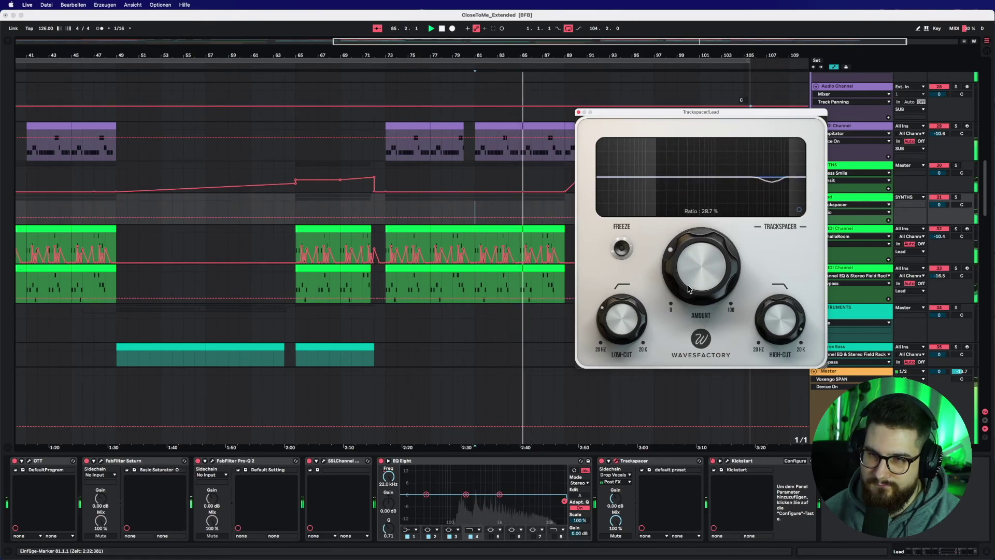
click(578, 113)
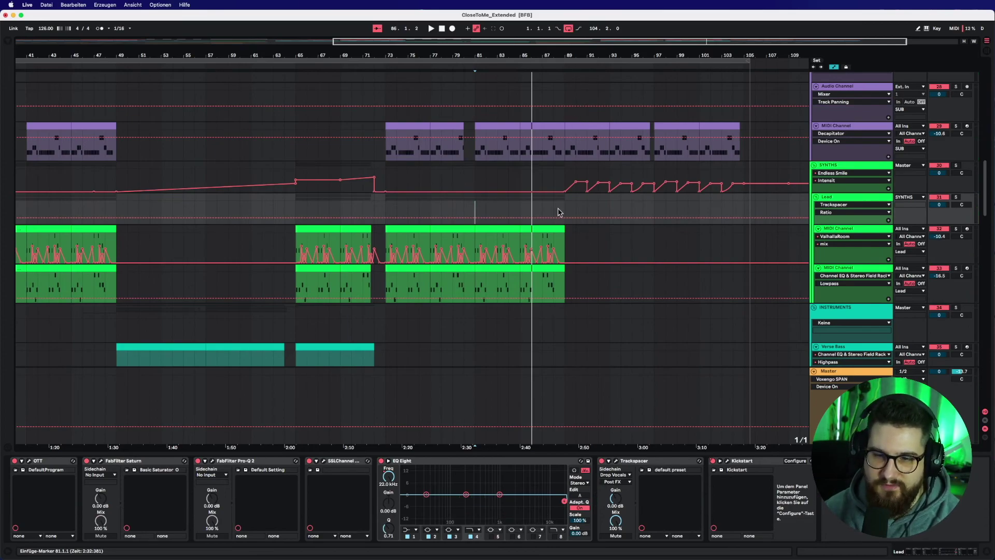
key(super+alt+u)
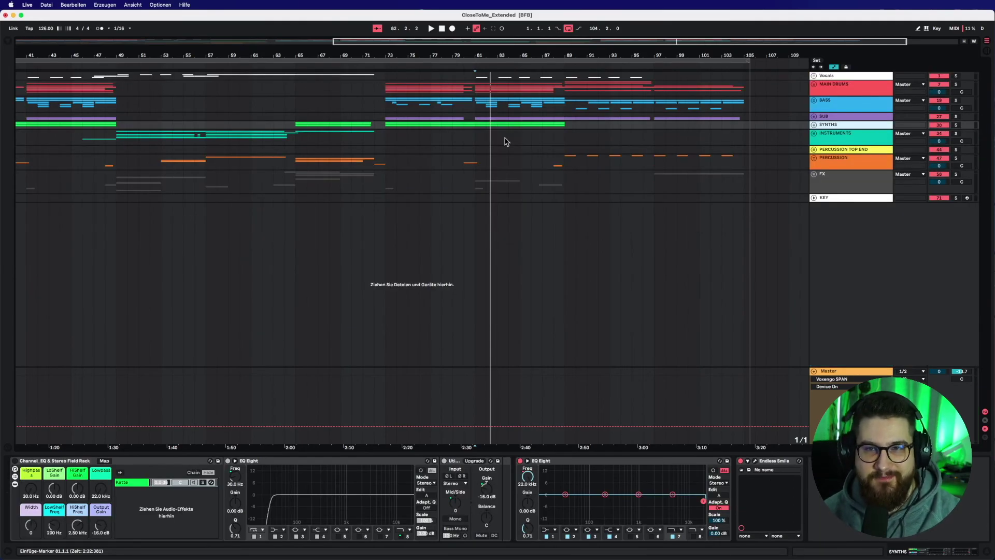